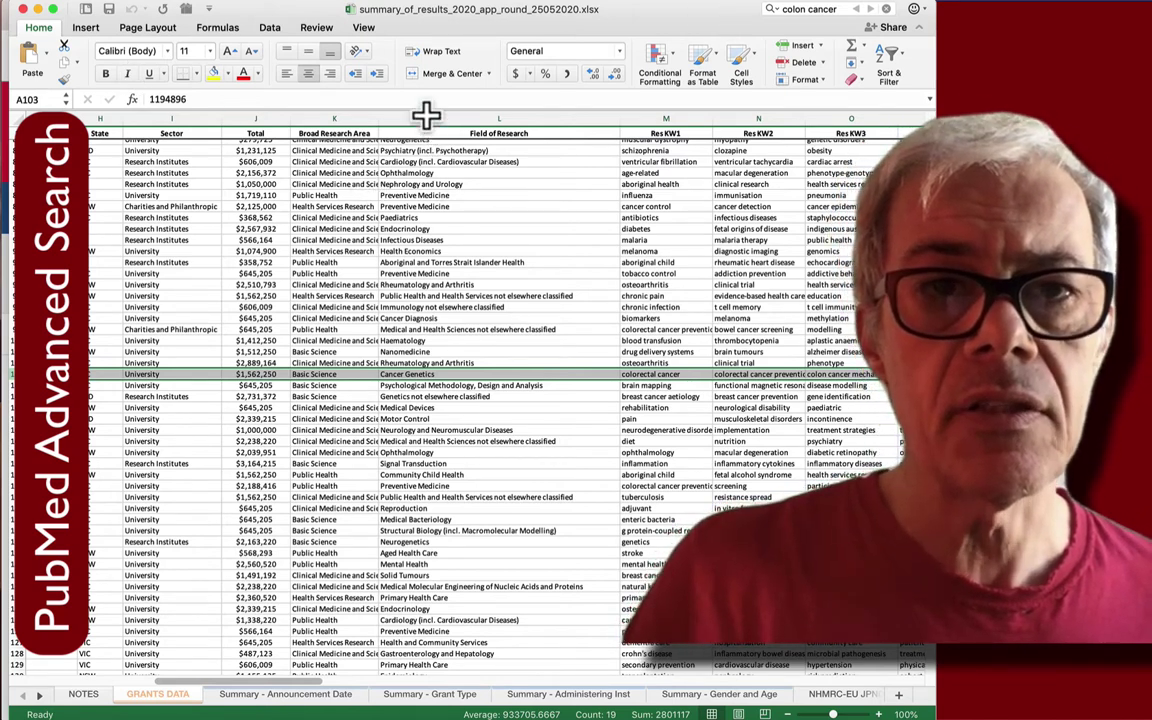
- Scroll around the author search results limited to Melbourne affiliations
scroll(418, 214, up, 5)
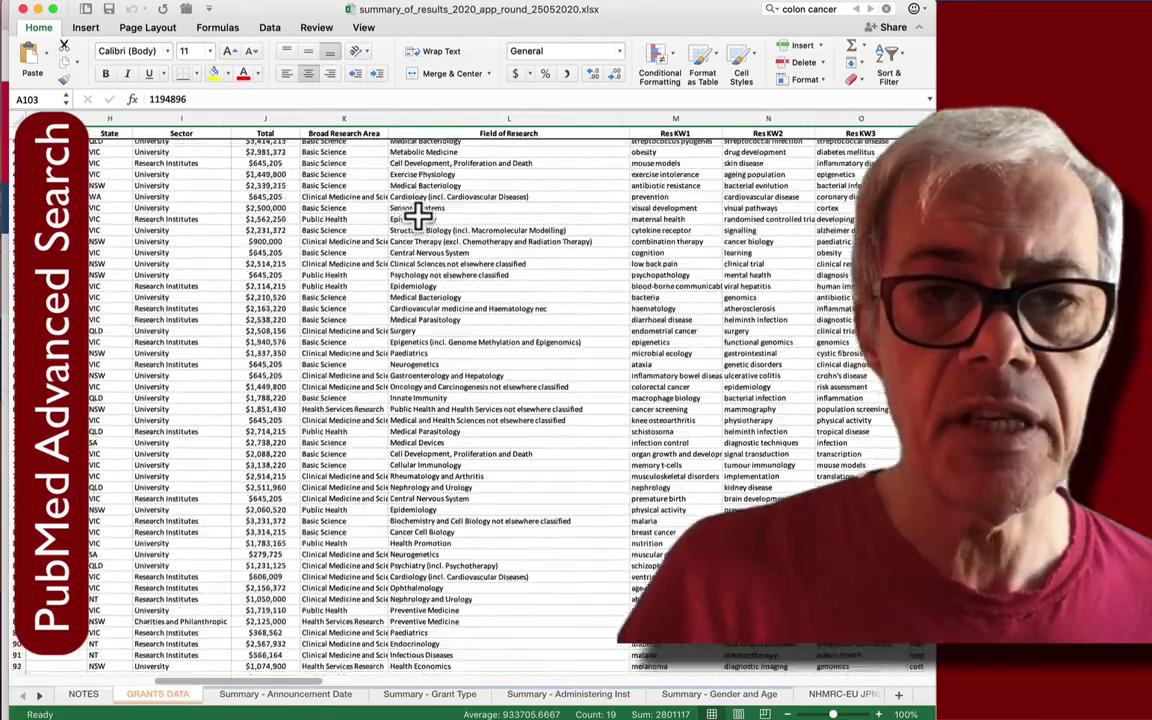
scroll(418, 214, down, 4)
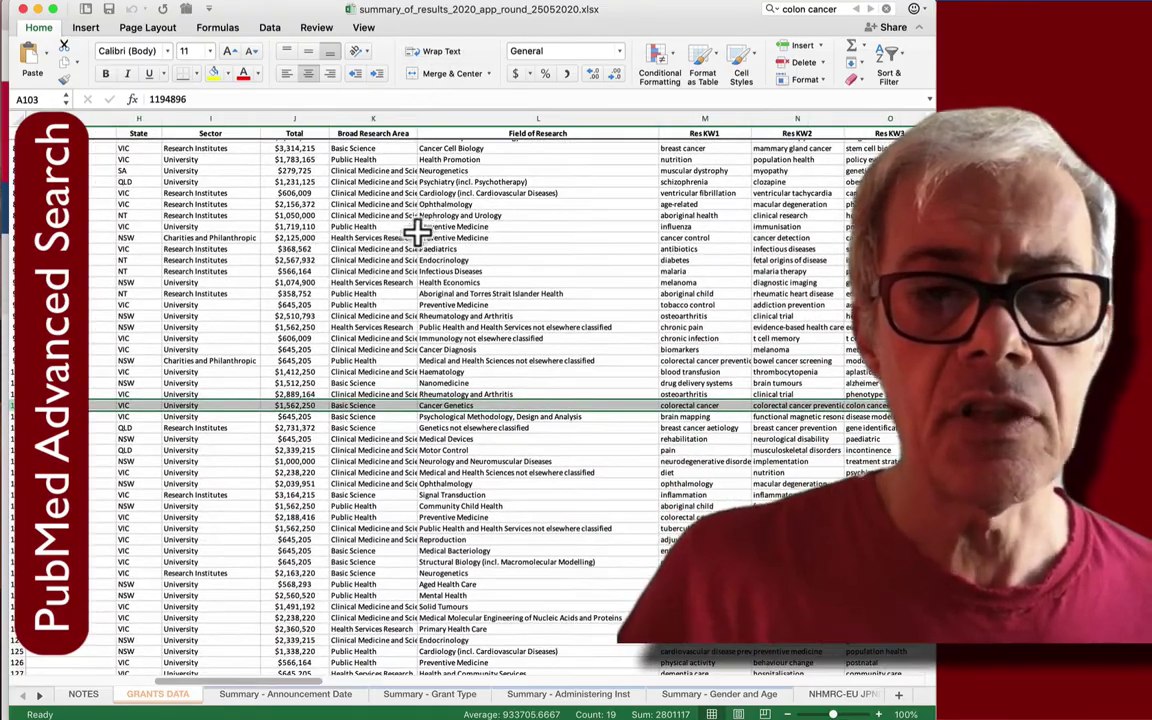
scroll(328, 378, left, 10)
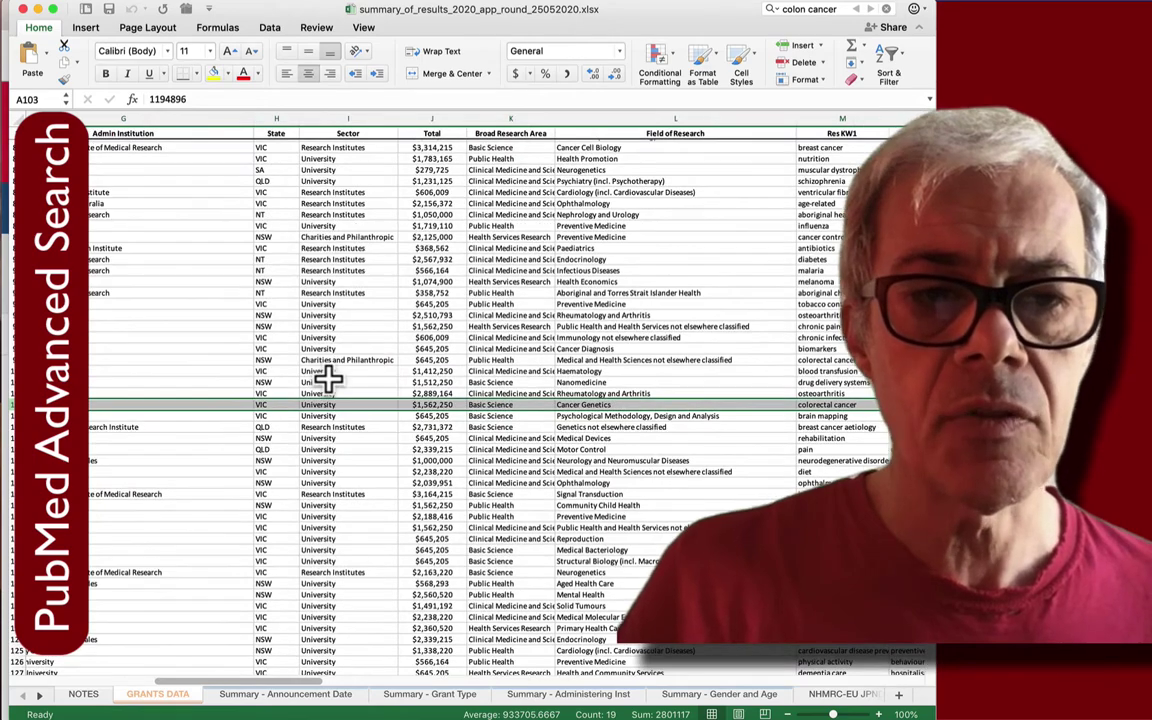
scroll(141, 393, left, 5)
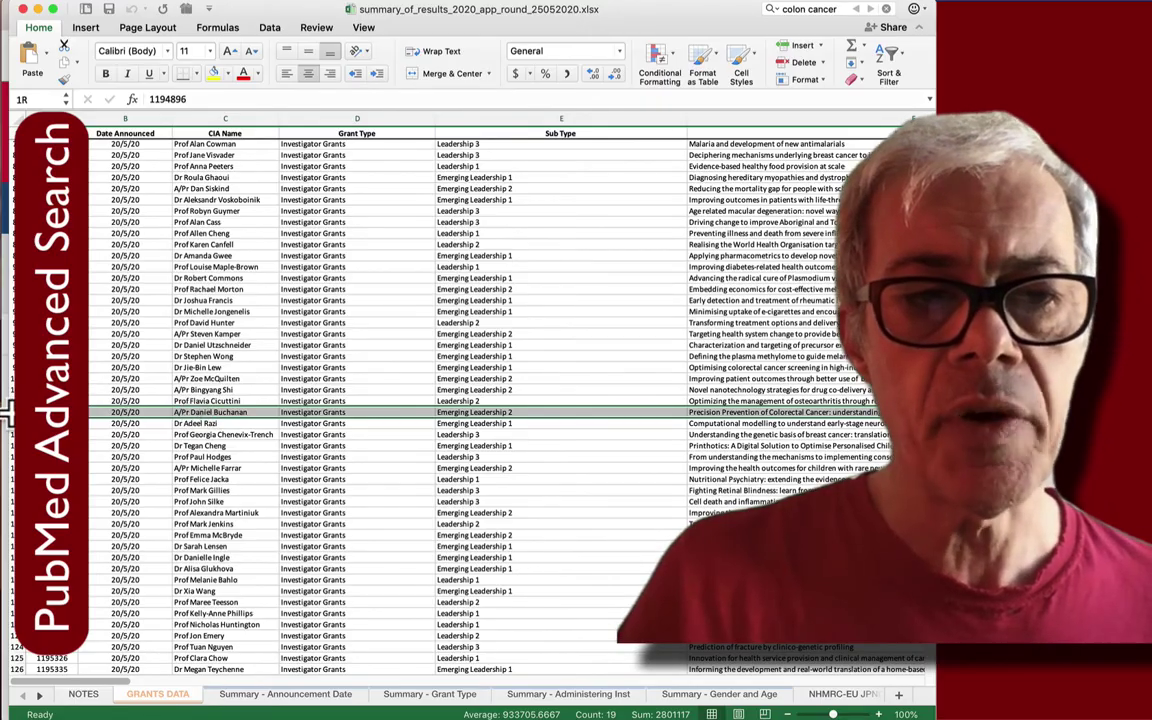
scroll(373, 414, right, 5)
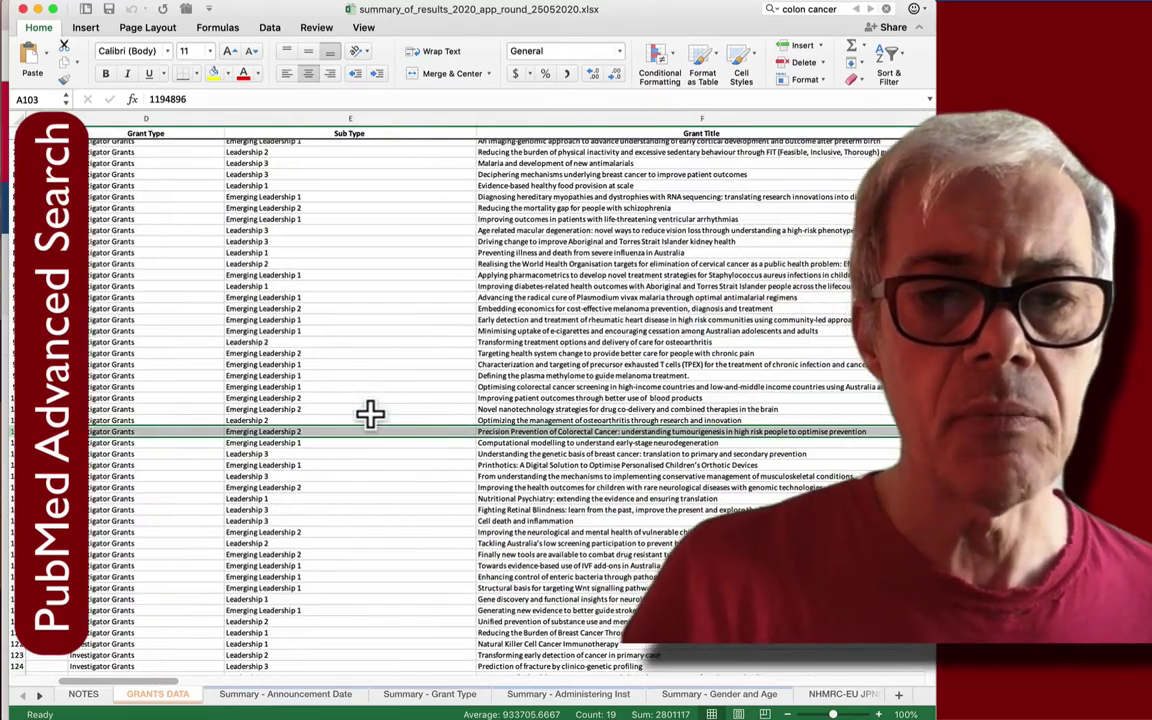
scroll(370, 414, right, 8)
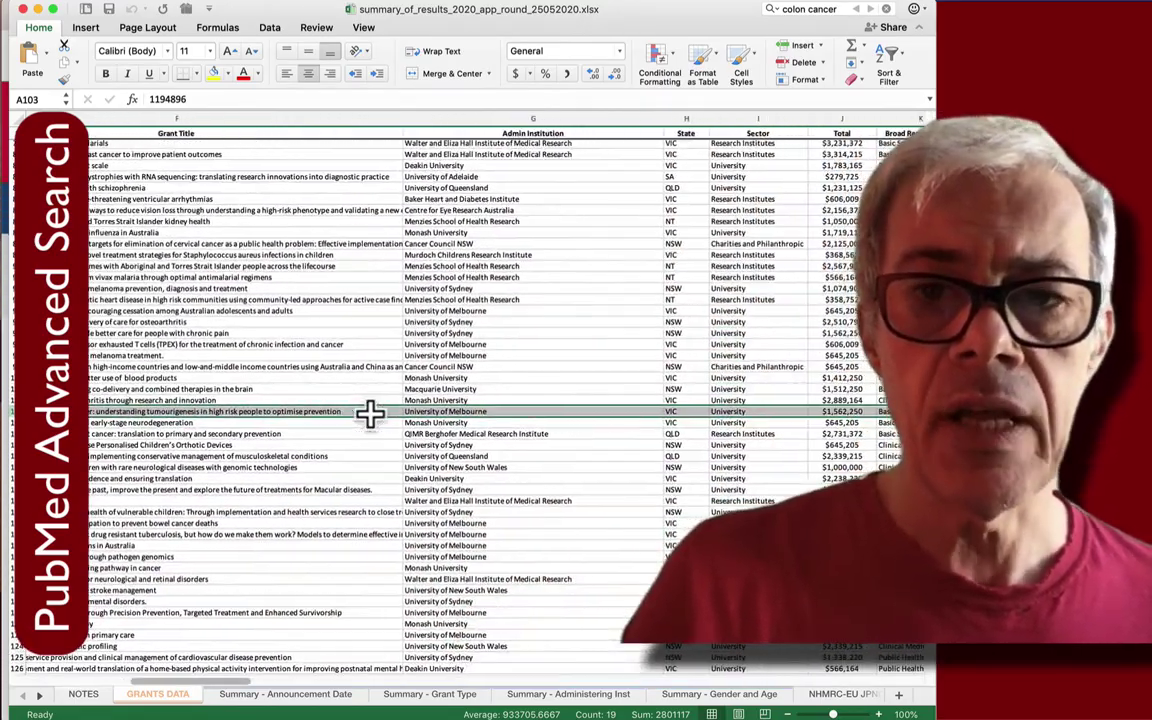
scroll(370, 414, right, 8)
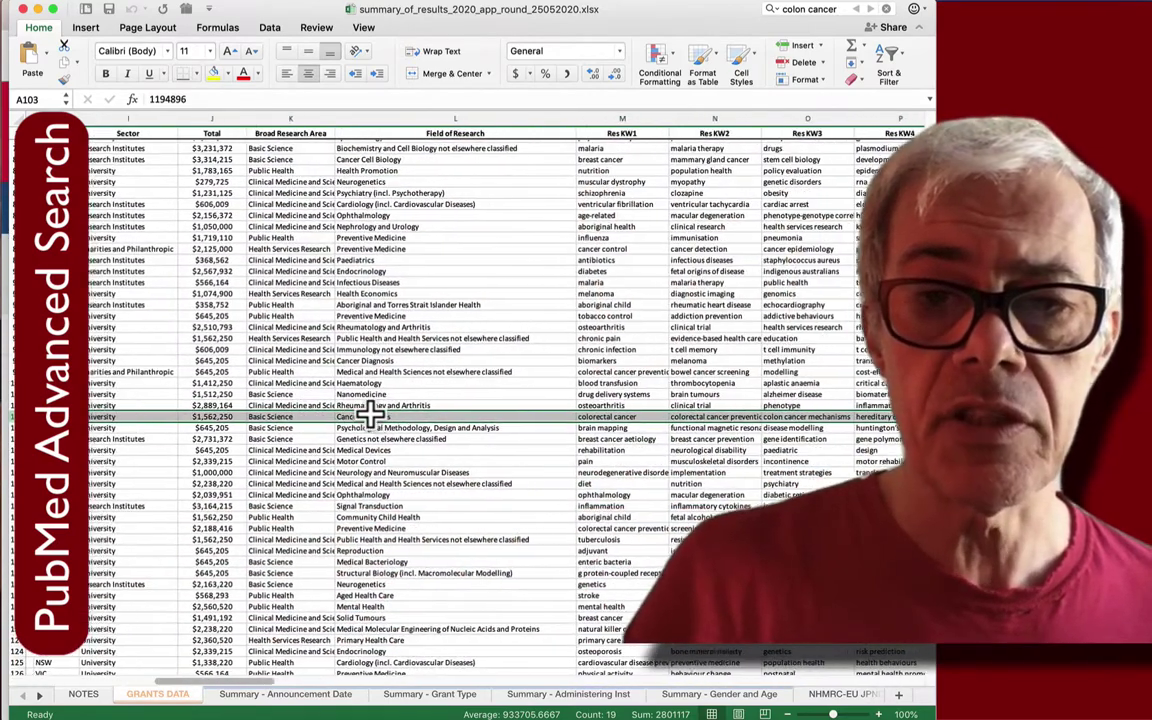
scroll(370, 414, right, 8)
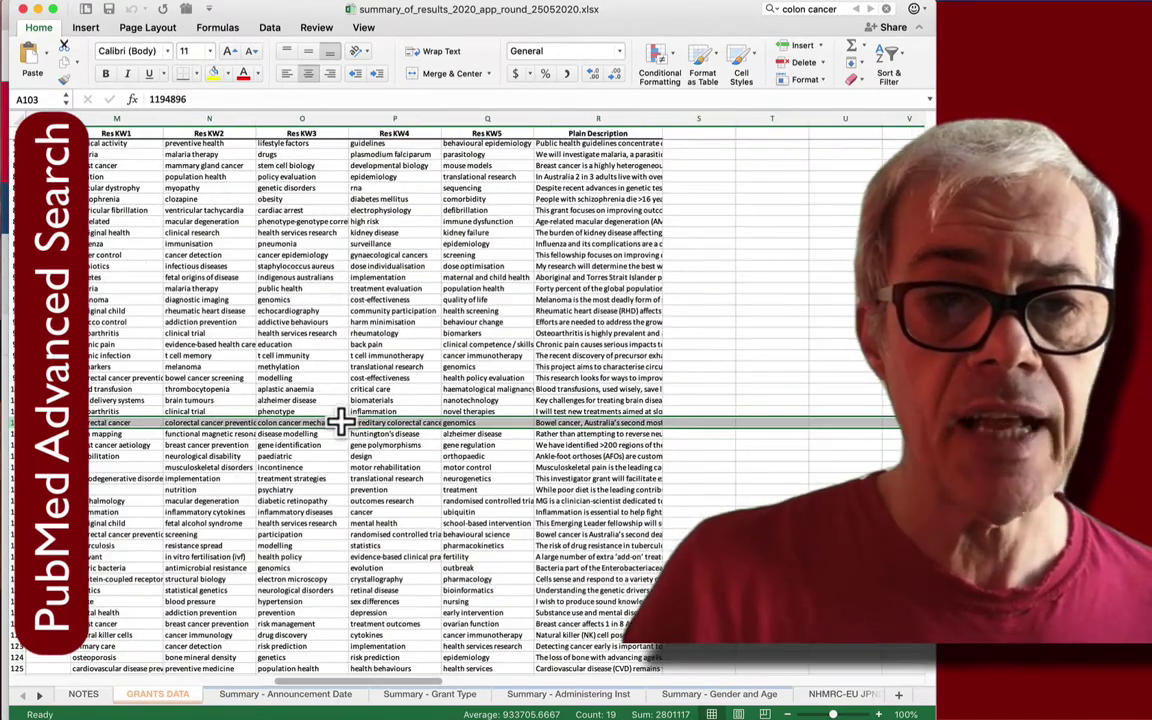
scroll(328, 465, left, 3)
scroll(328, 465, up, 1)
scroll(328, 465, left, 10)
scroll(328, 465, down, 3)
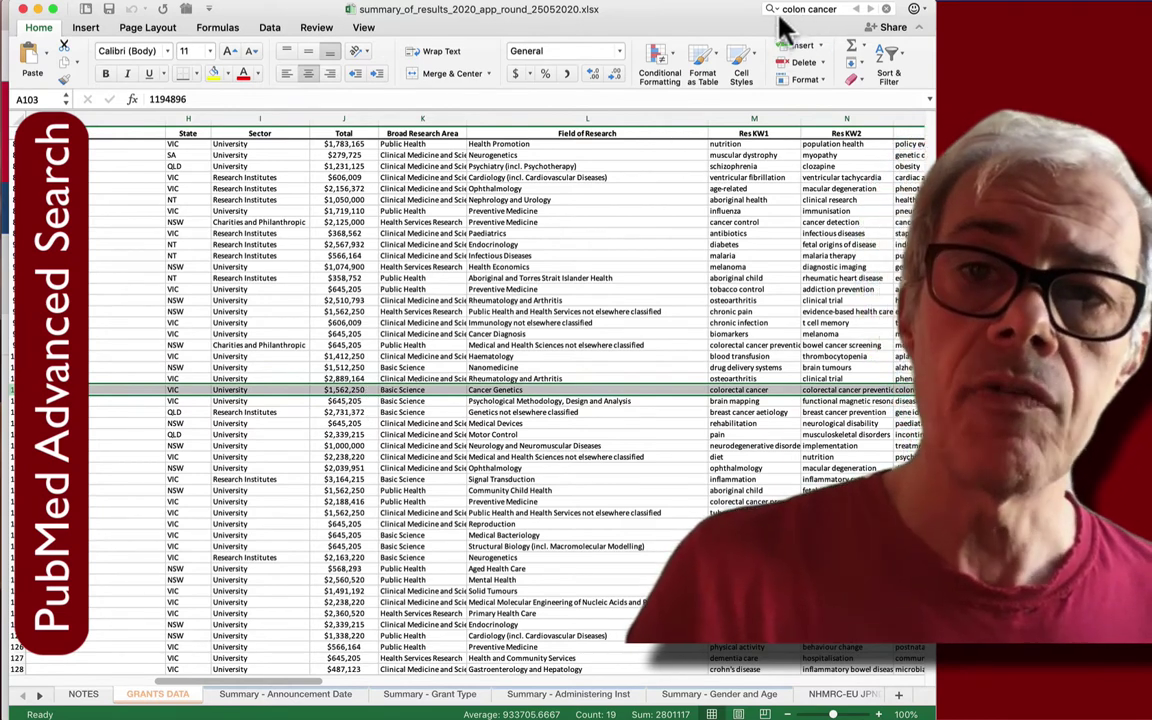
scroll(390, 400, left, 10)
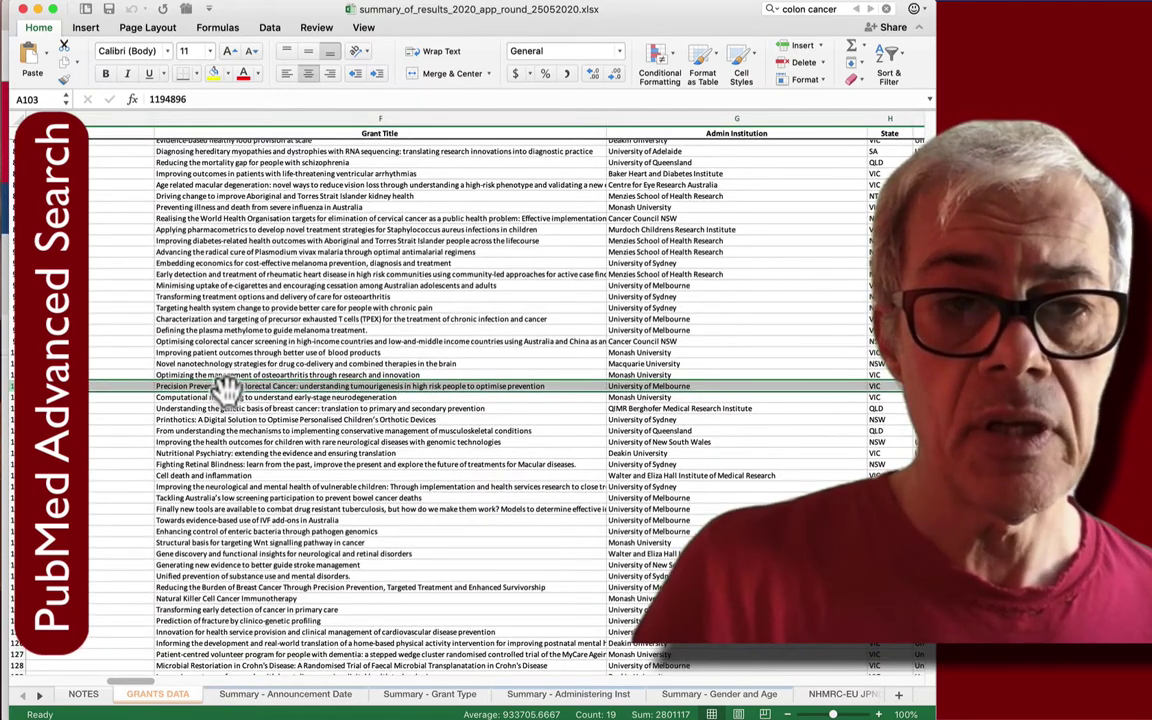
scroll(228, 388, left, 10)
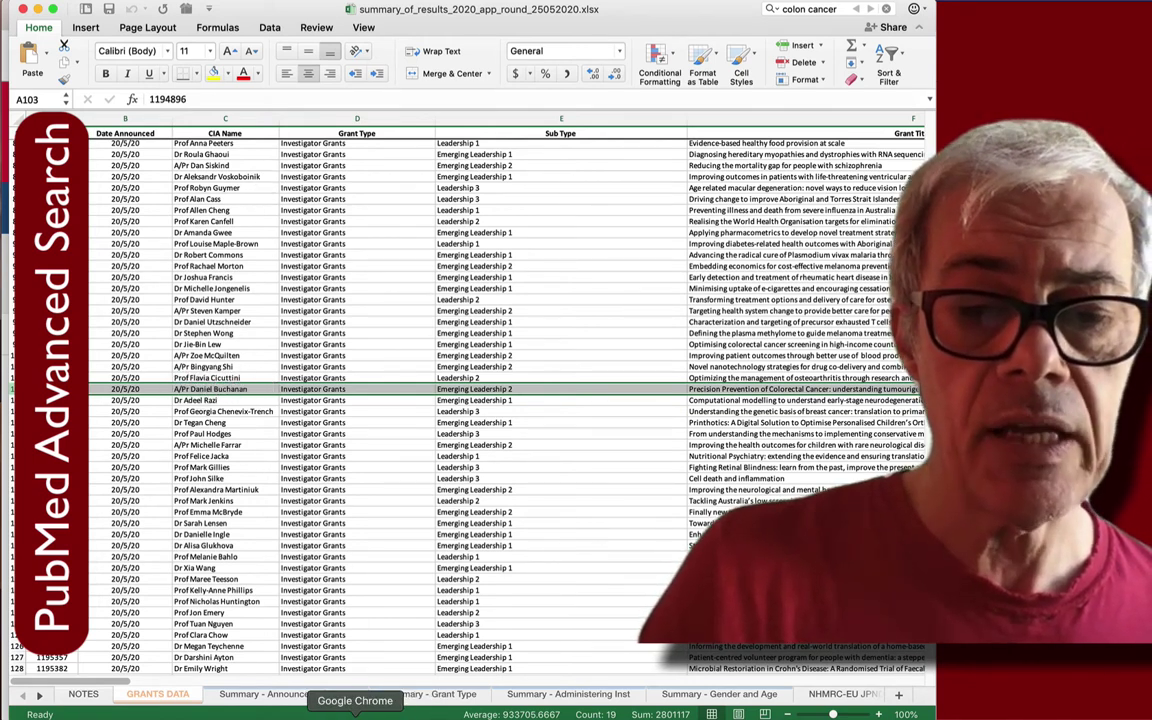
- Bring the author results to the front and highlight the surname and melbourne query terms
right_click(356, 714)
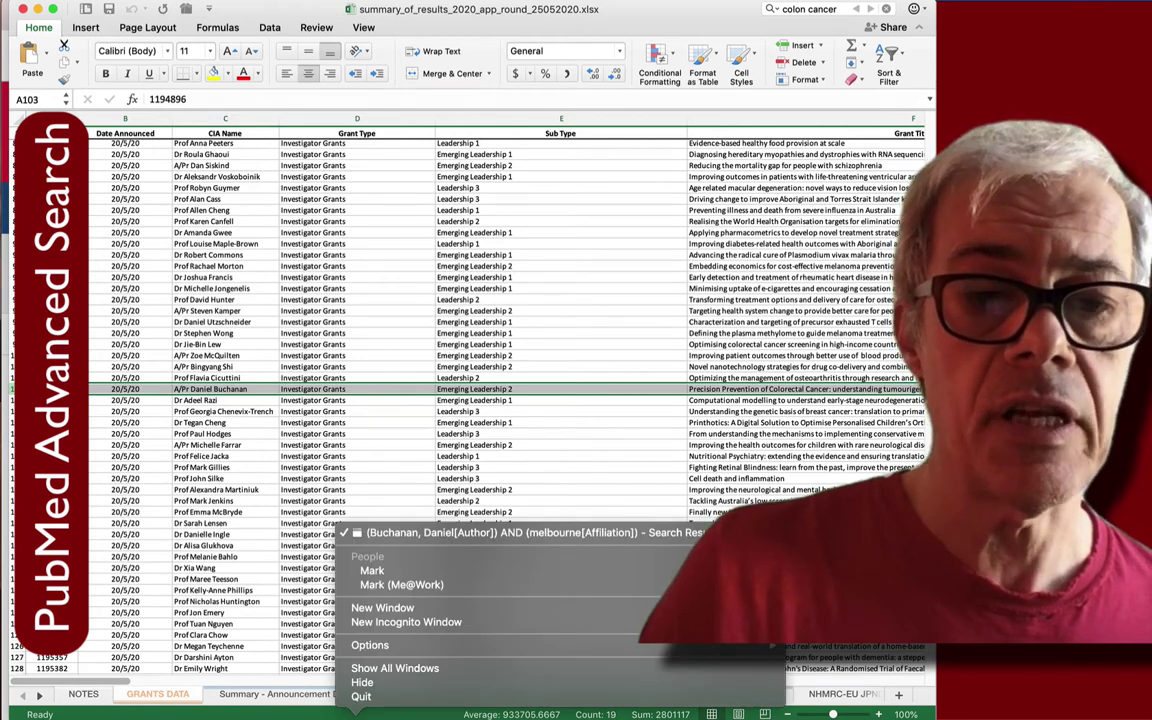
key(Escape)
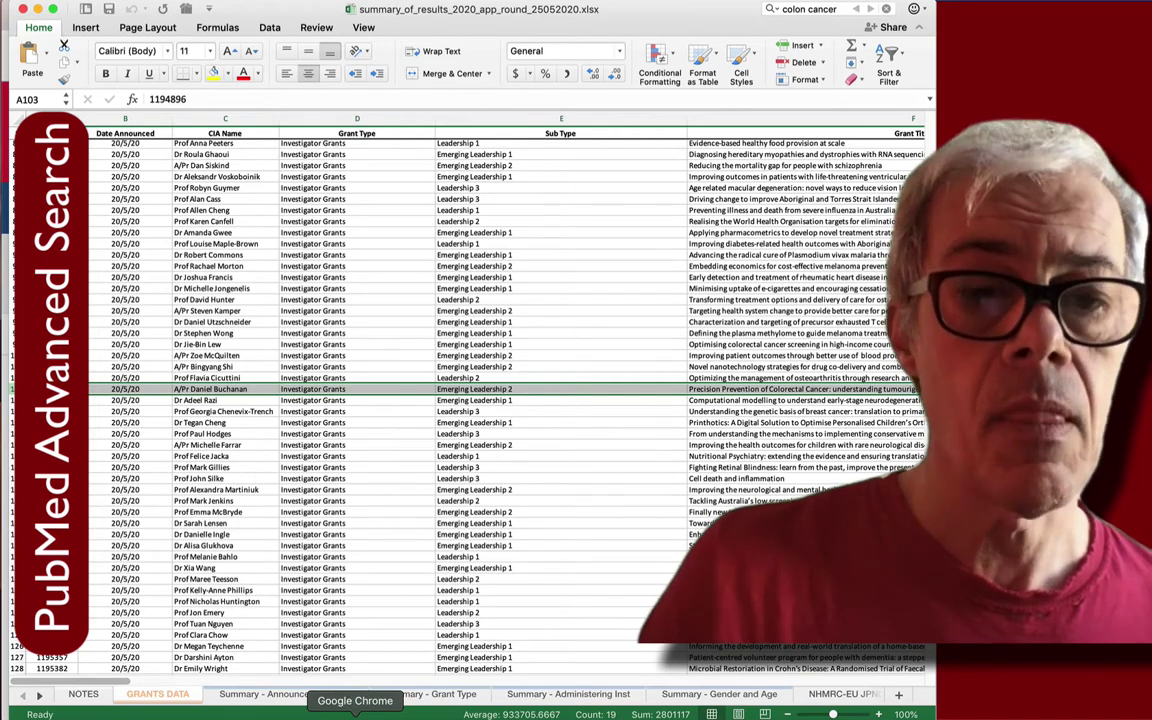
click(356, 714)
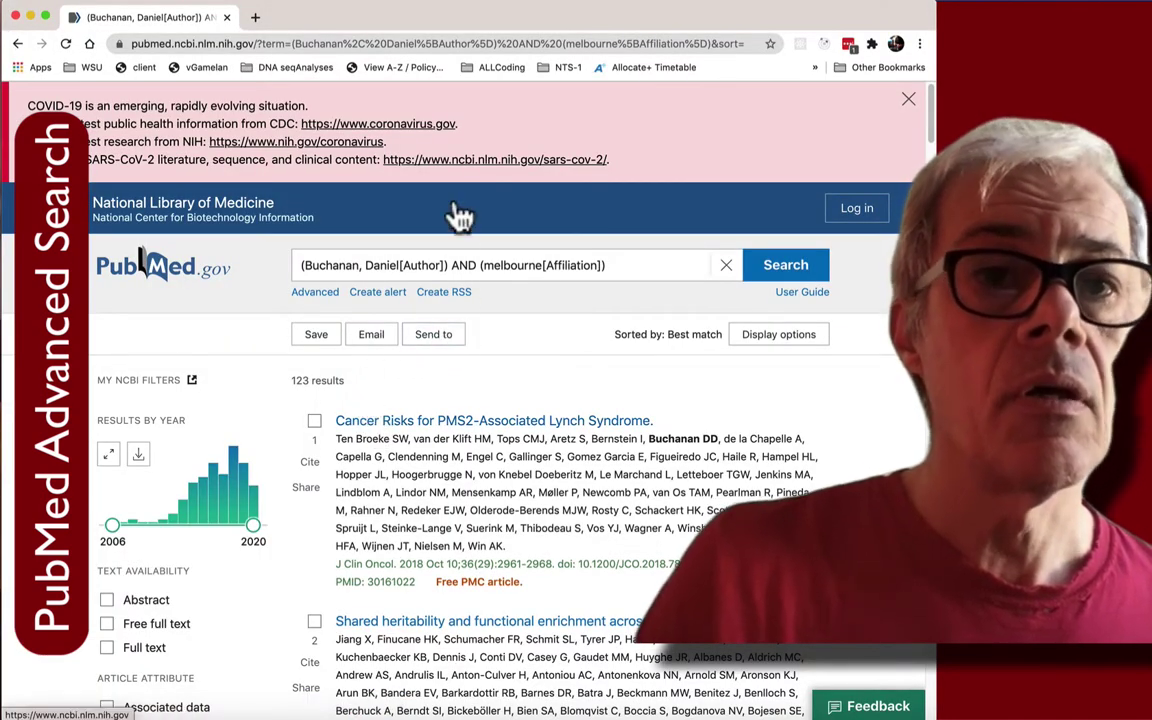
click(335, 265)
double_click(337, 265)
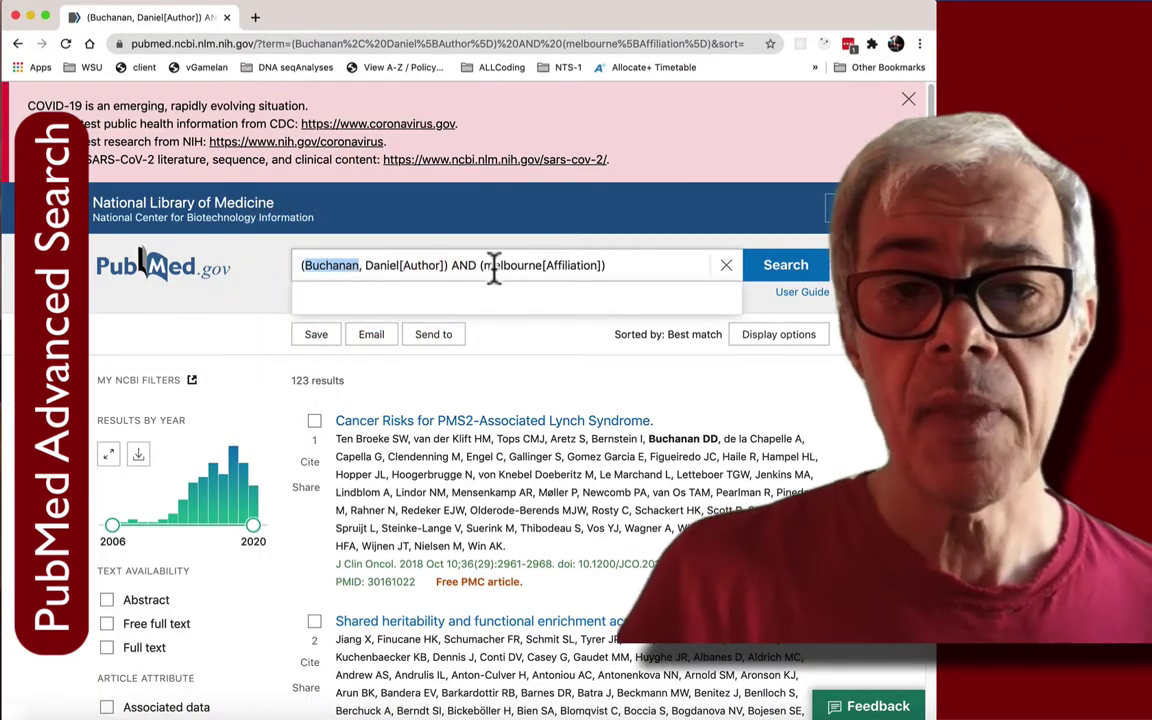
double_click(506, 265)
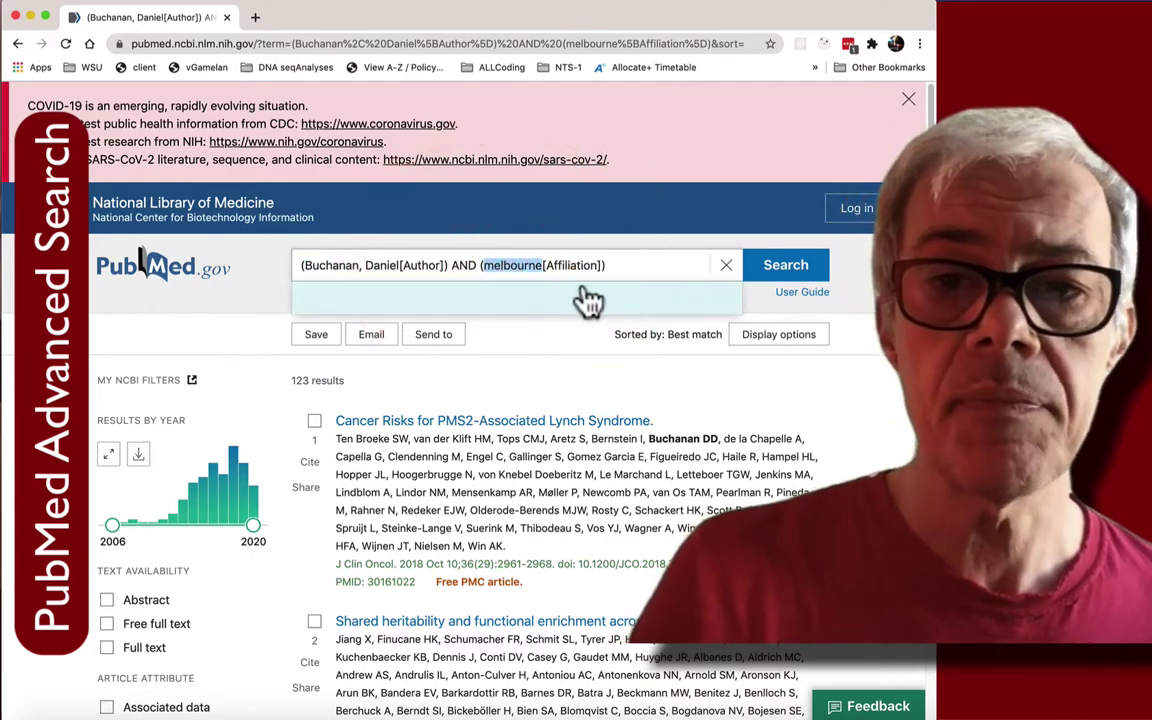
- Scroll down and back through the results, reviewing colorectal papers like the POLE/POLD1 study
scroll(512, 553, down, 3)
scroll(512, 555, down, 9)
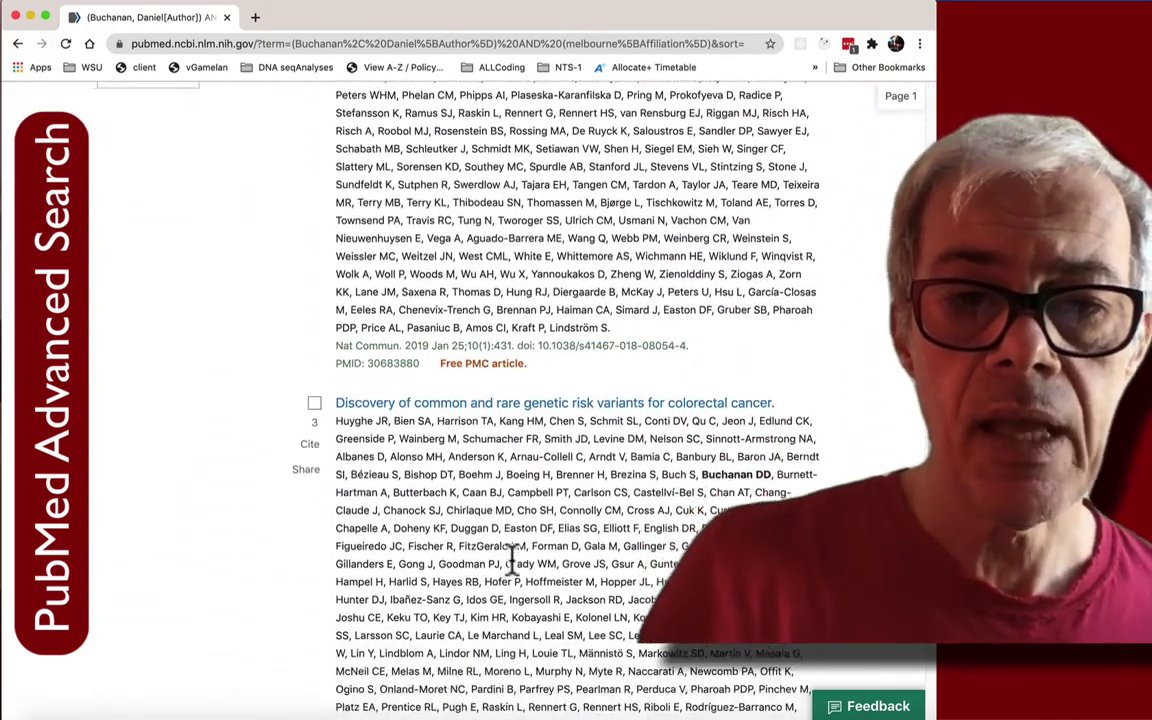
scroll(512, 556, down, 5)
scroll(510, 577, down, 5)
scroll(518, 565, down, 10)
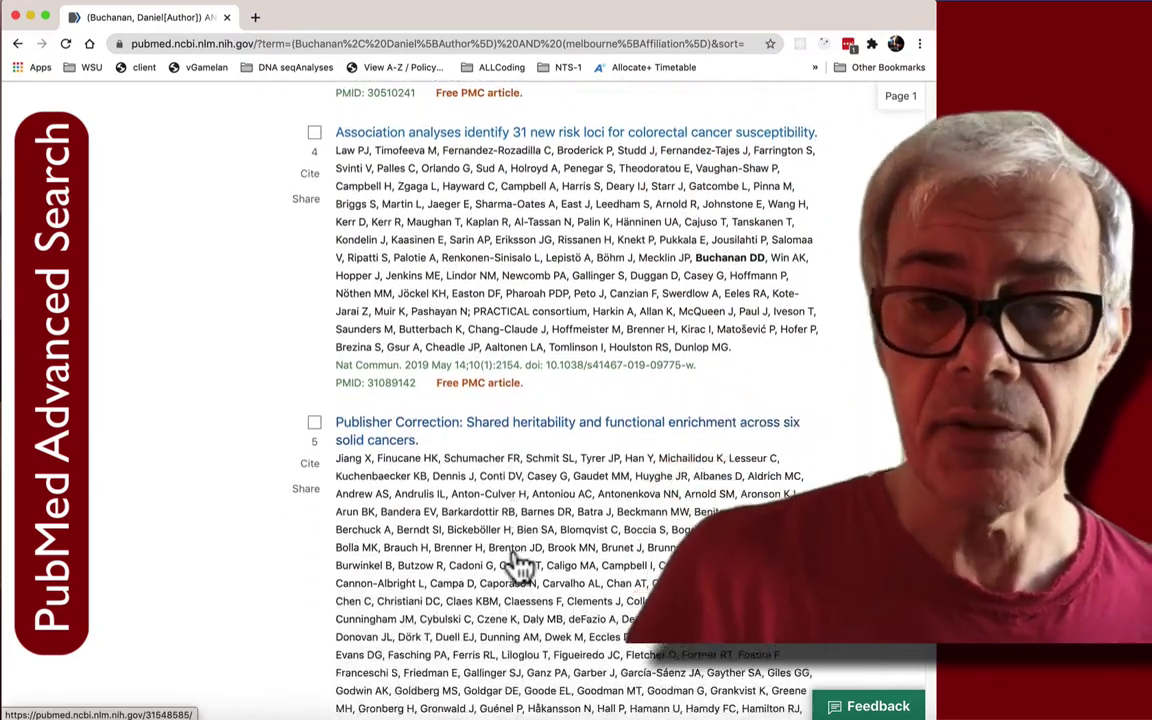
scroll(515, 548, down, 10)
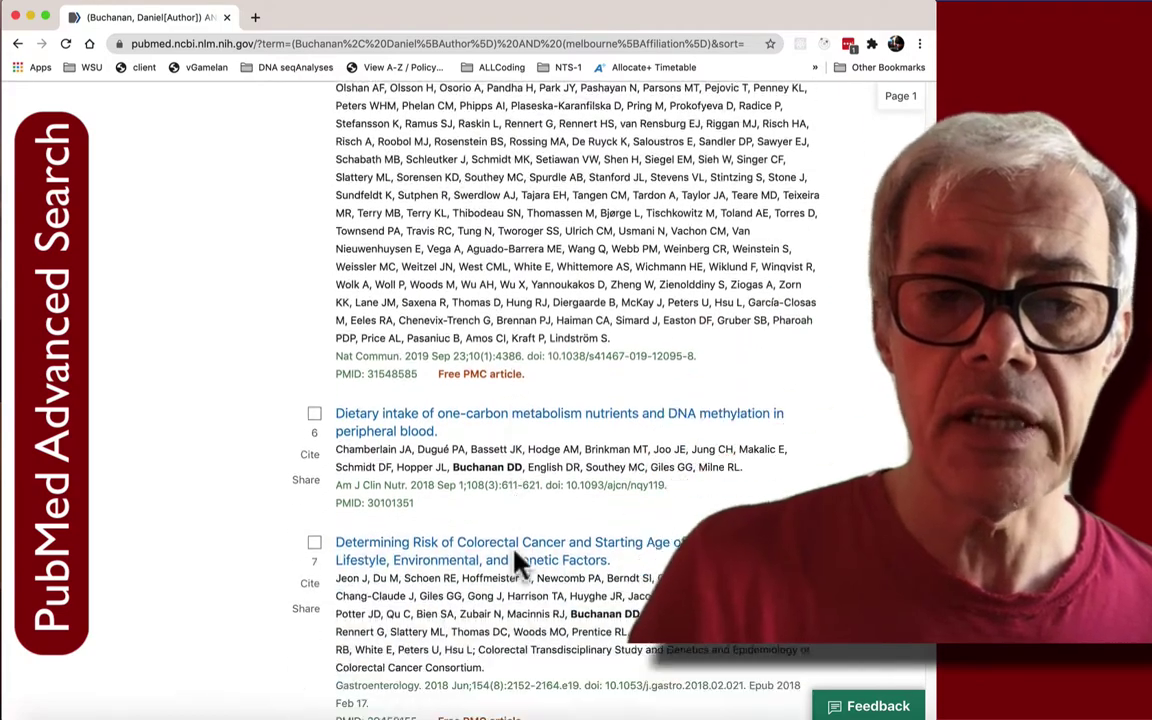
scroll(515, 555, down, 5)
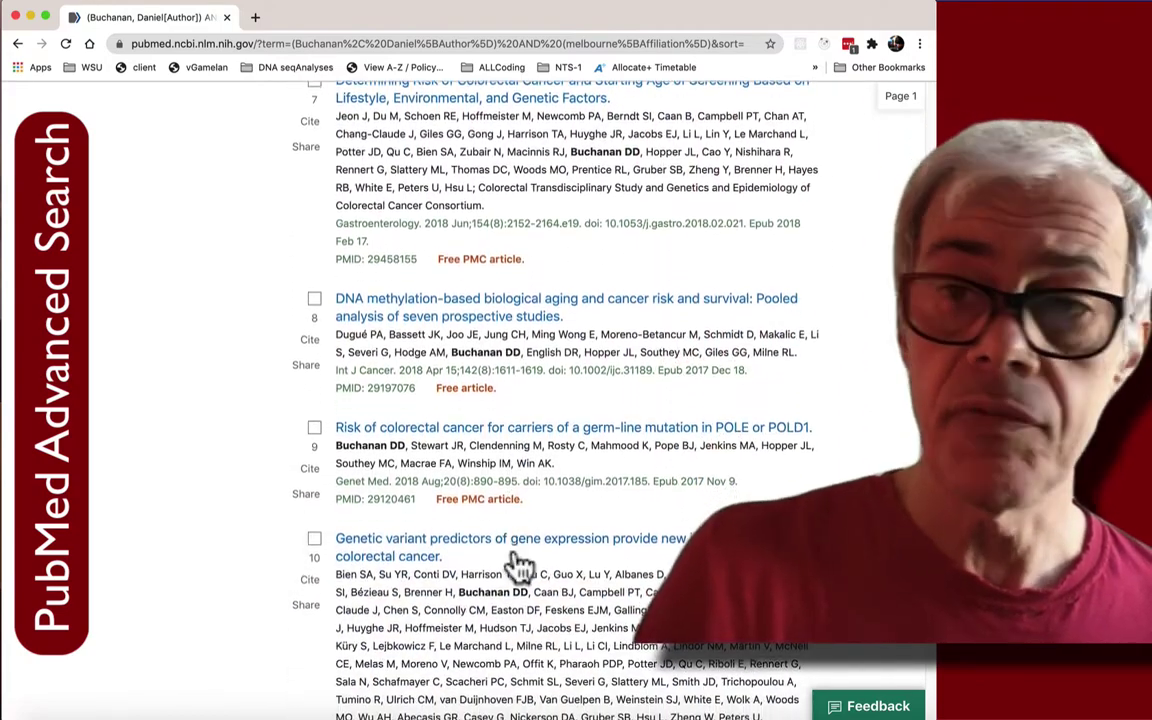
scroll(518, 563, up, 5)
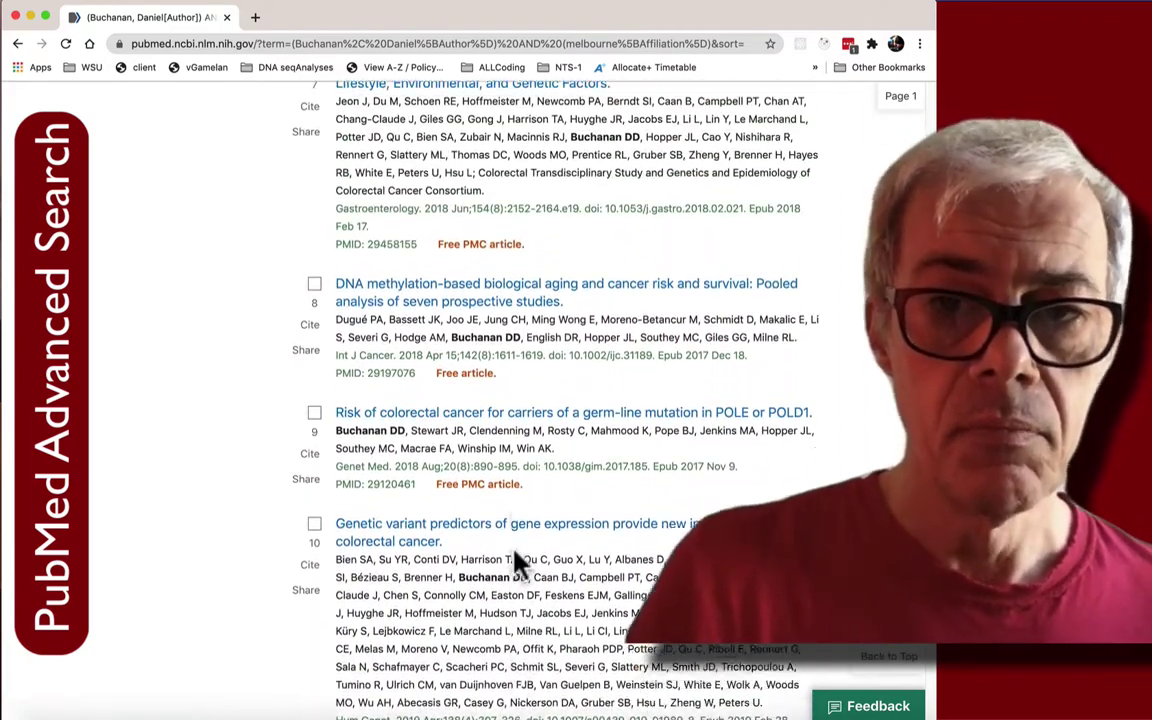
scroll(660, 395, up, 1)
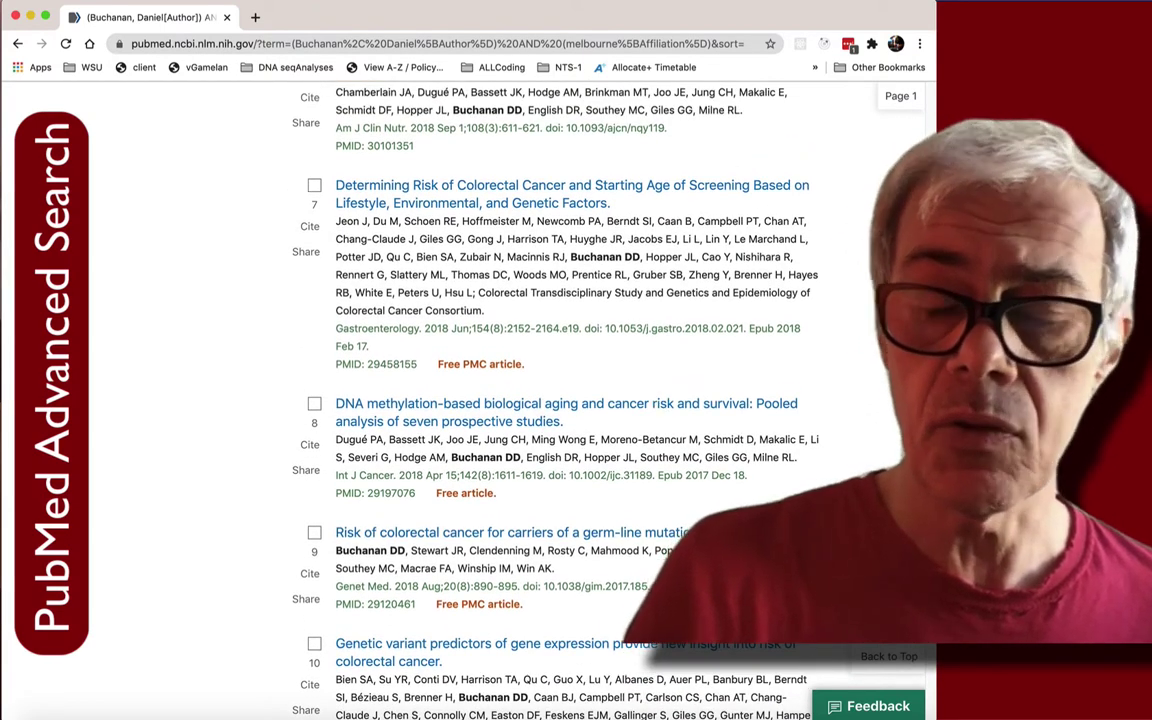
scroll(666, 501, up, 4)
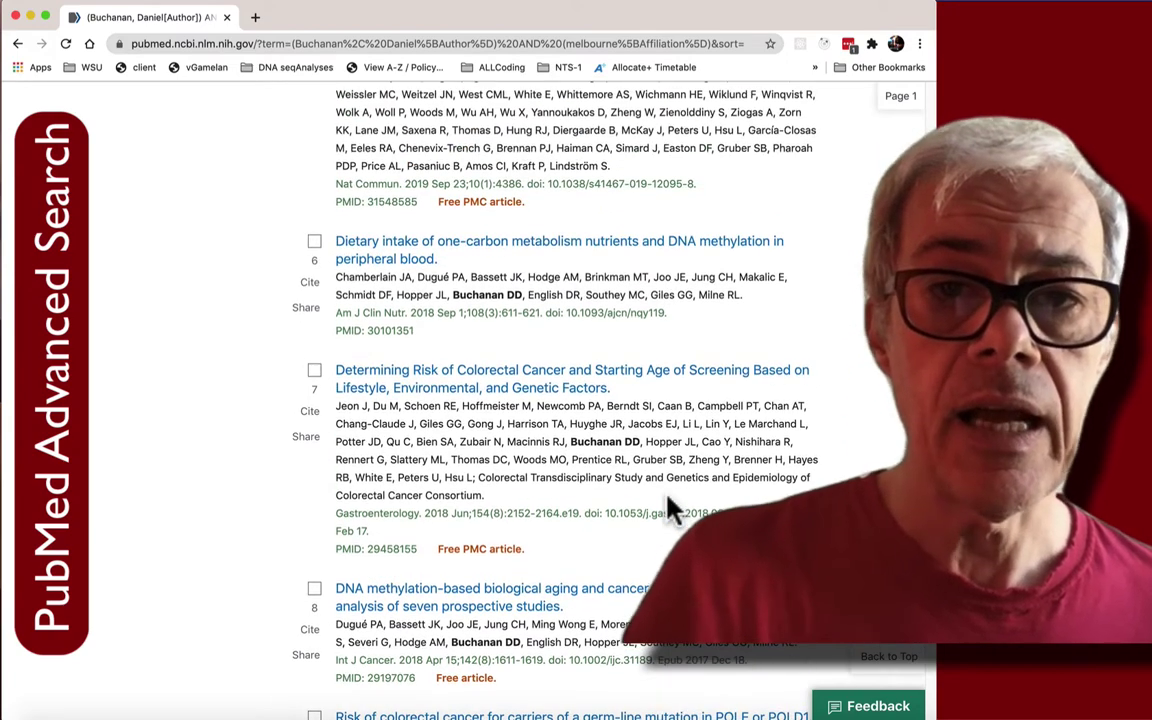
scroll(672, 510, up, 2)
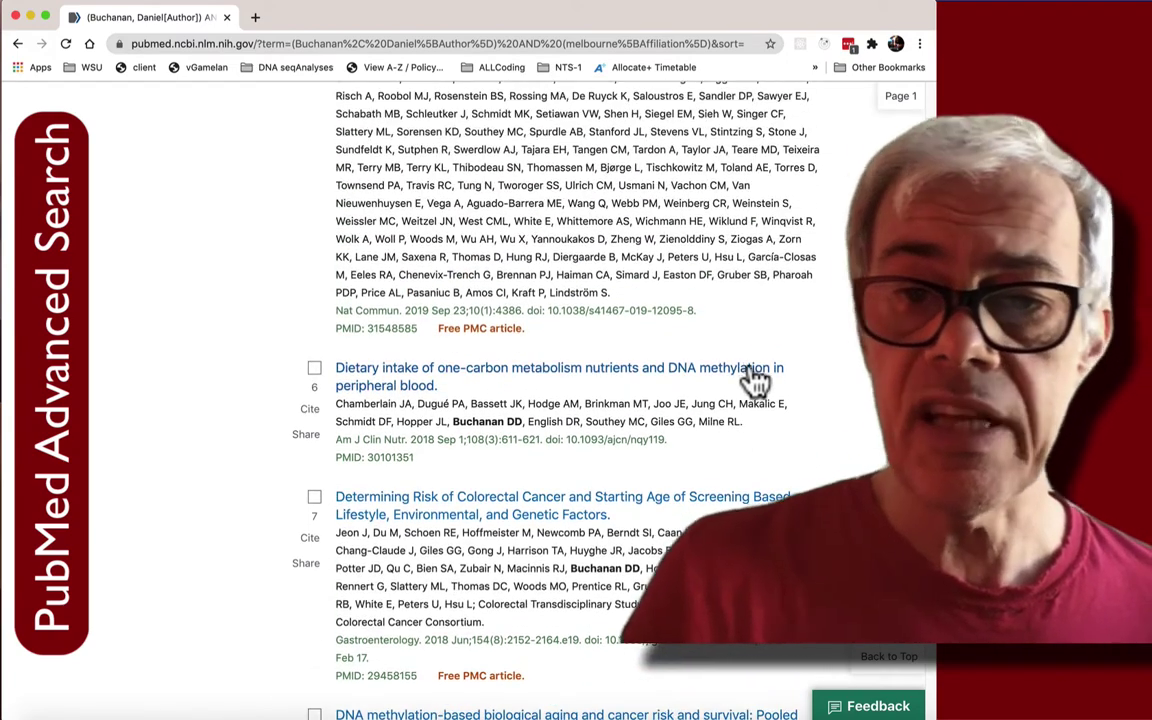
scroll(716, 387, up, 8)
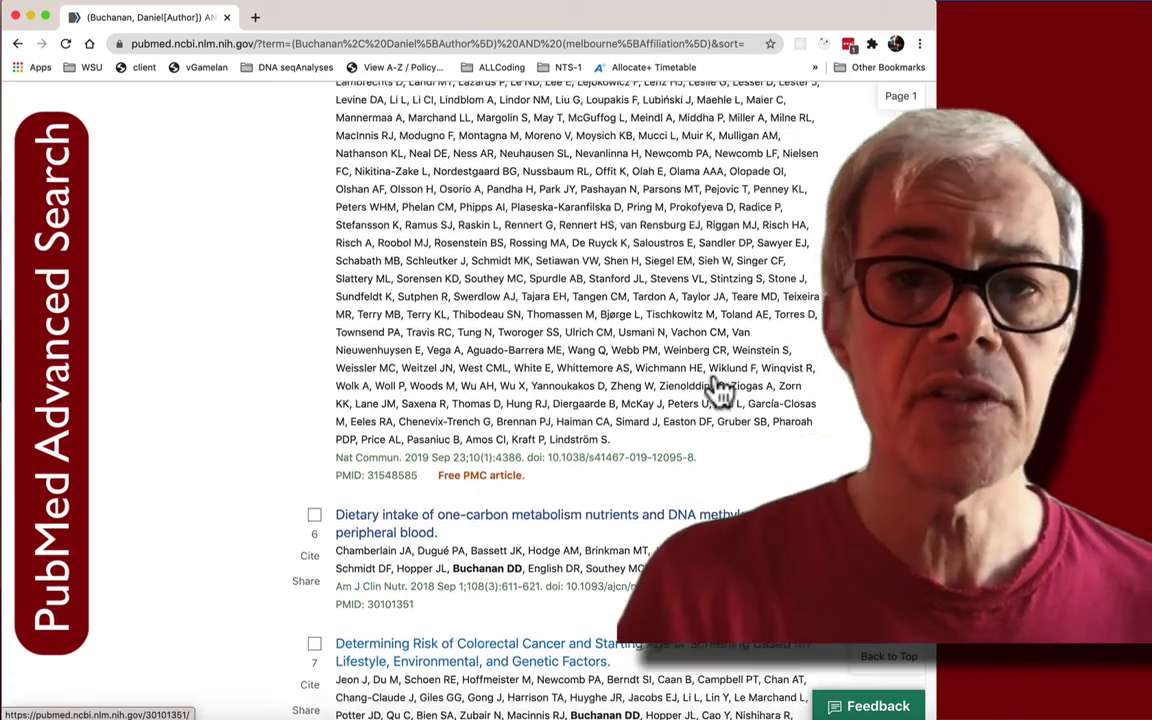
scroll(716, 387, up, 8)
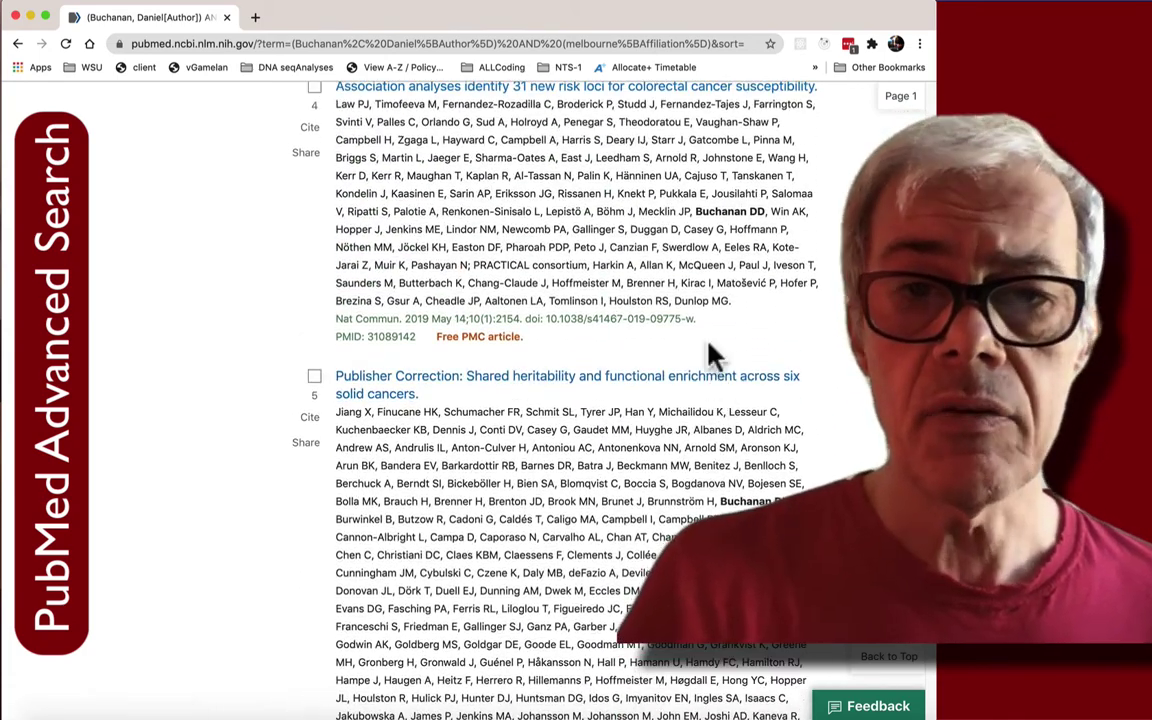
scroll(712, 352, down, 15)
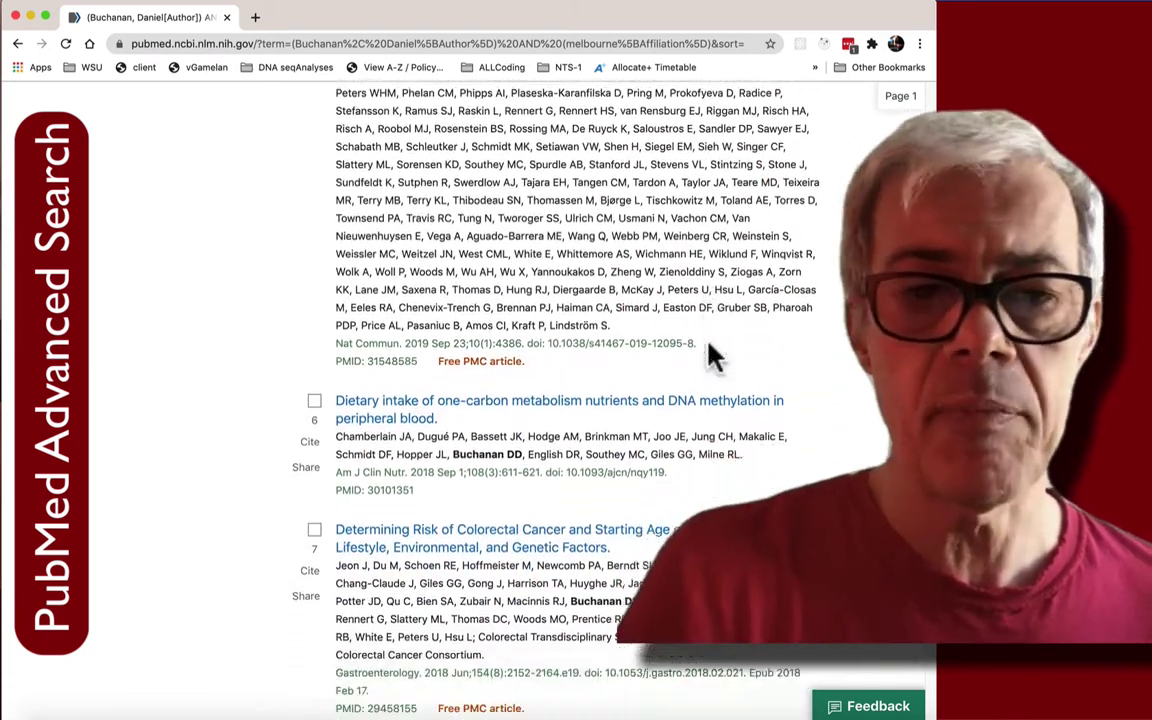
scroll(708, 343, down, 5)
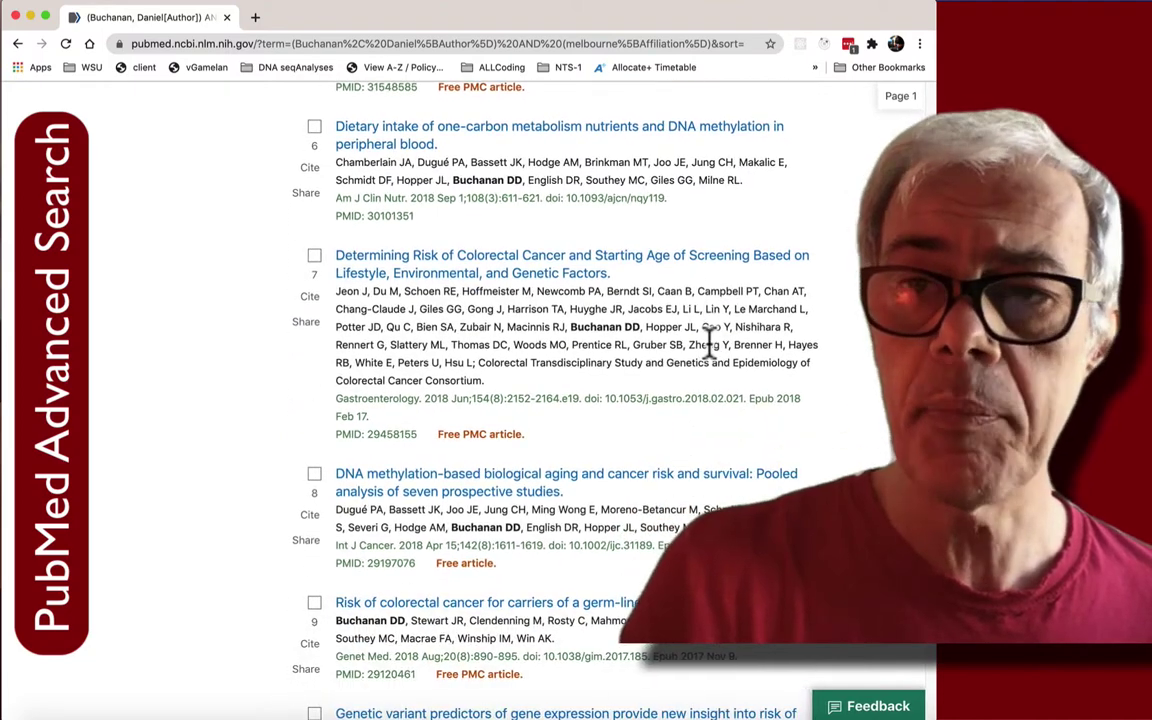
scroll(700, 420, down, 6)
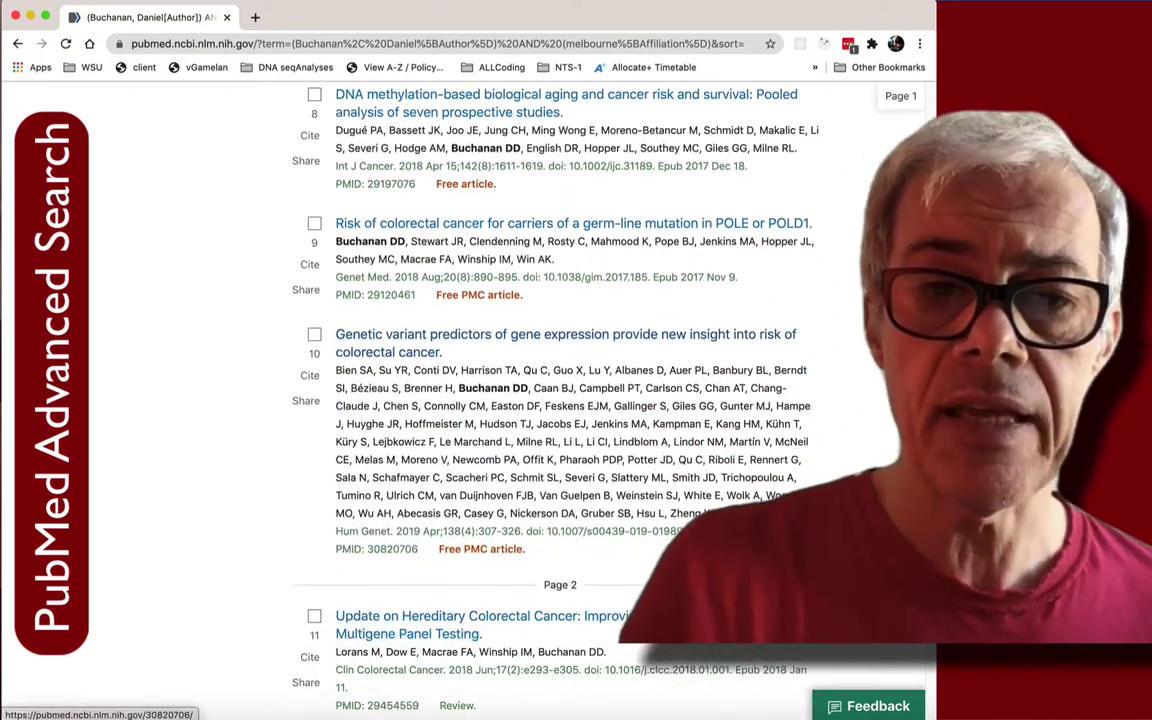
scroll(520, 380, up, 3)
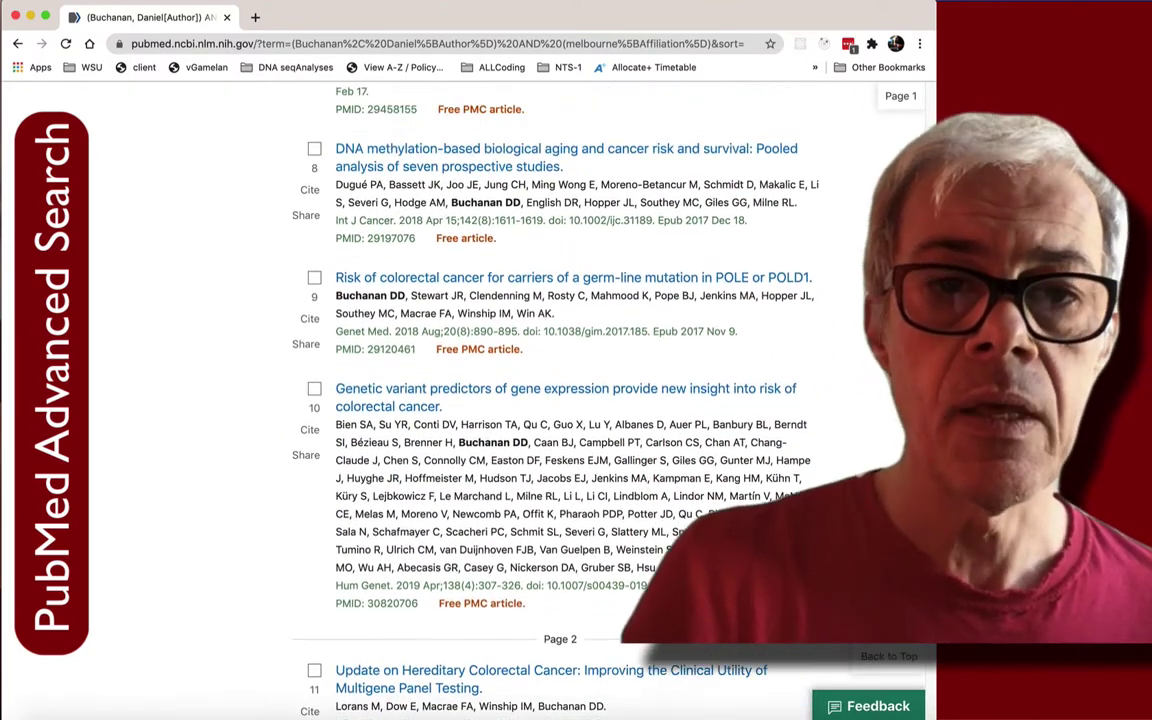
scroll(693, 514, up, 3)
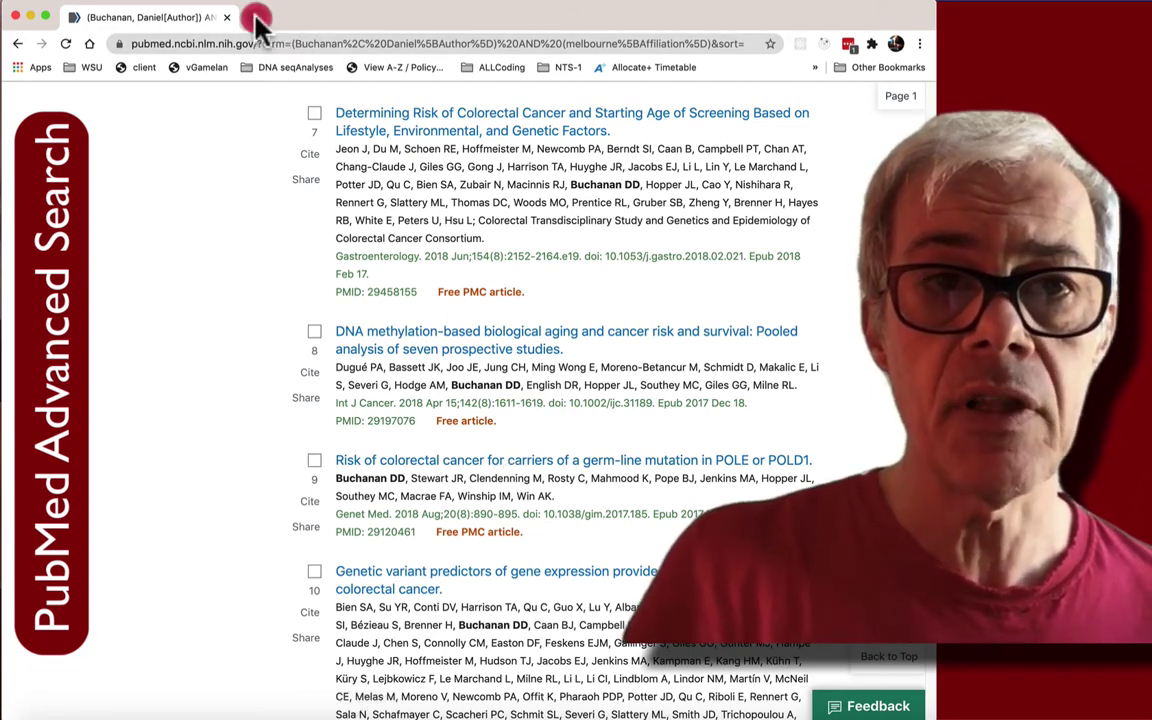
- In a new tab, search Google for 'pubmed' and go to the PubMed home page
click(256, 18)
click(466, 316)
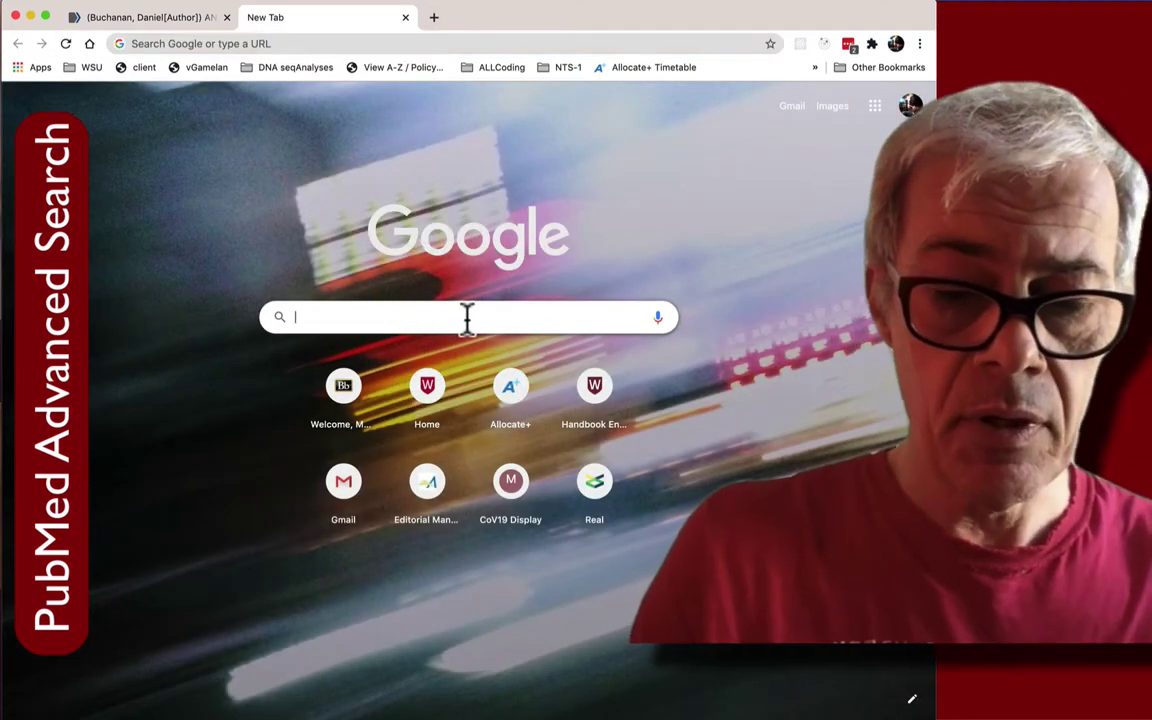
text(pubme)
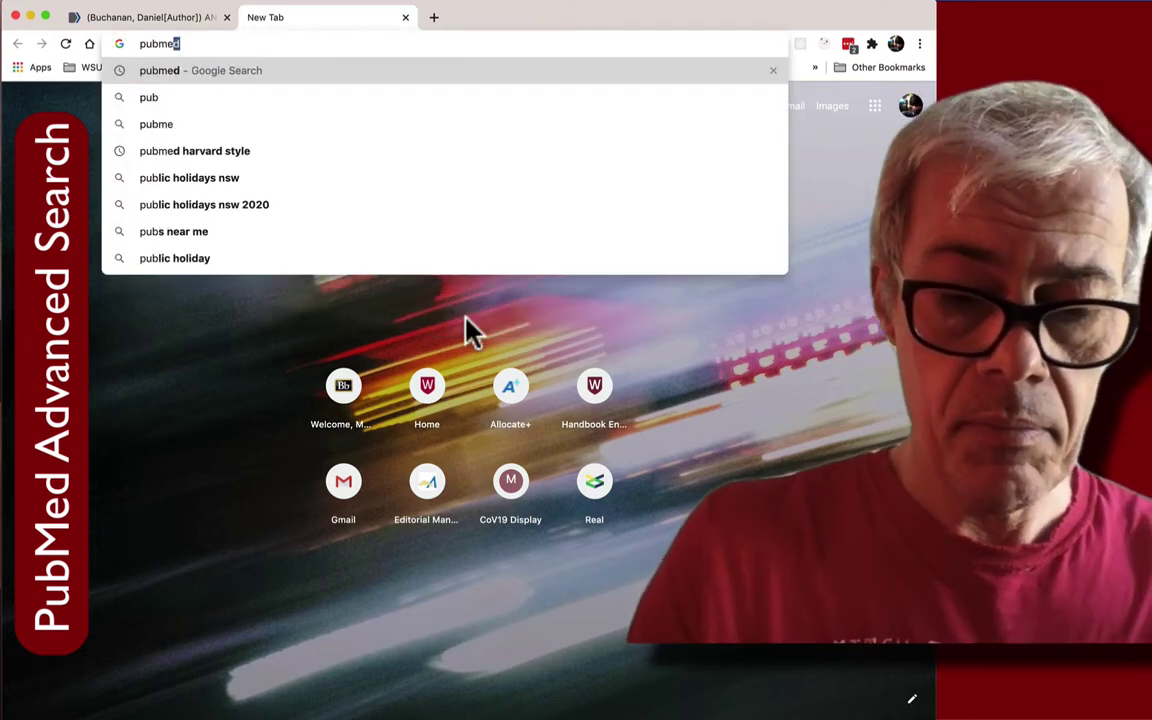
key(Return)
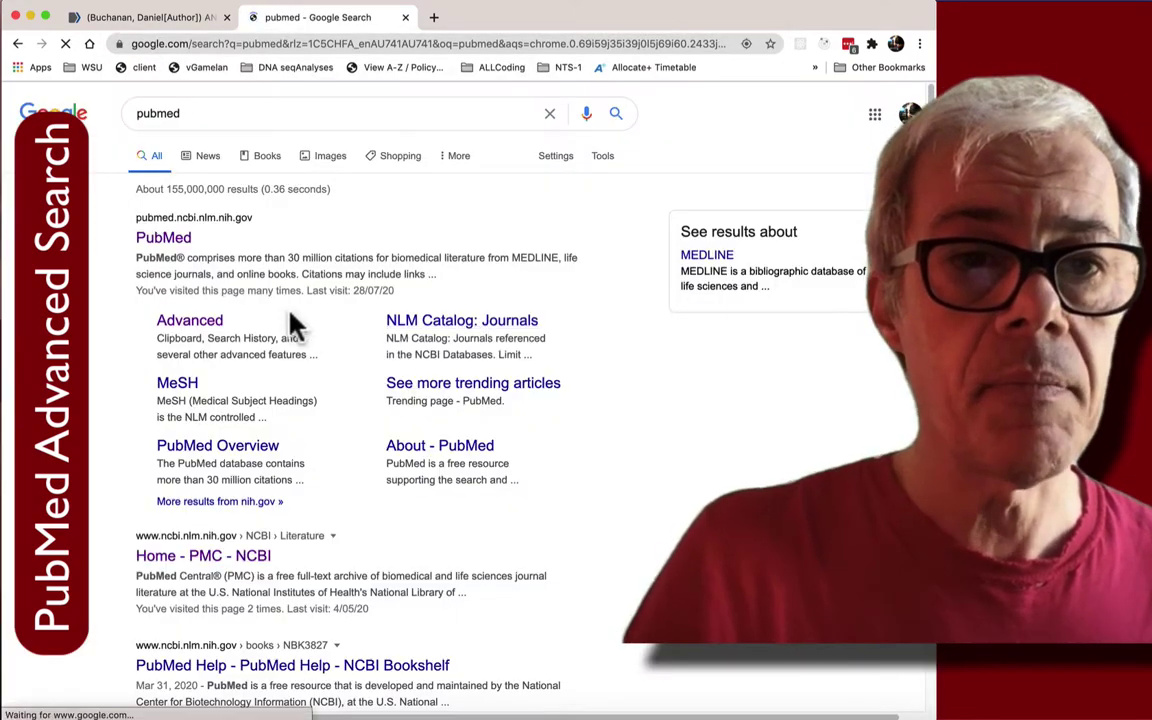
click(160, 240)
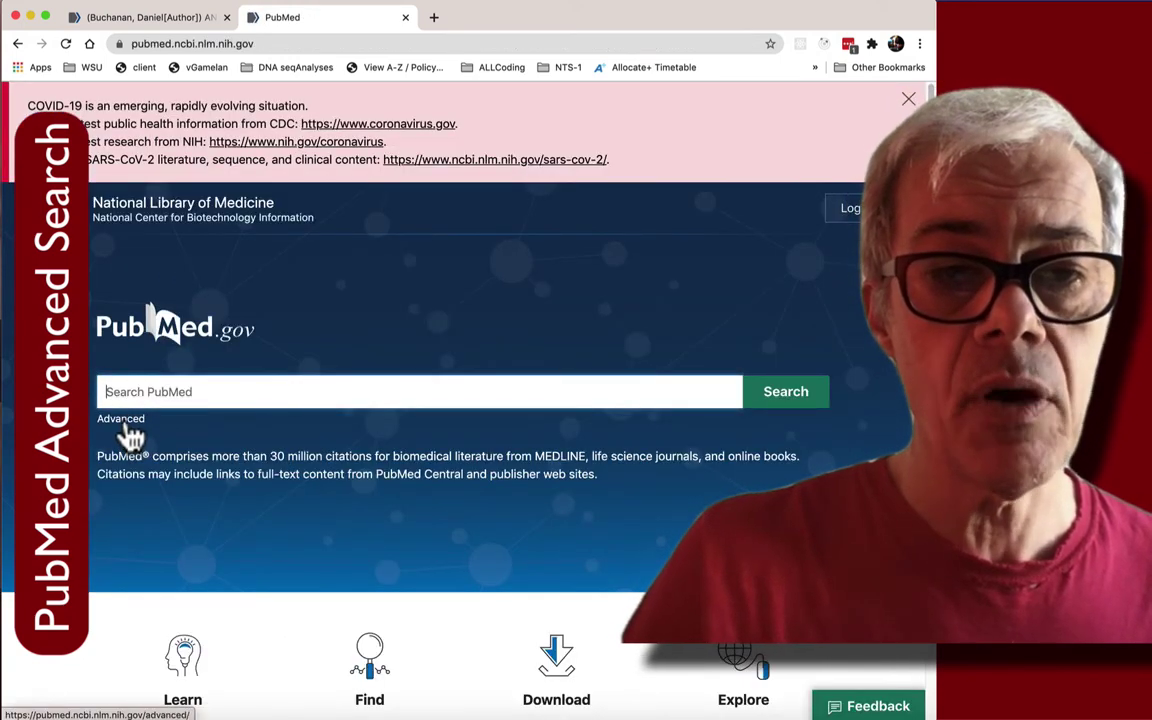
- Enter 'colon cancer or colorectal' in the Advanced Search Builder query box
click(125, 421)
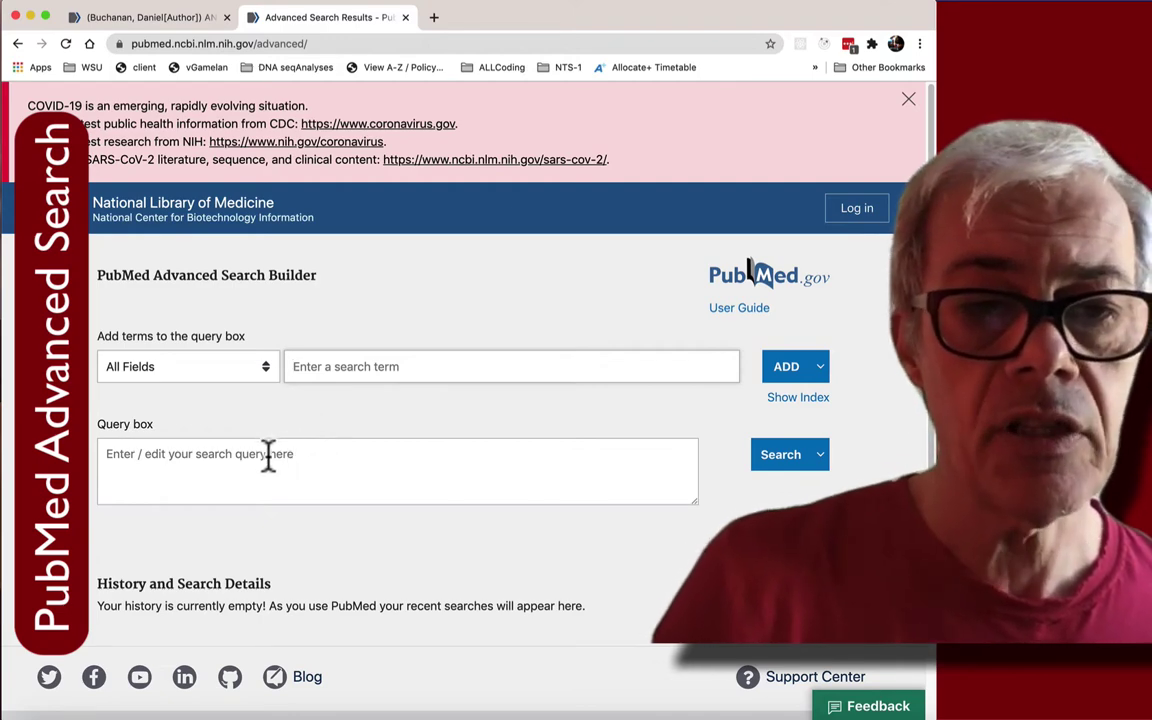
click(268, 455)
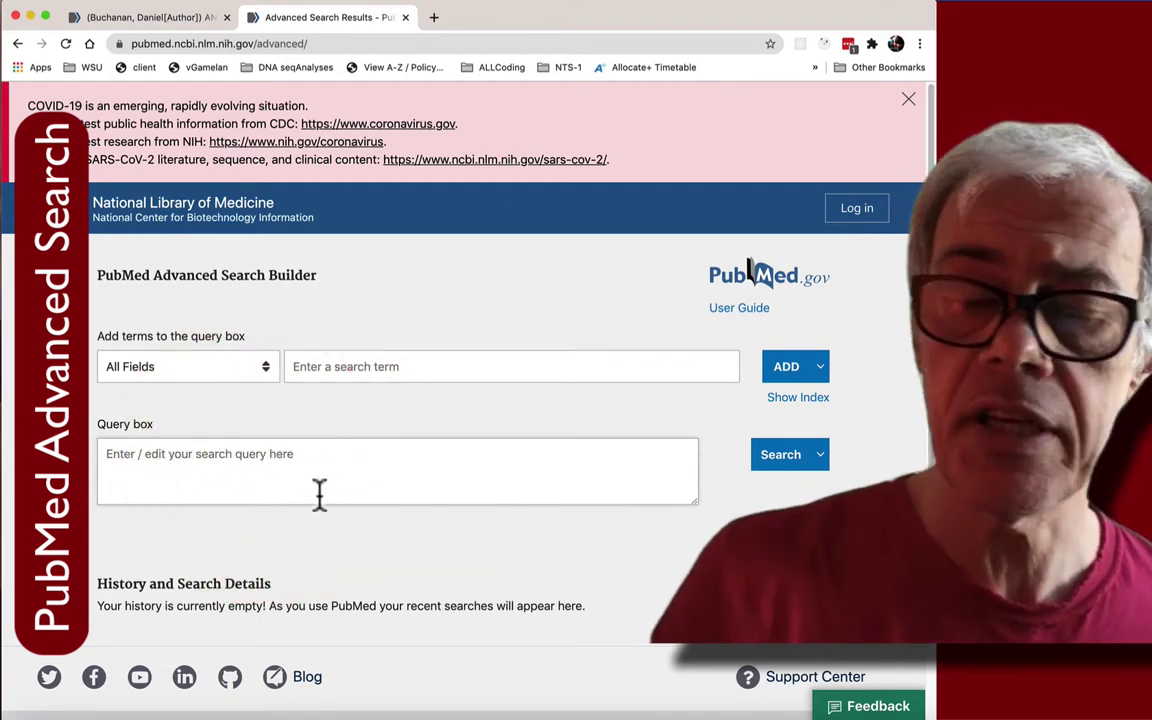
click(326, 465)
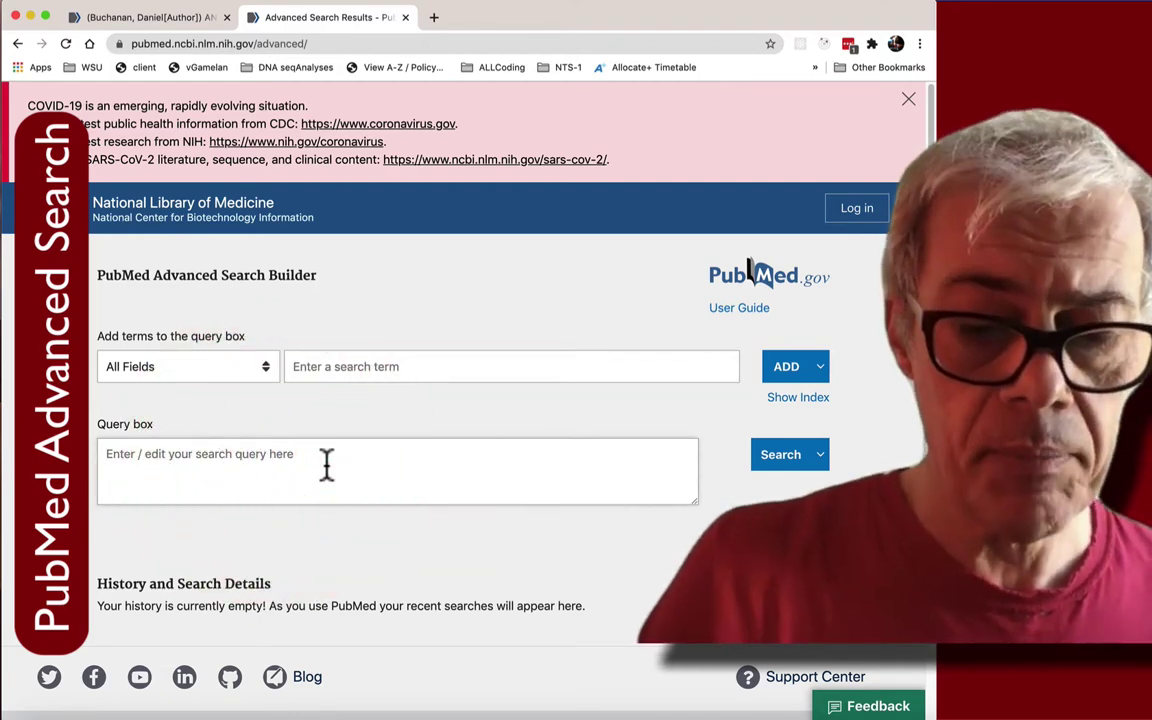
text(colon cancer)
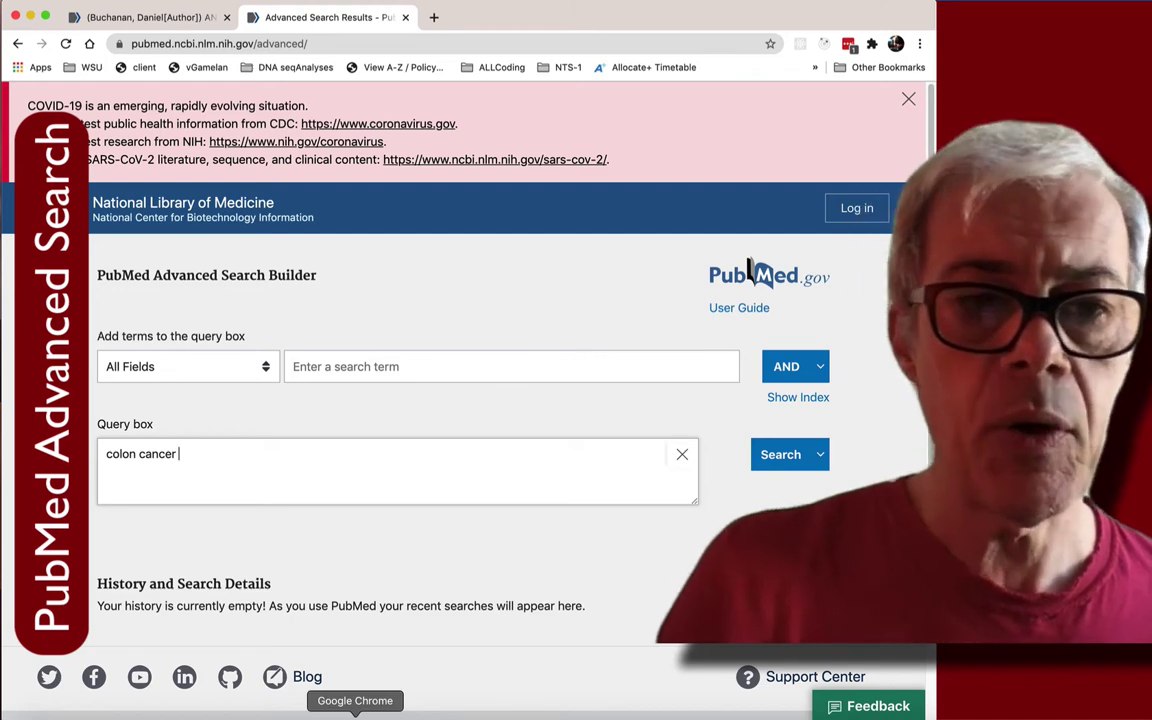
text(or co)
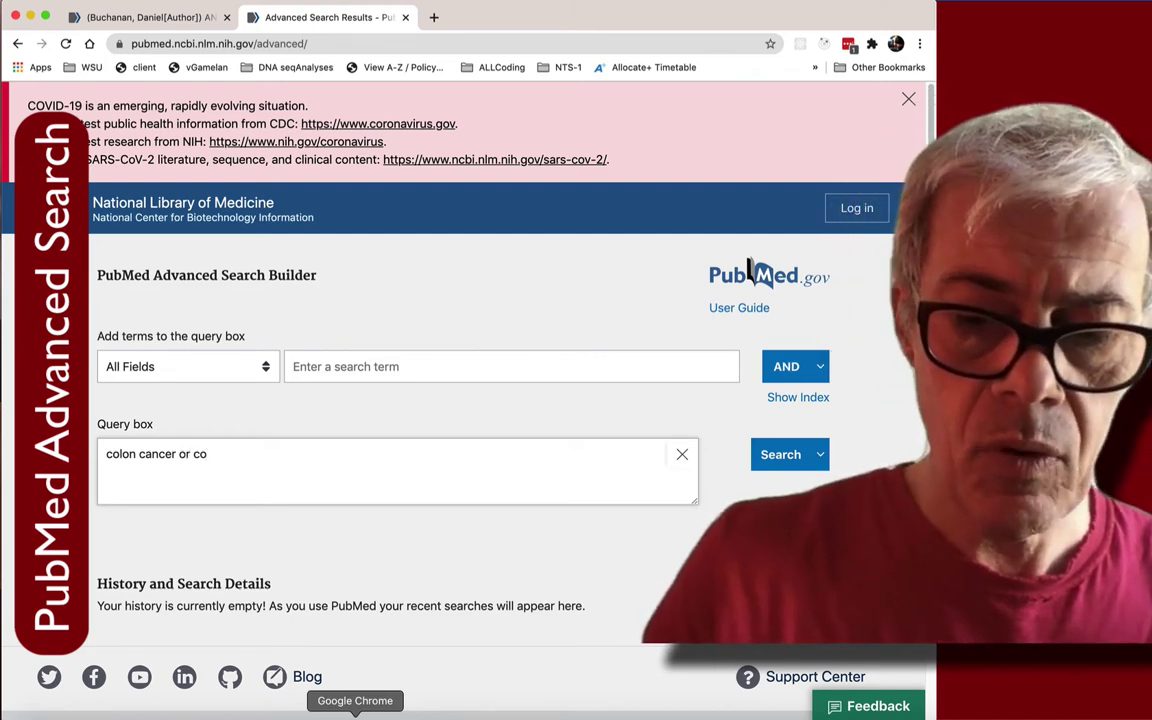
text(lorectal)
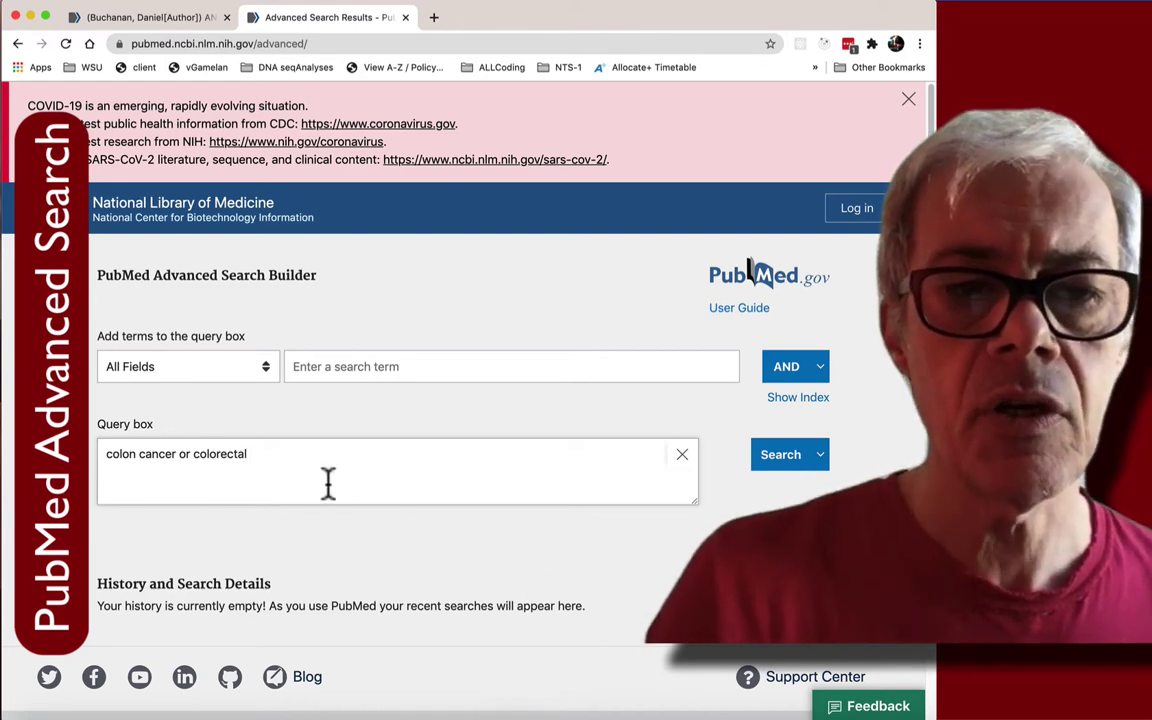
click(822, 458)
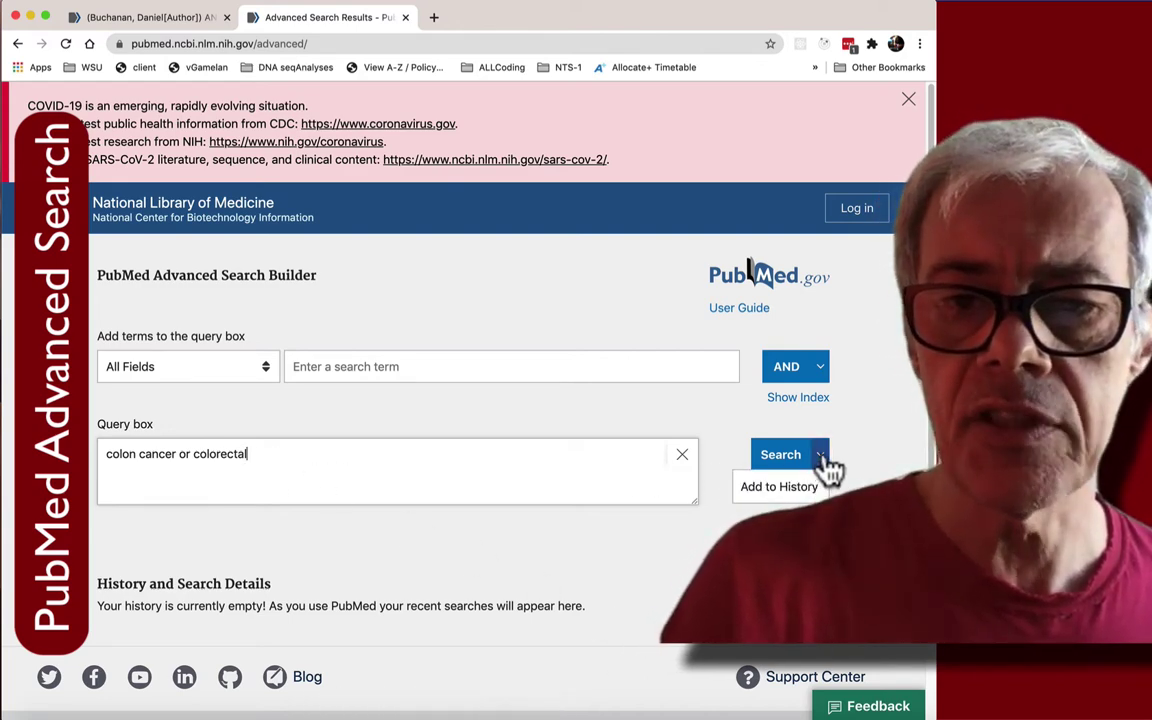
- Add 'colon cancer or colorectal' to history as #1, then review the author search tab
click(779, 492)
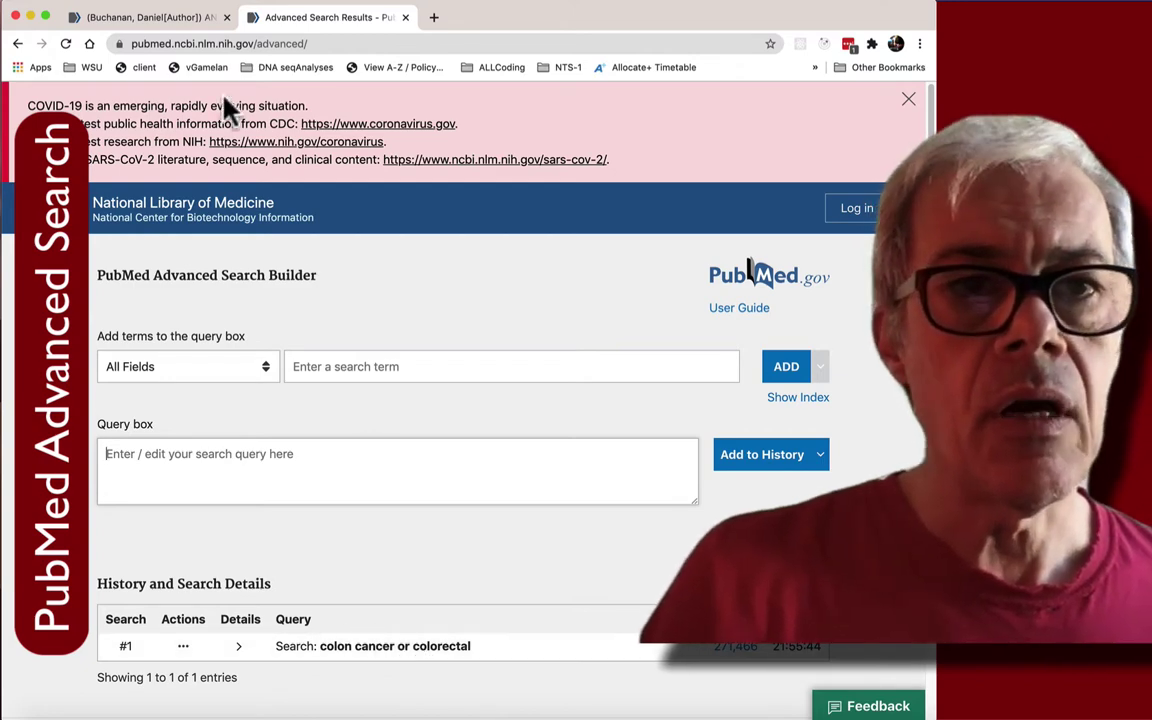
click(158, 18)
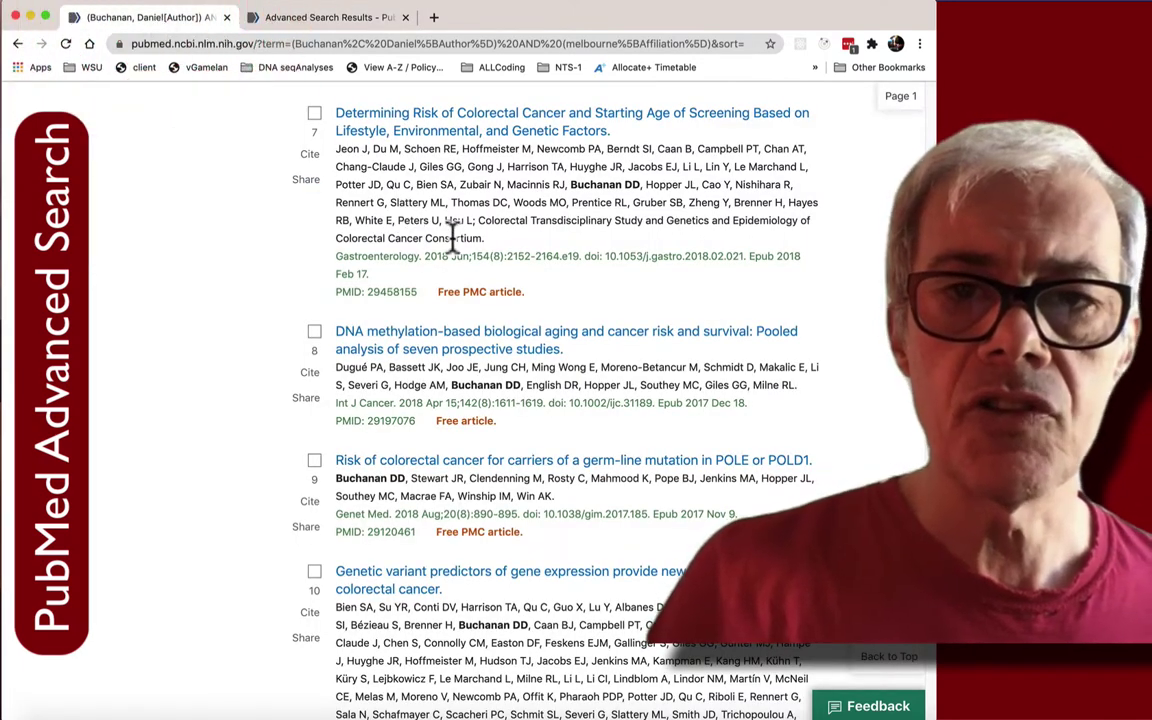
scroll(463, 243, up, 4)
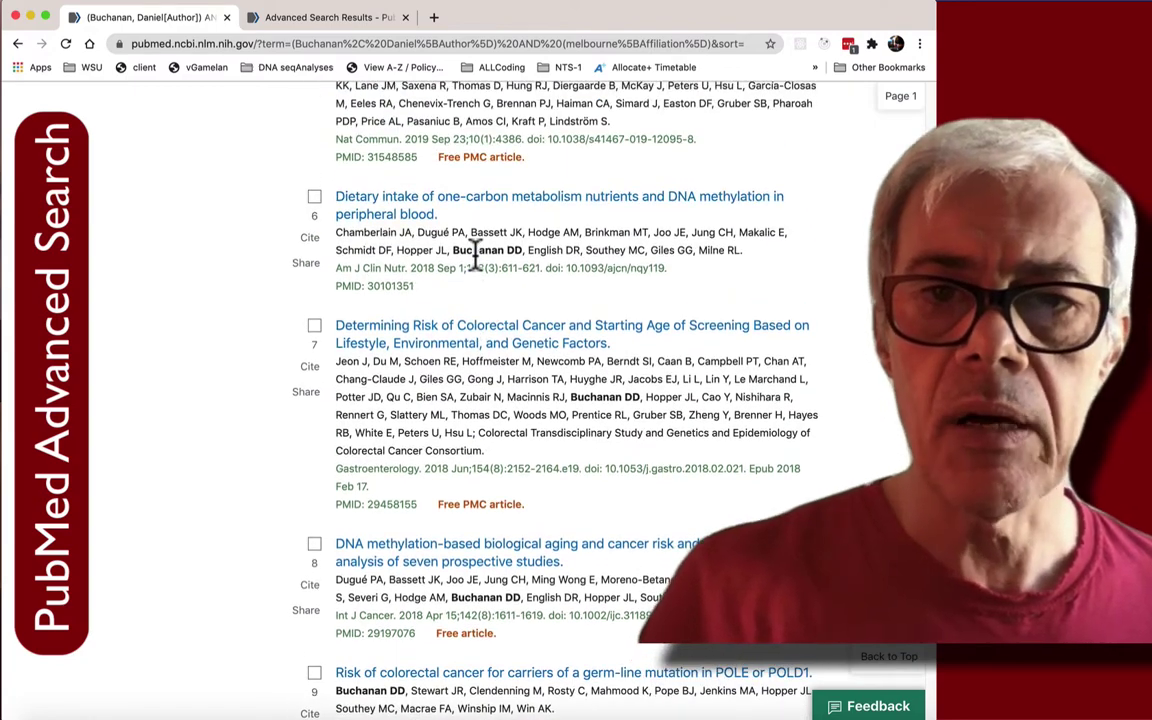
scroll(476, 255, down, 3)
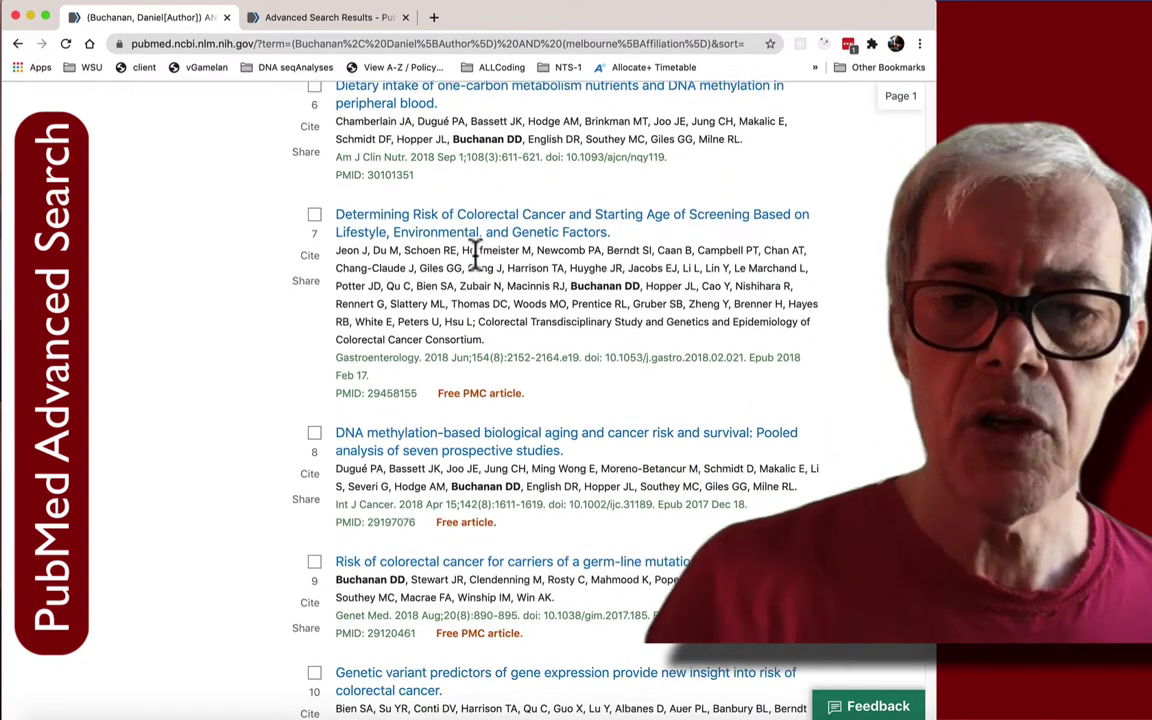
scroll(678, 348, up, 3)
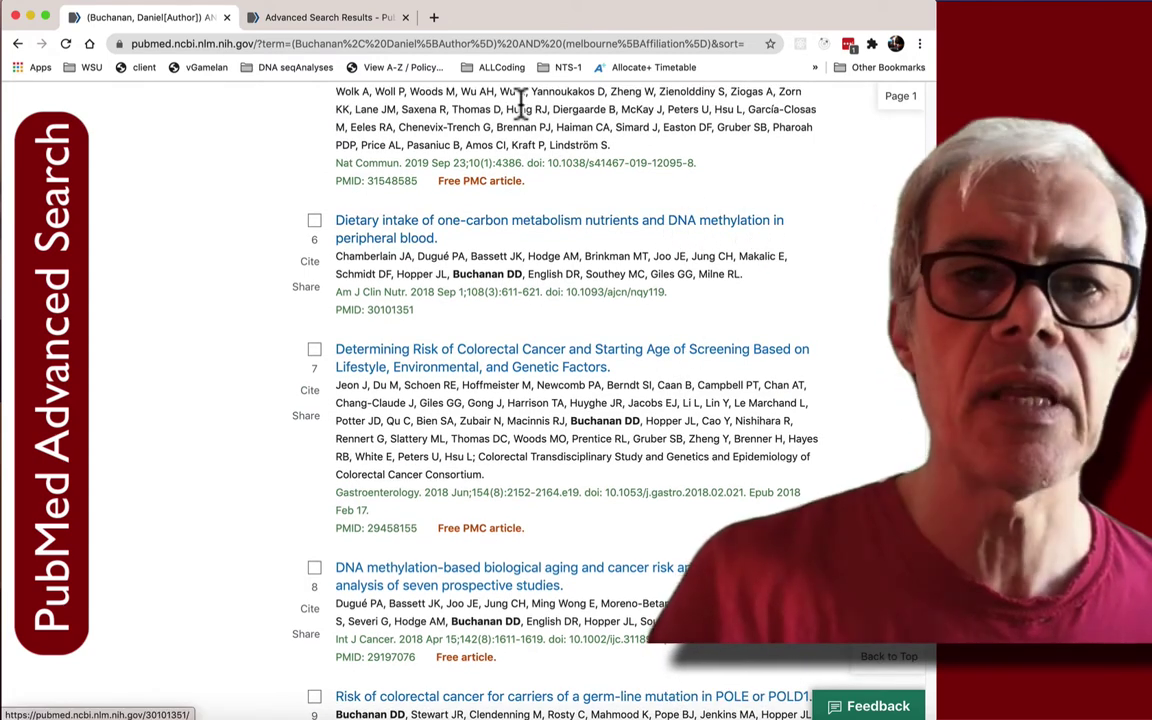
- Start a second query 'DNA methylation' in the Advanced Search query box
click(312, 22)
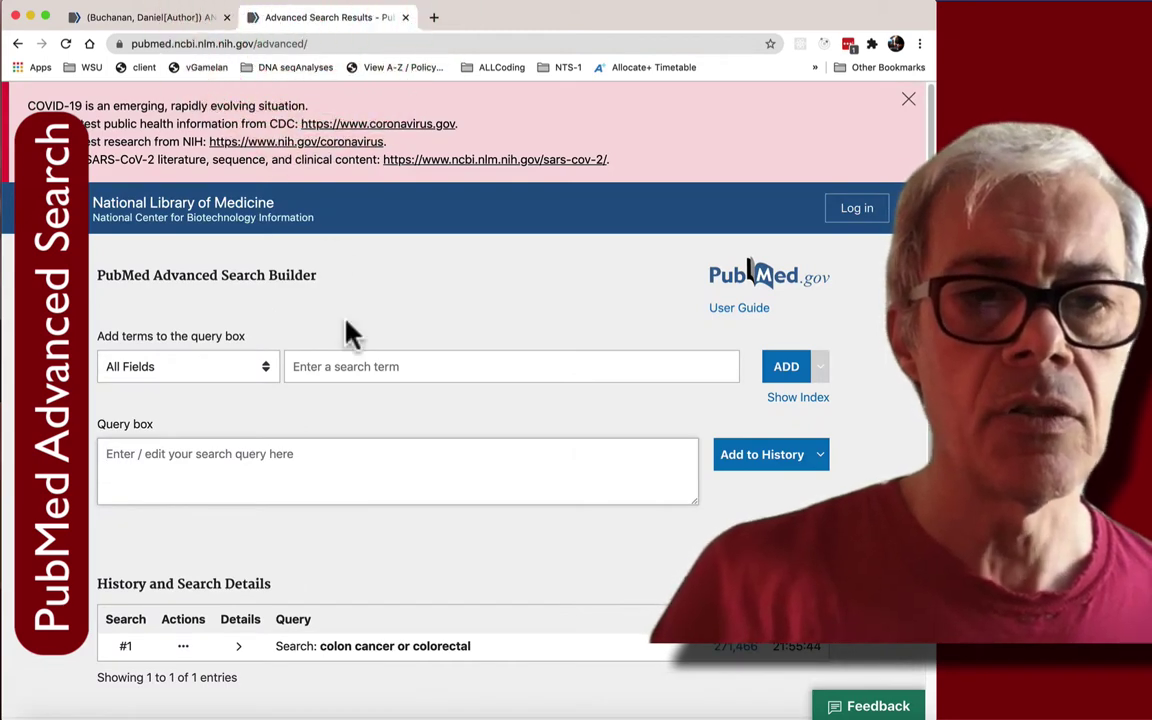
click(283, 454)
text(DNA me)
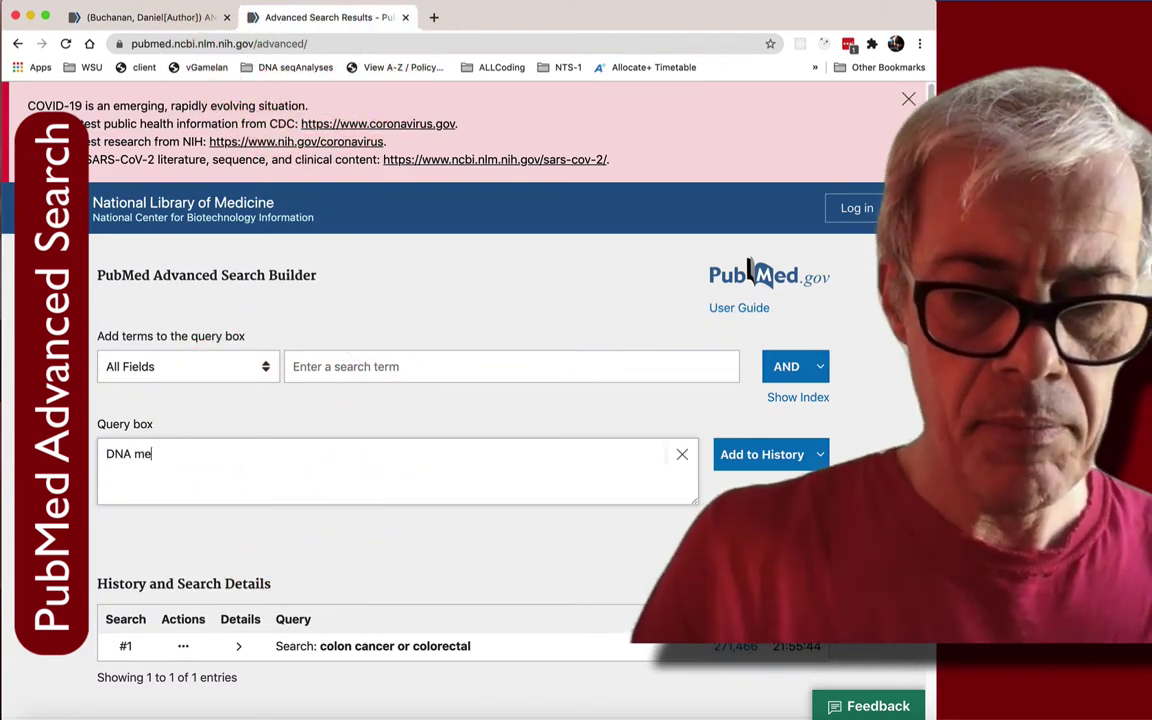
text(thylation or)
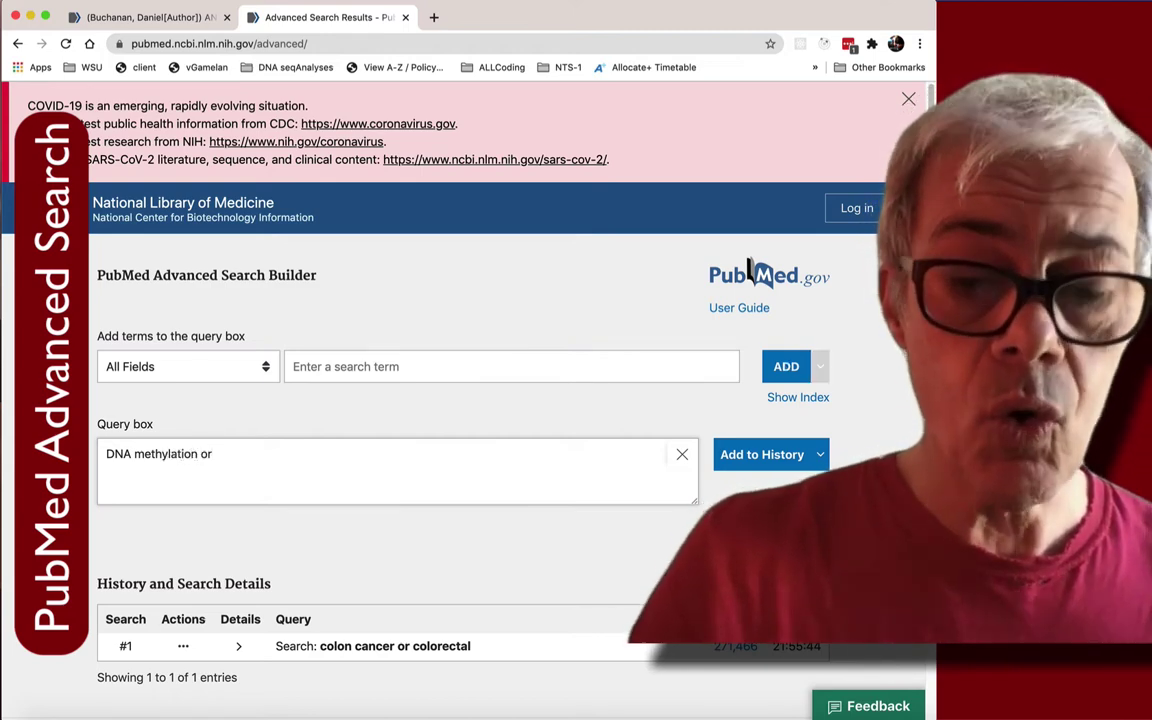
- Compare against the author search results, then return to the Advanced Search Builder
click(145, 17)
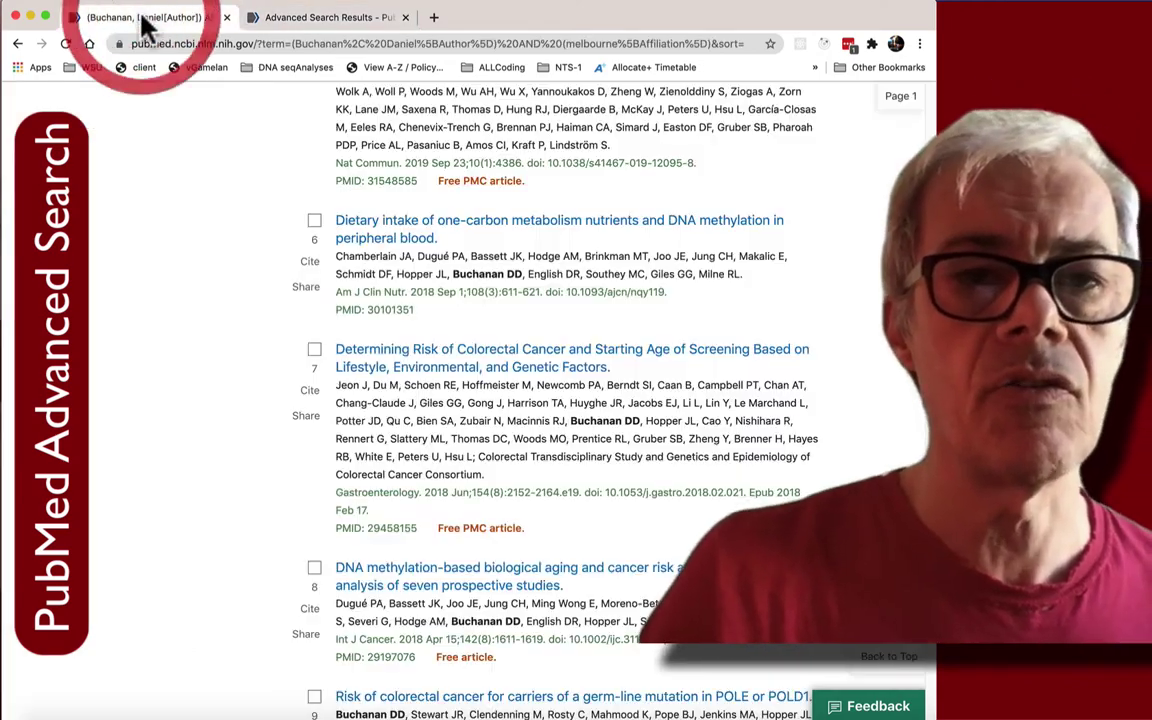
scroll(393, 270, up, 10)
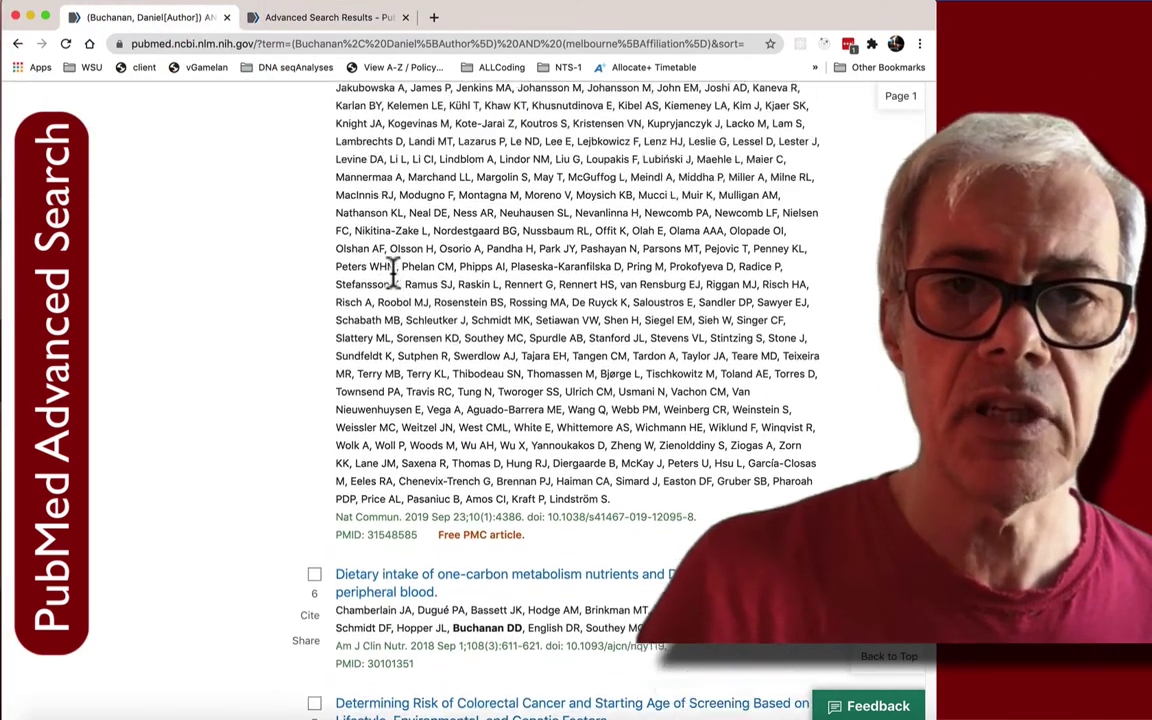
scroll(392, 270, up, 8)
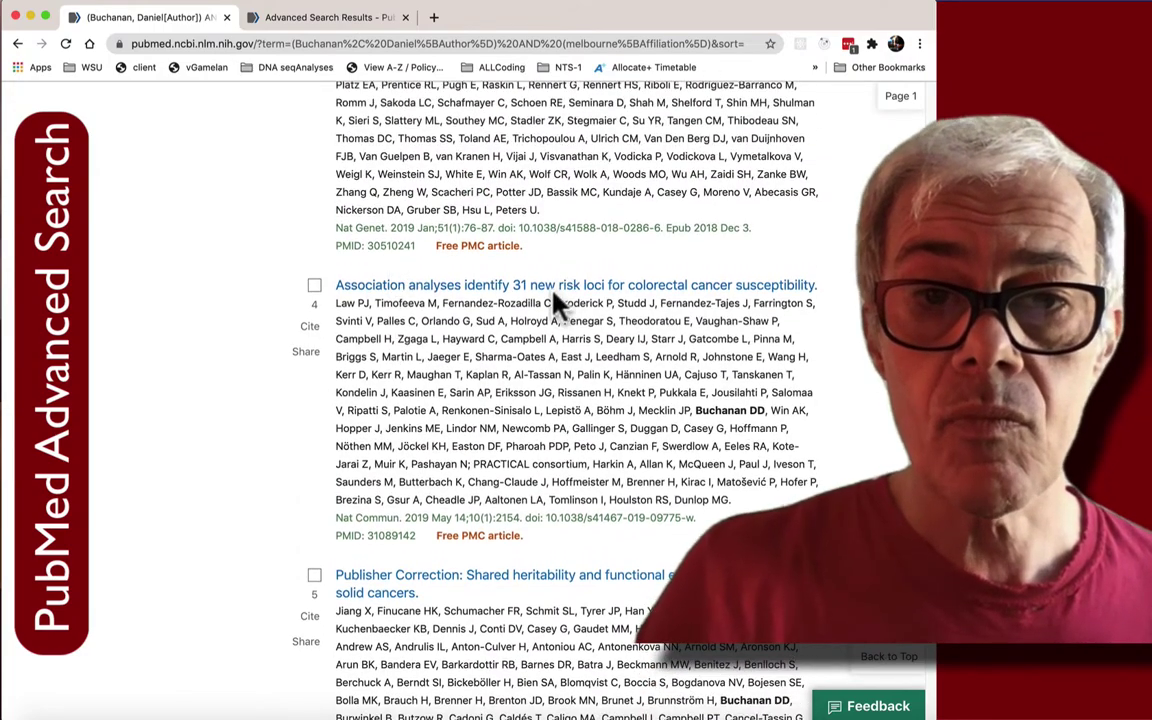
scroll(553, 268, up, 15)
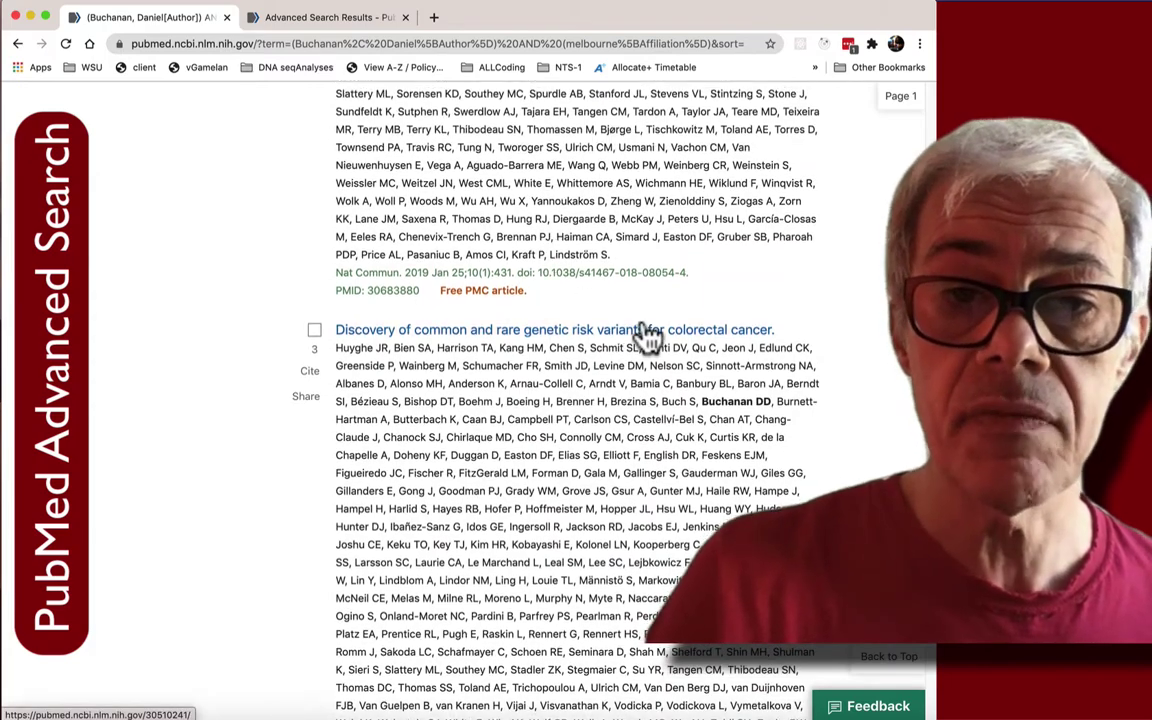
scroll(630, 340, up, 15)
scroll(643, 320, up, 2)
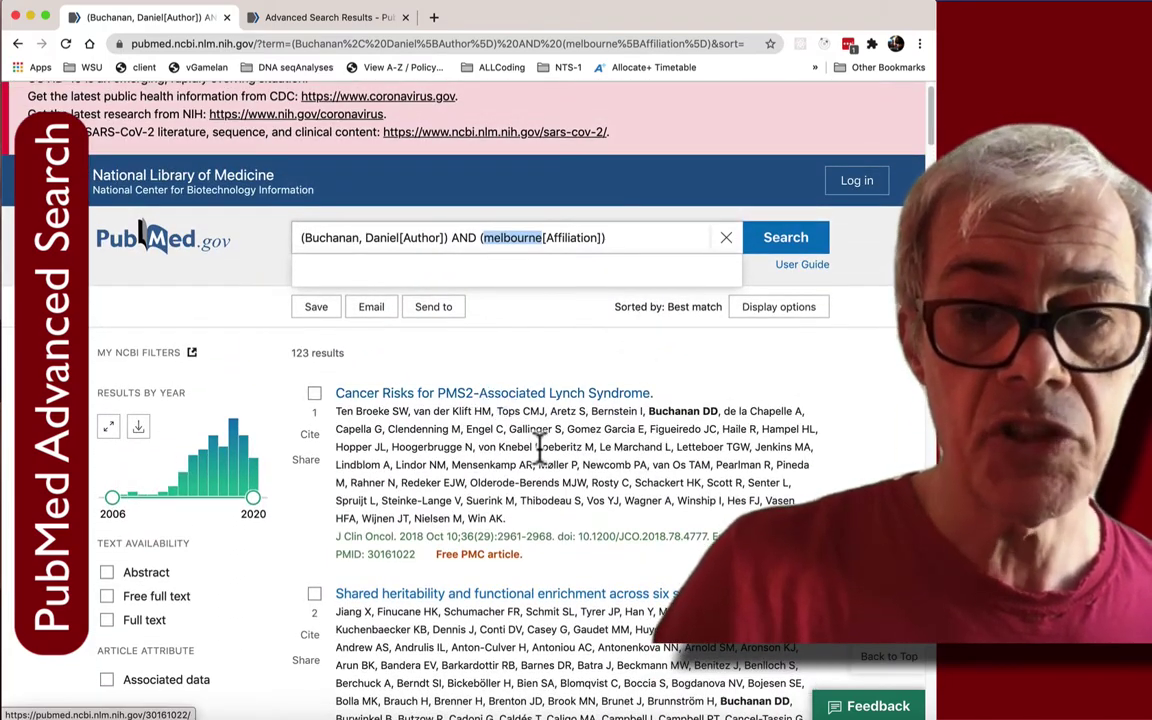
scroll(538, 445, down, 15)
scroll(538, 445, down, 12)
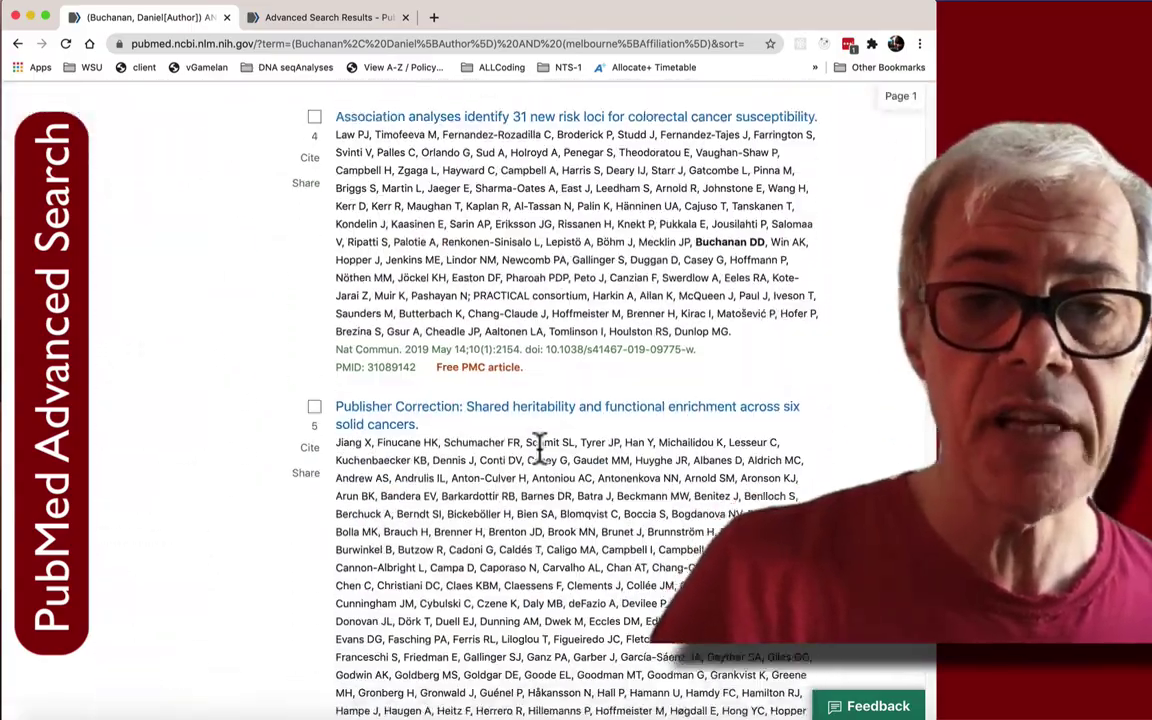
scroll(539, 452, down, 10)
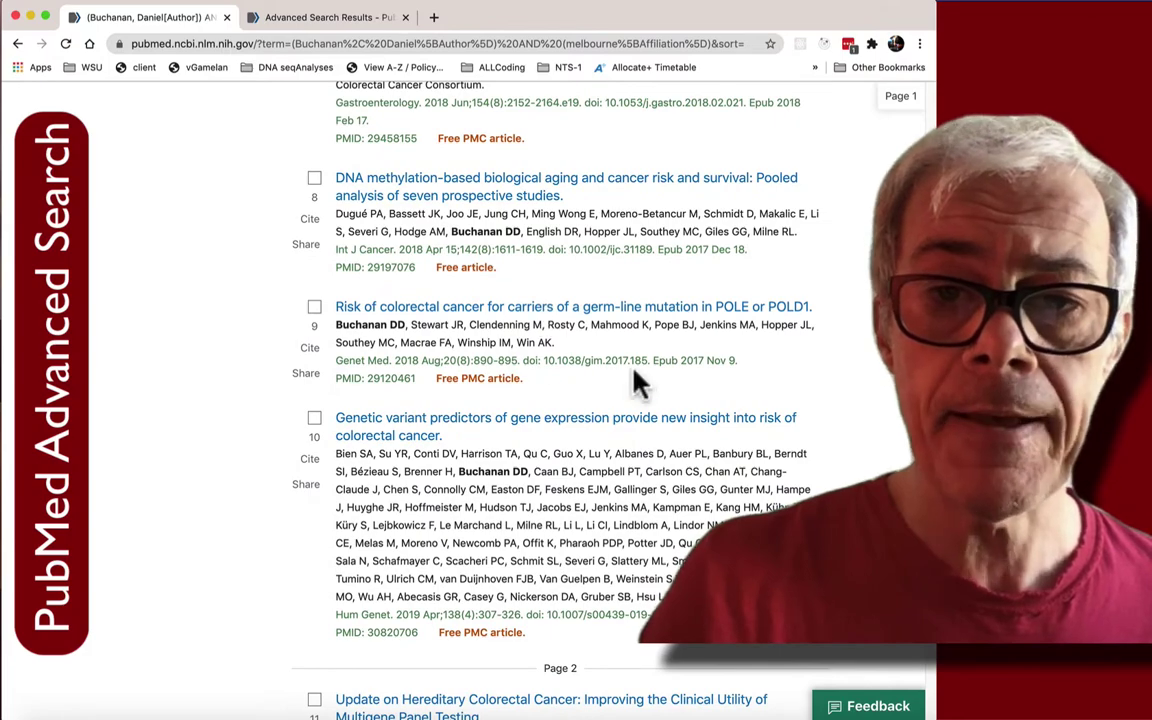
scroll(640, 383, down, 10)
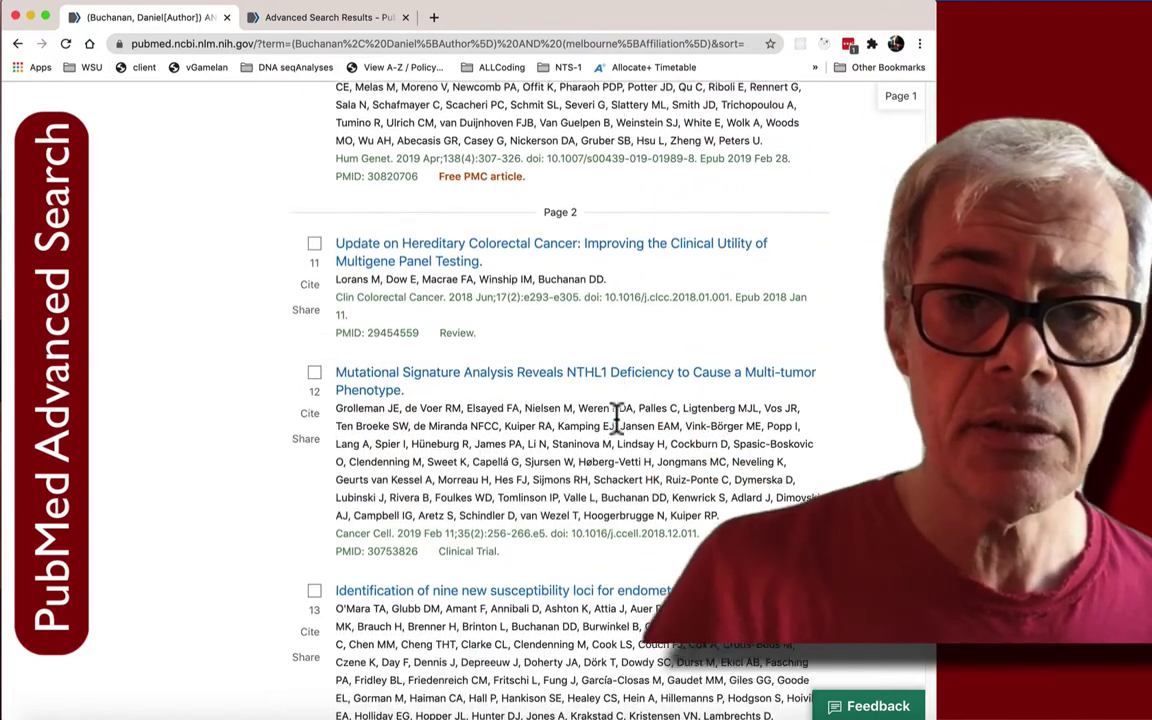
scroll(617, 415, down, 5)
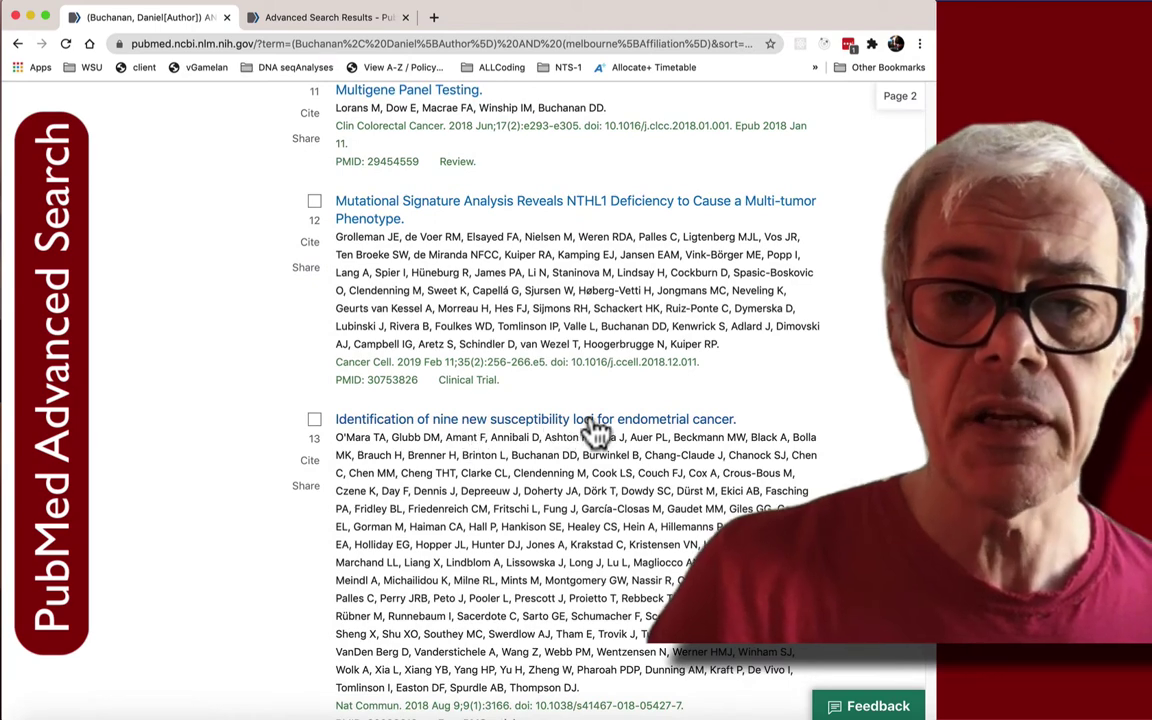
scroll(583, 410, up, 15)
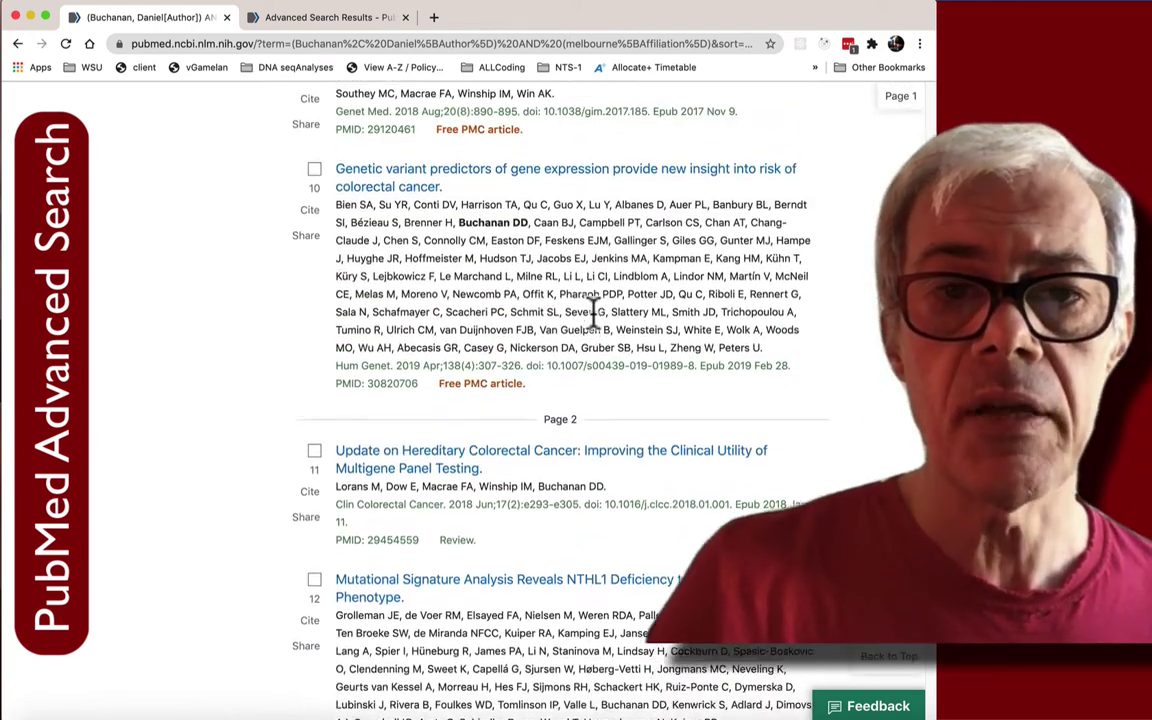
click(305, 20)
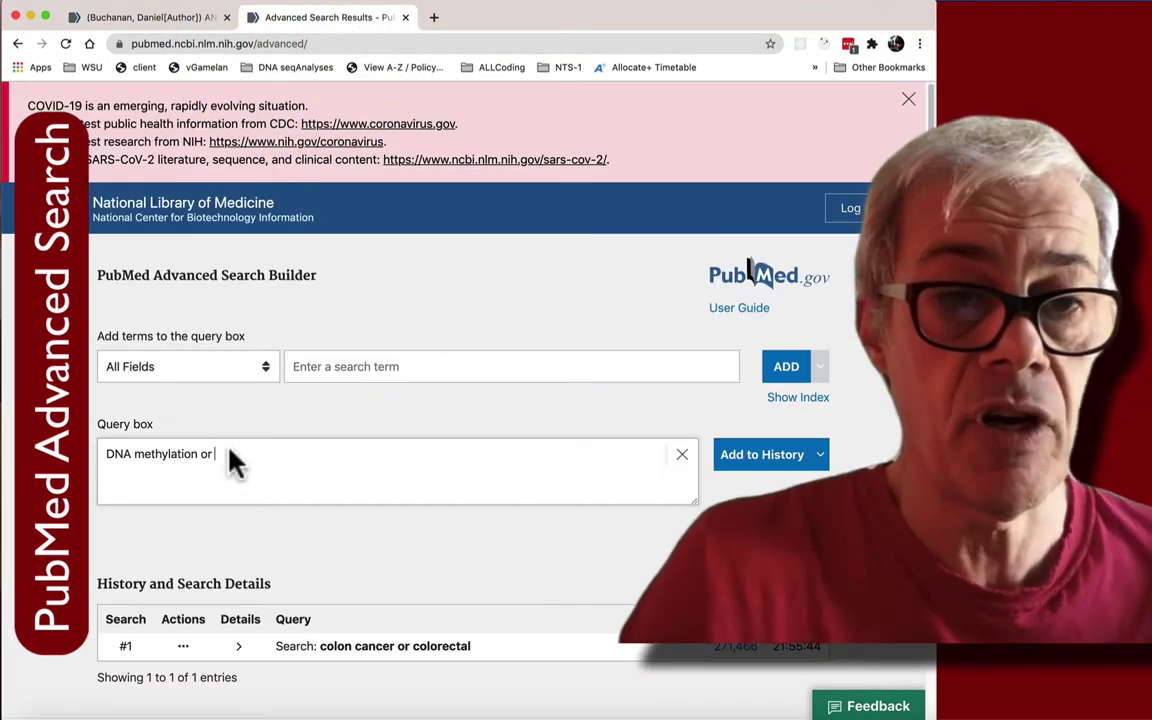
- Complete the query as 'DNA methylation or loci' and add it to history as #2
click(272, 456)
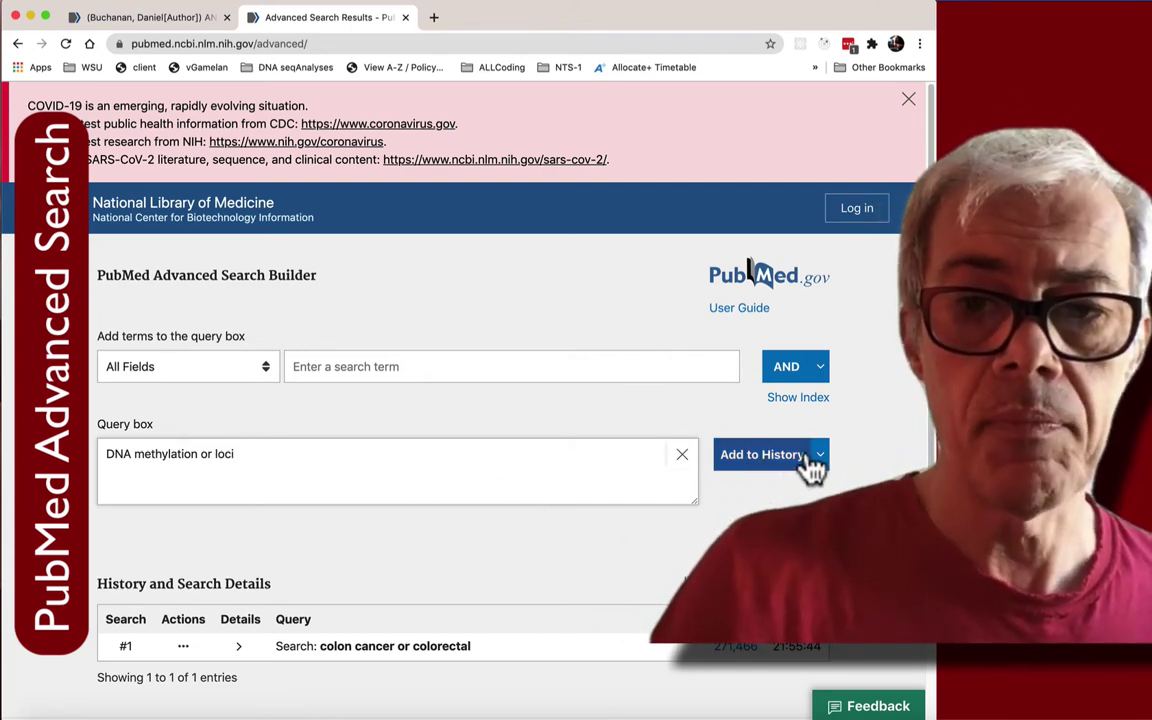
click(821, 458)
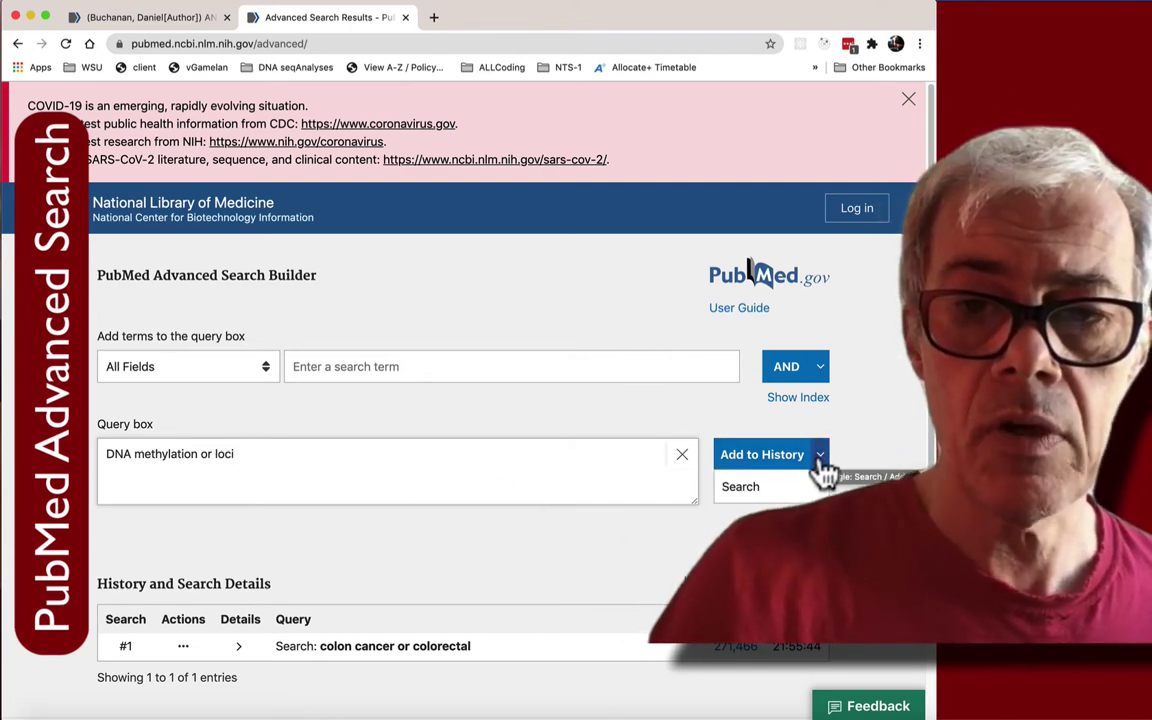
click(820, 462)
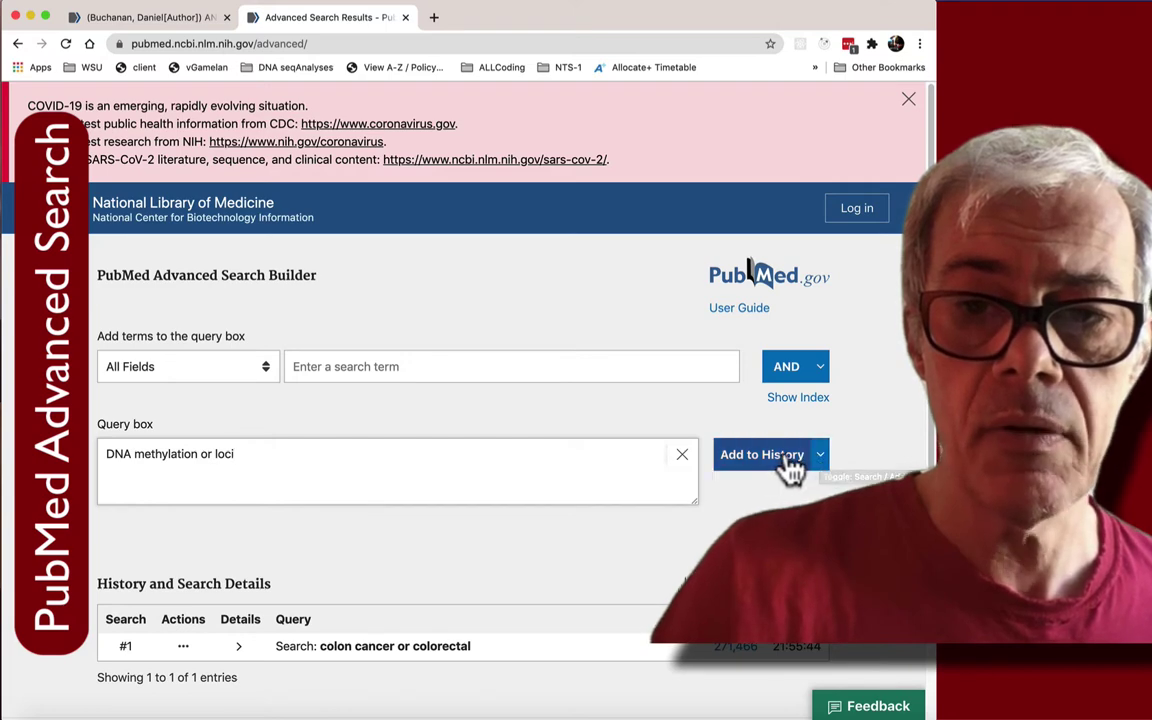
click(790, 463)
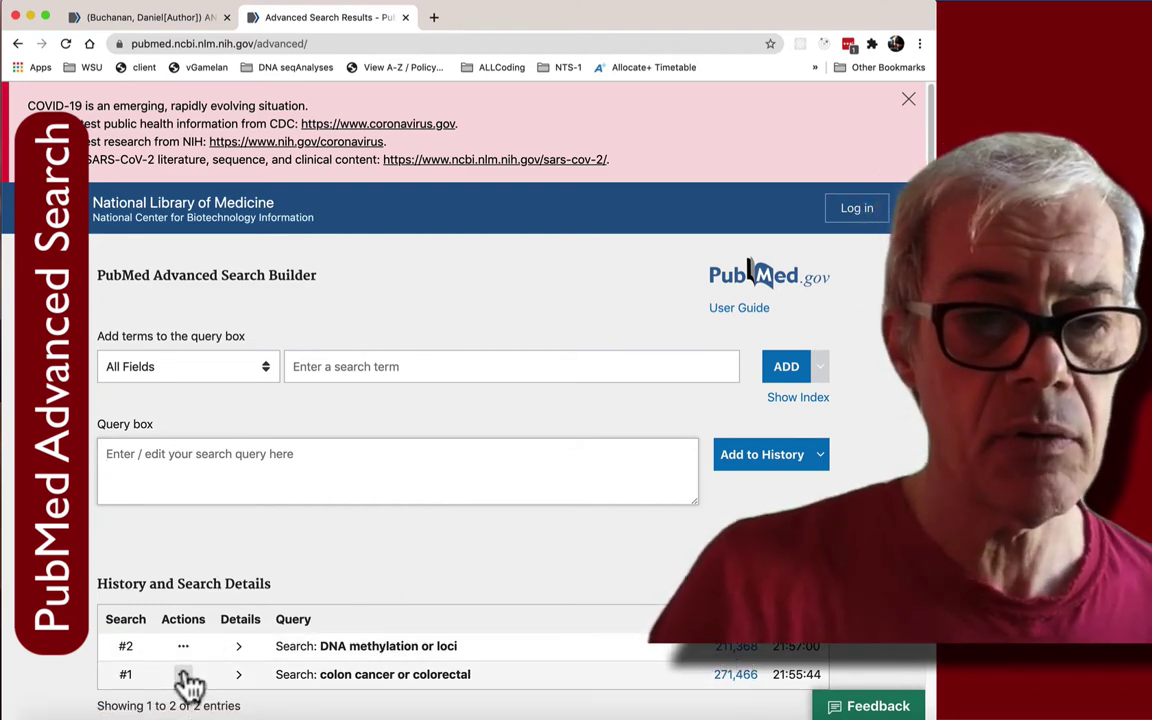
- Combine #1 AND #2 and run the search, yielding 5,947 results
click(184, 677)
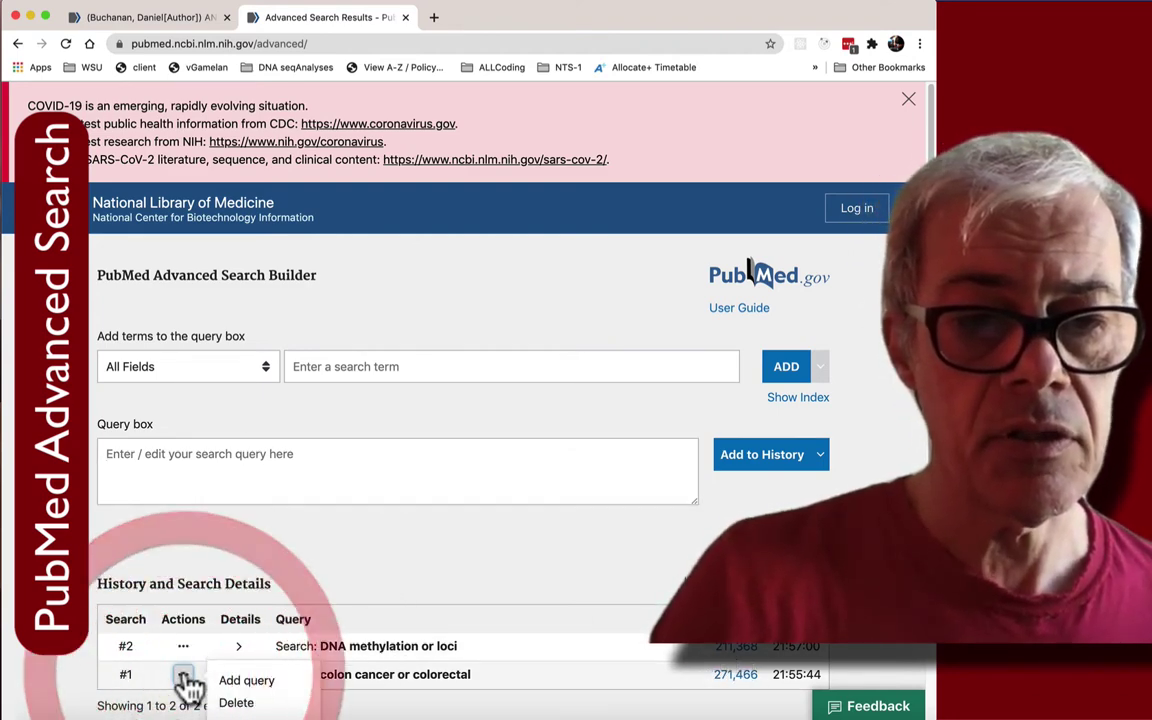
click(246, 684)
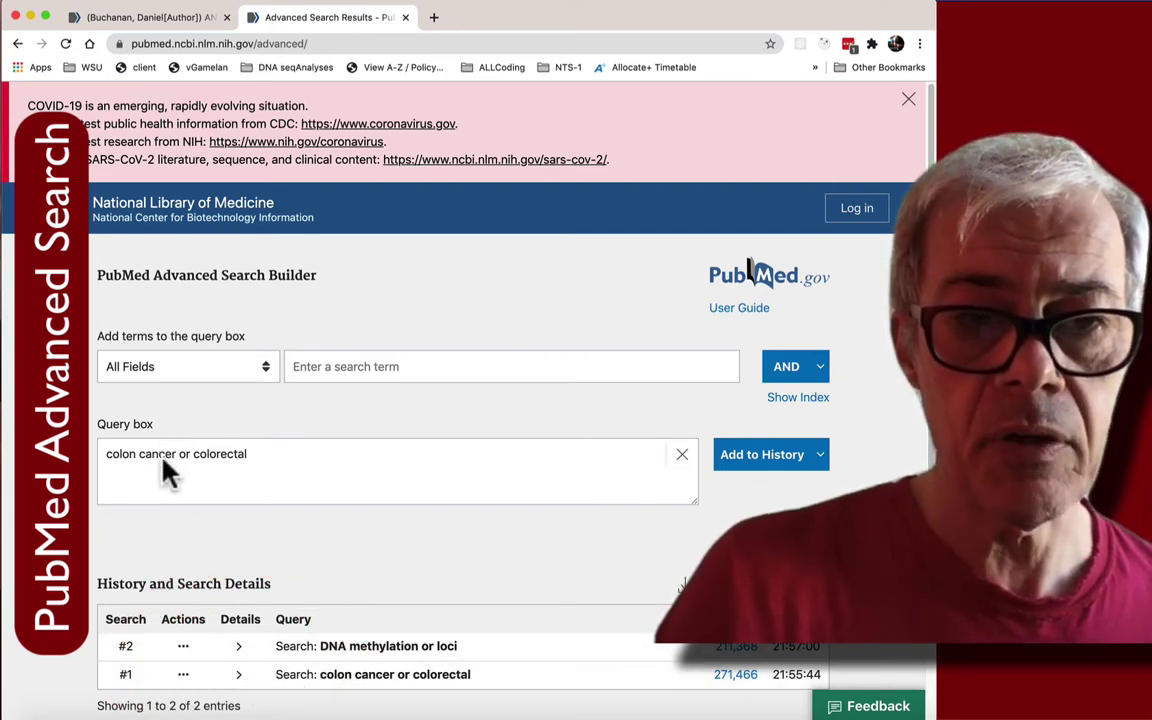
click(183, 647)
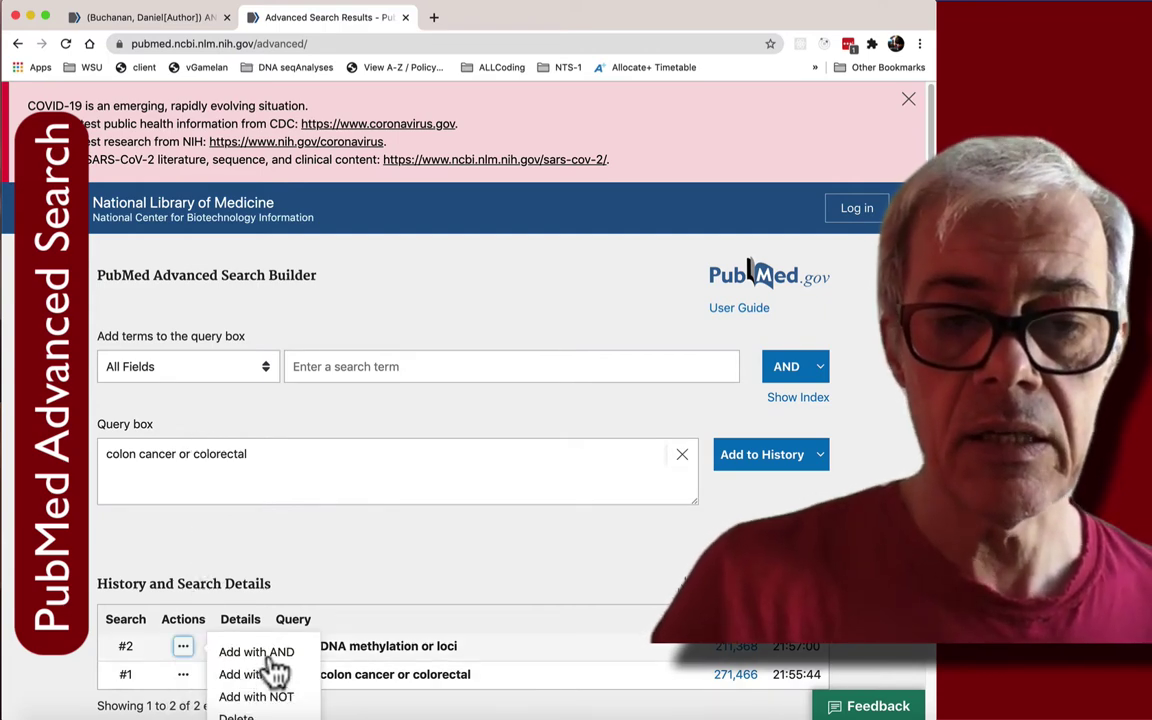
click(258, 653)
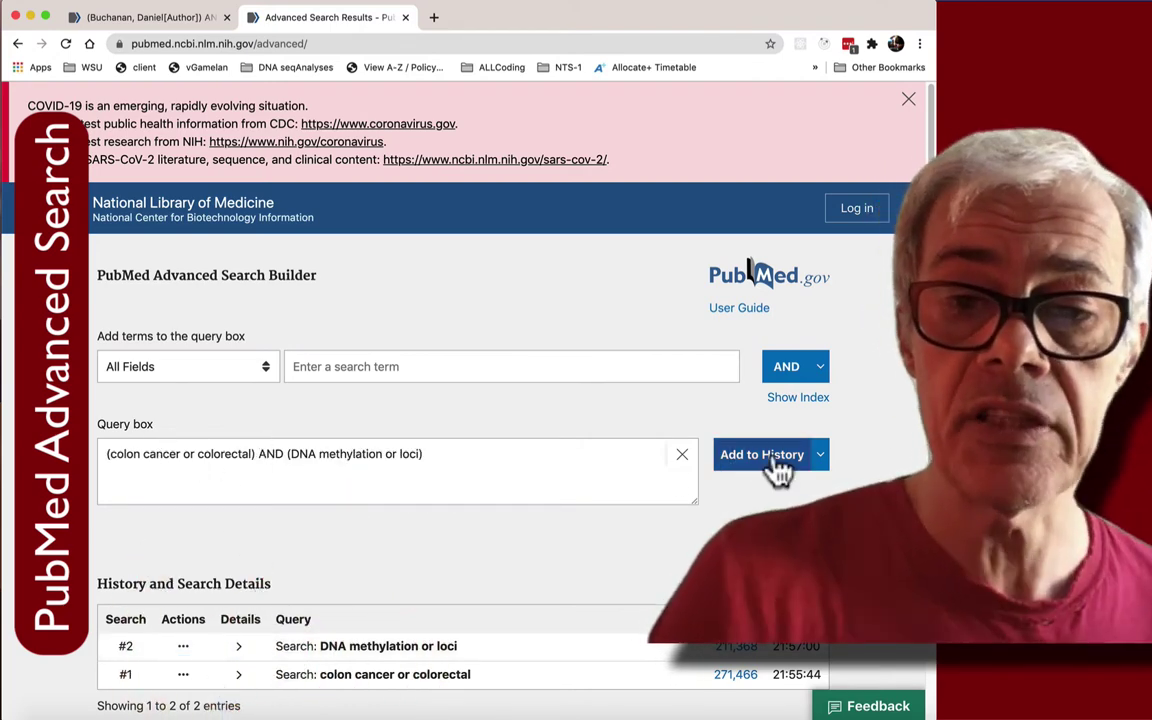
click(822, 463)
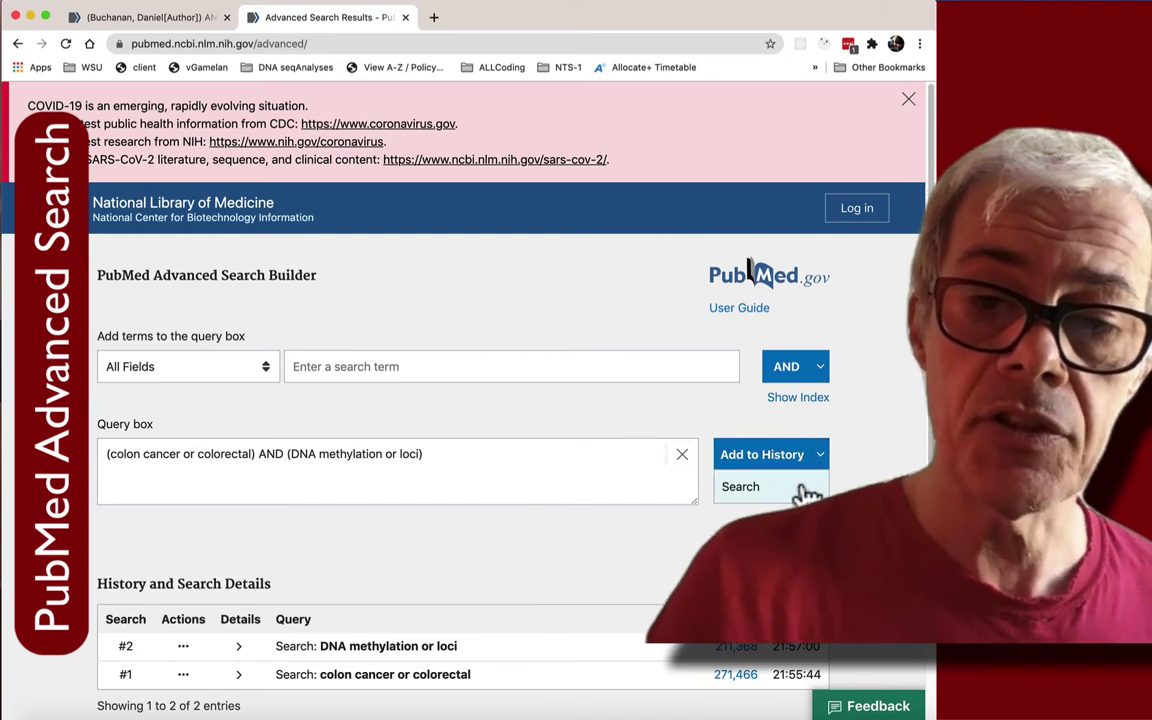
click(760, 490)
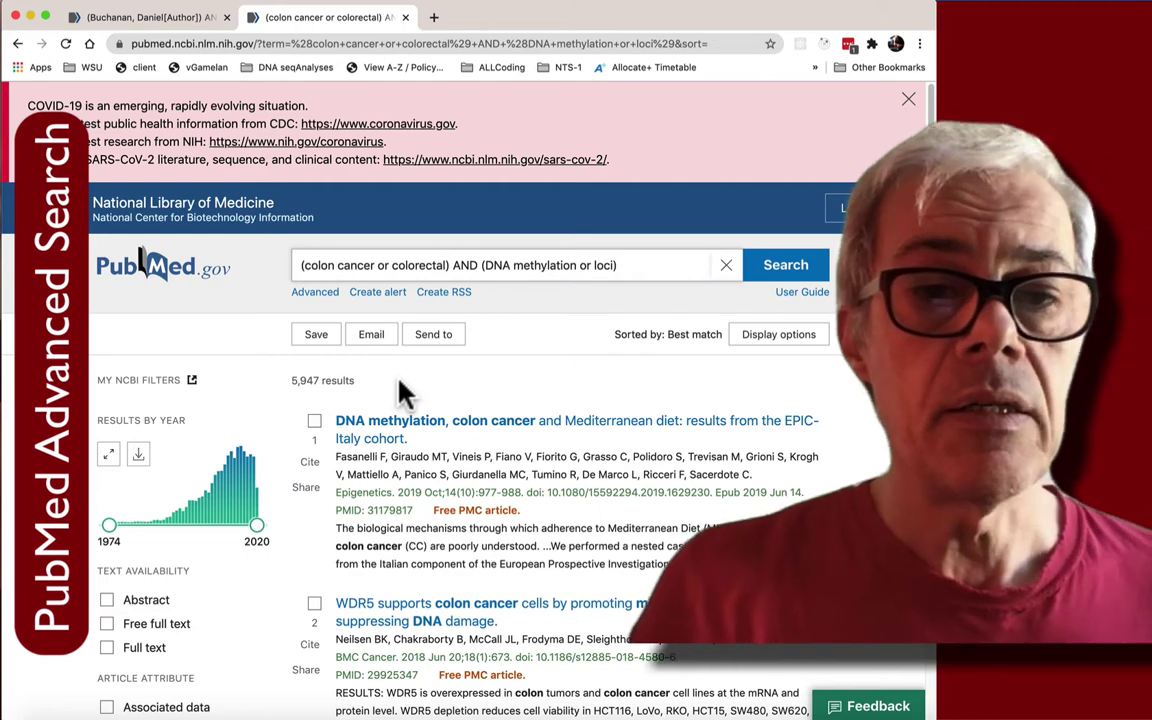
- Limit the combined results to publications from the last 5 years
scroll(405, 393, down, 2)
scroll(403, 393, down, 3)
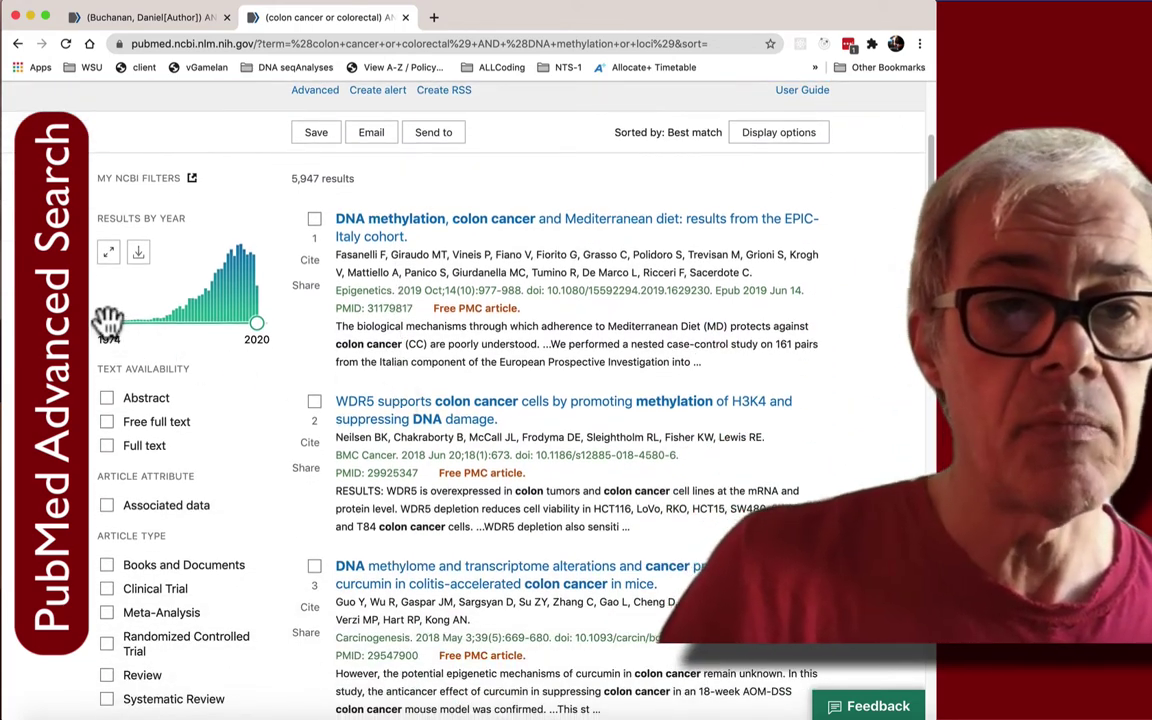
drag(108, 326, 228, 326)
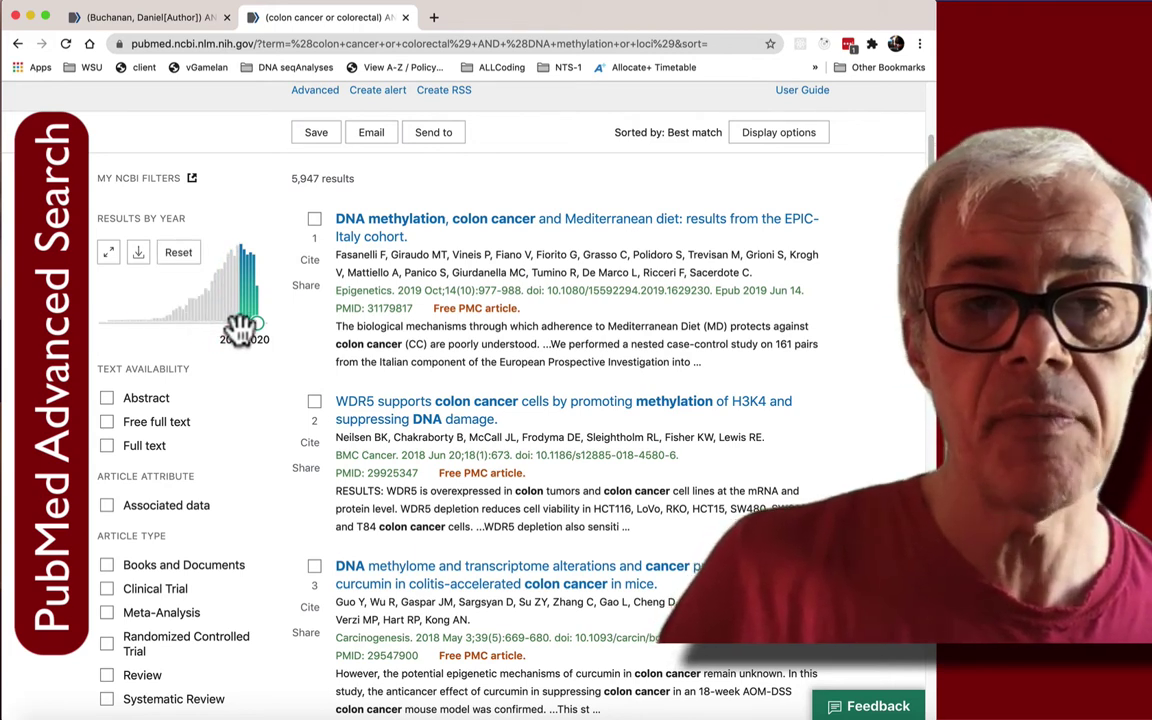
drag(240, 326, 244, 327)
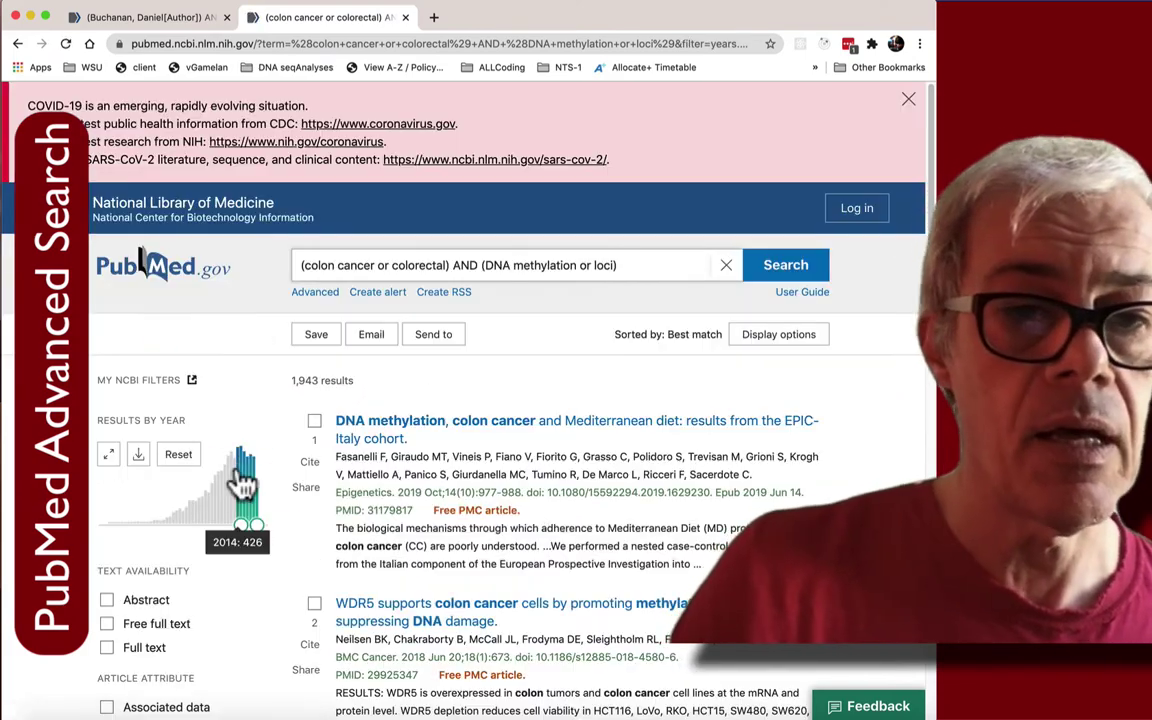
scroll(242, 483, down, 6)
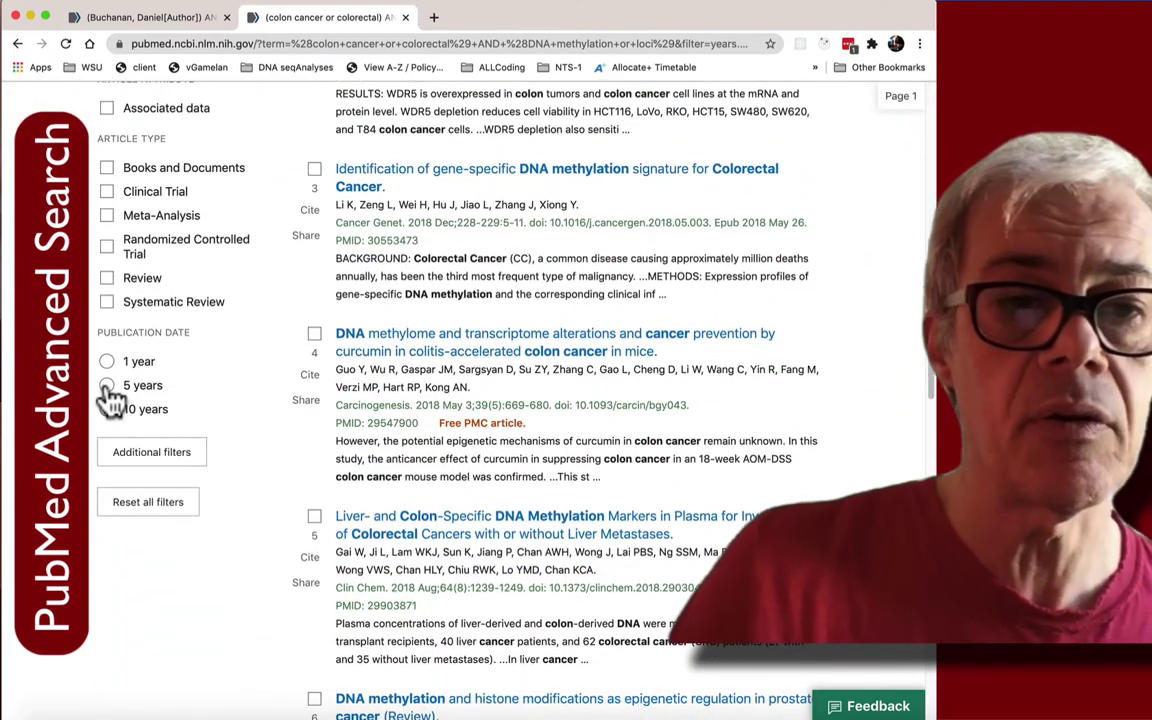
click(107, 387)
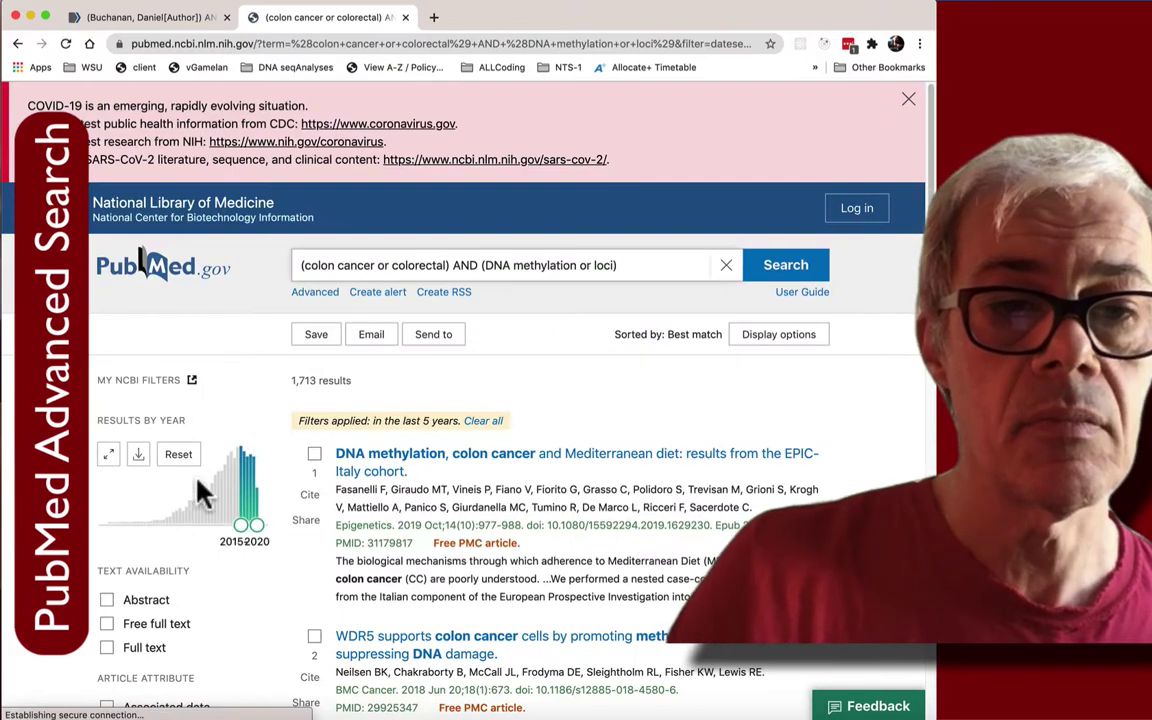
- Add the Full text filter, narrowing the results to 1,696
scroll(270, 608, down, 4)
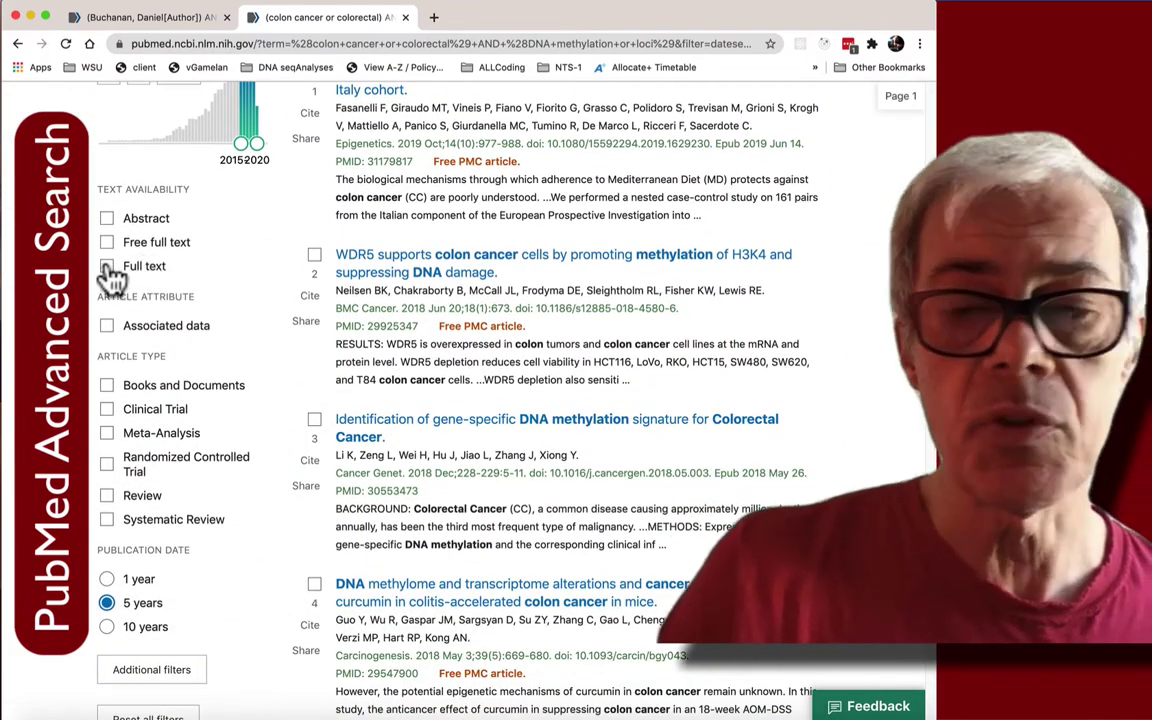
click(107, 267)
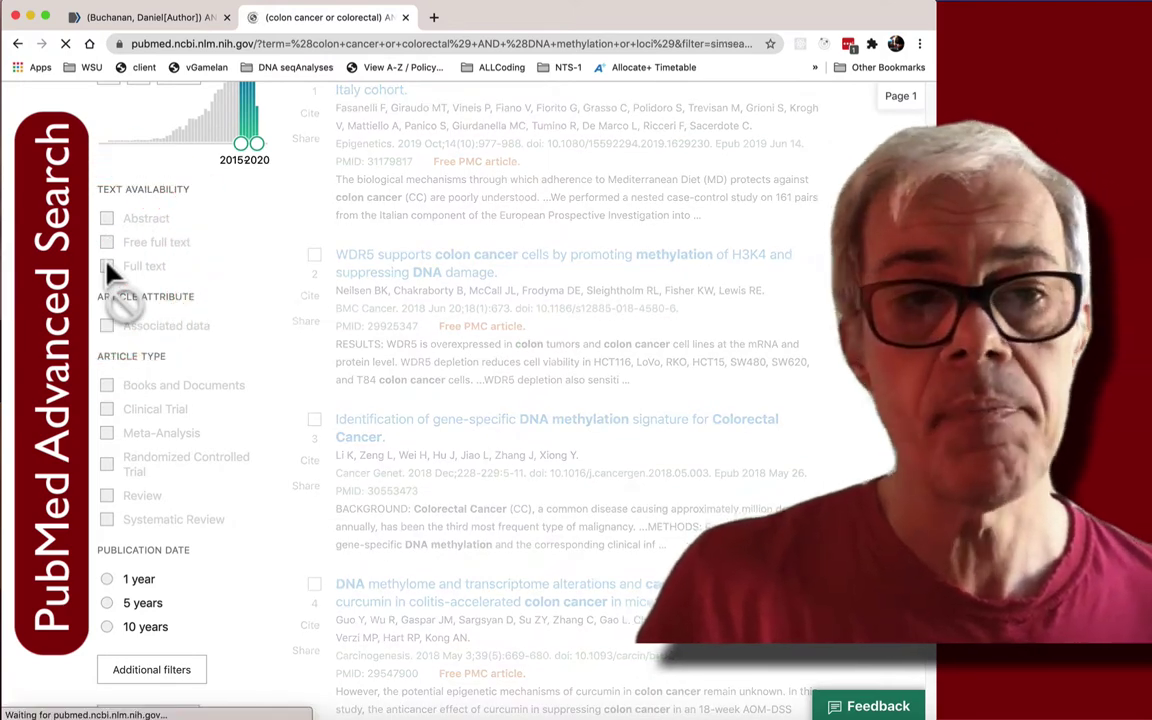
scroll(97, 372, down, 3)
scroll(412, 400, down, 2)
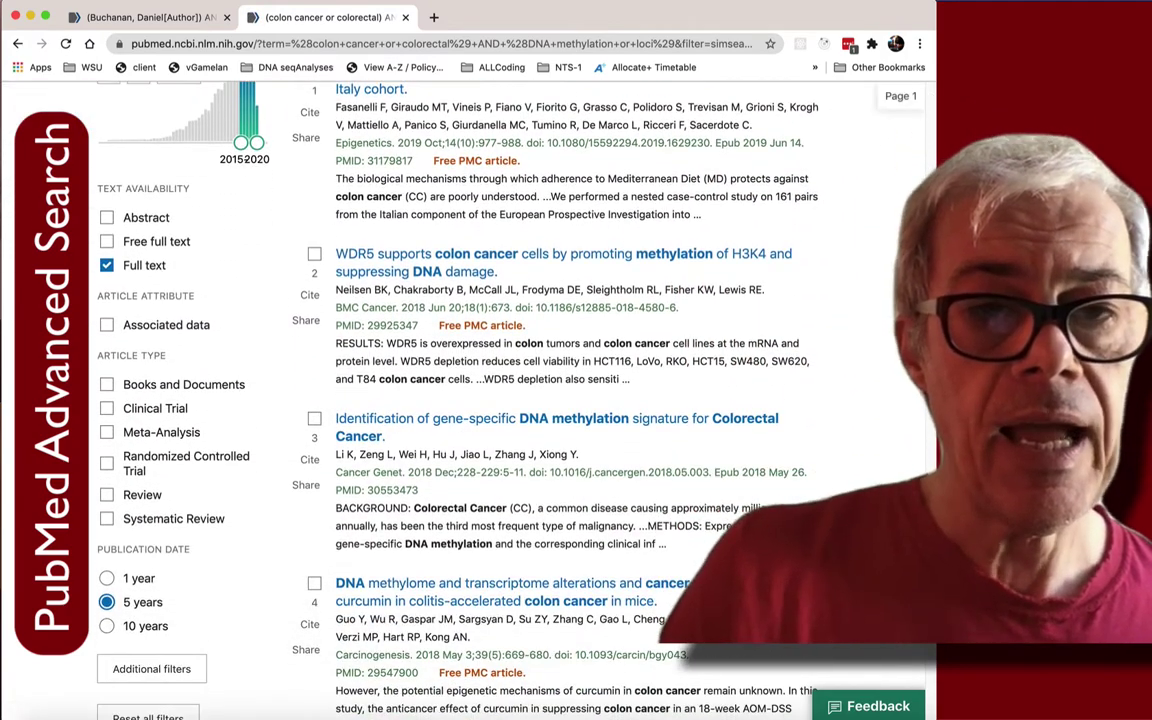
scroll(160, 88, up, 3)
scroll(160, 88, down, 1)
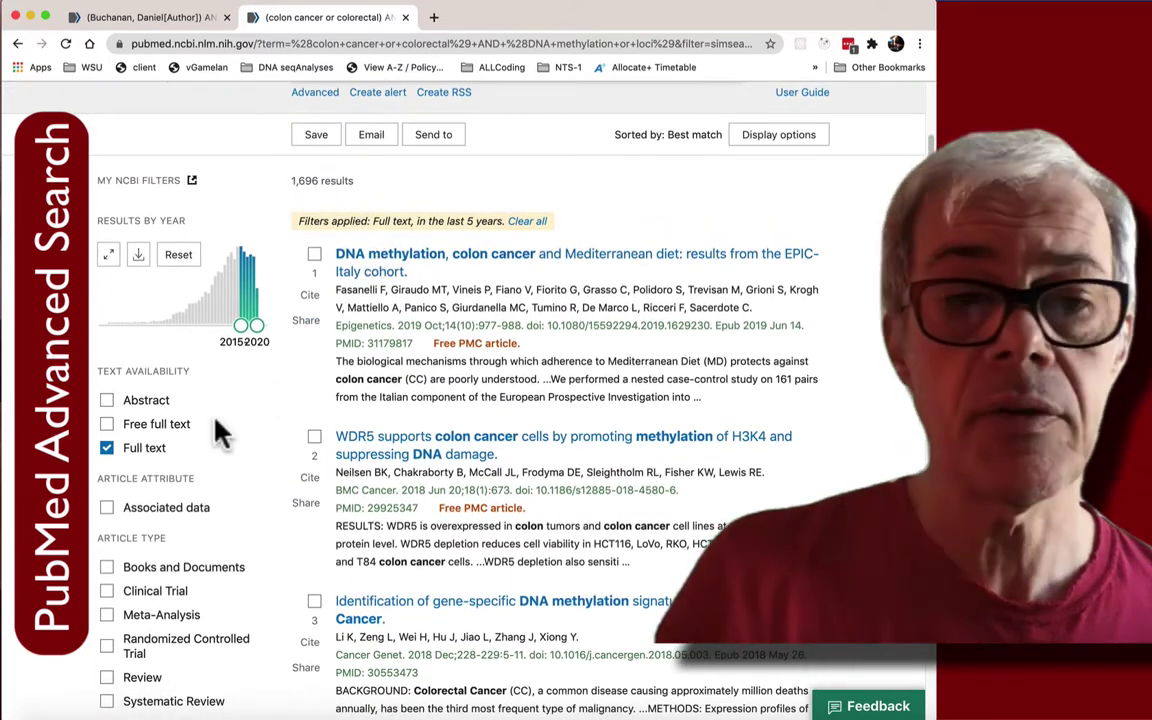
scroll(210, 450, down, 3)
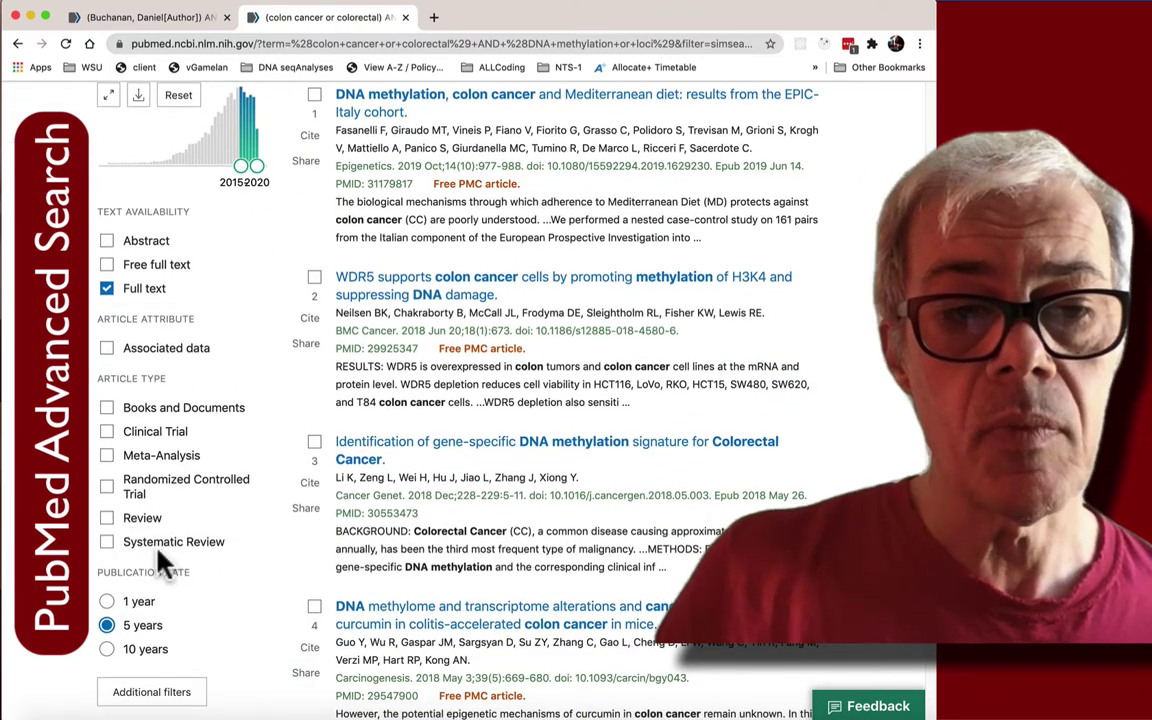
- Apply the Systematic Review article-type filter, cutting results to 29
click(107, 543)
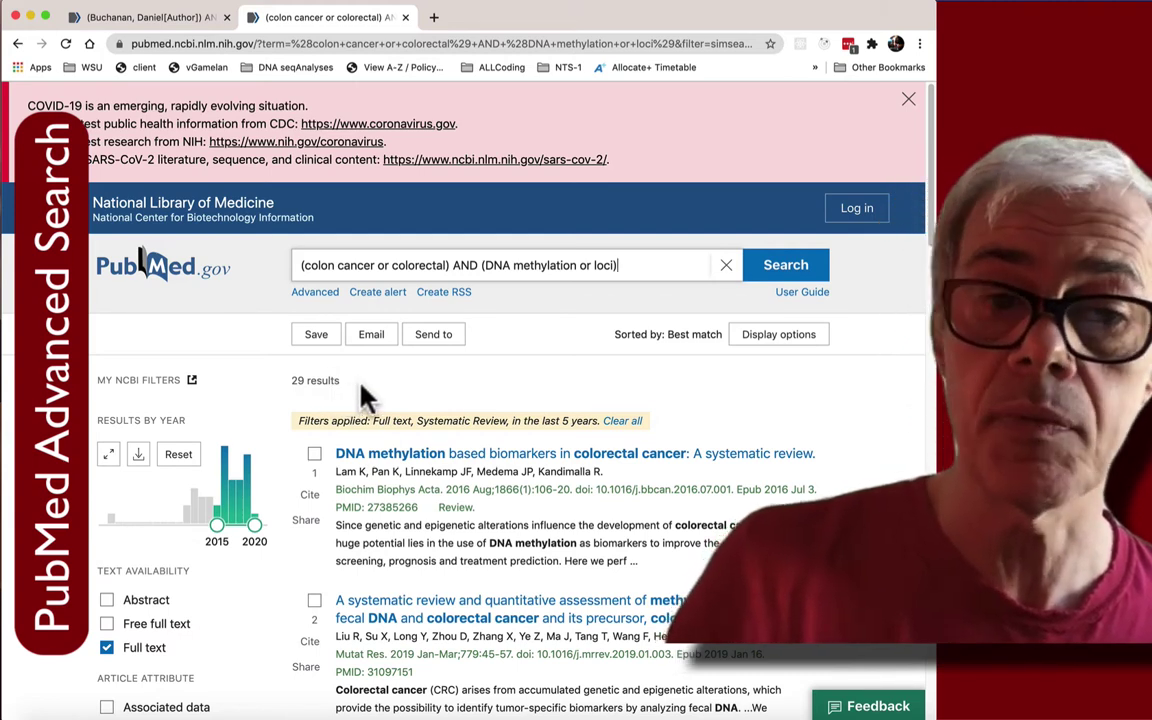
scroll(435, 541, down, 3)
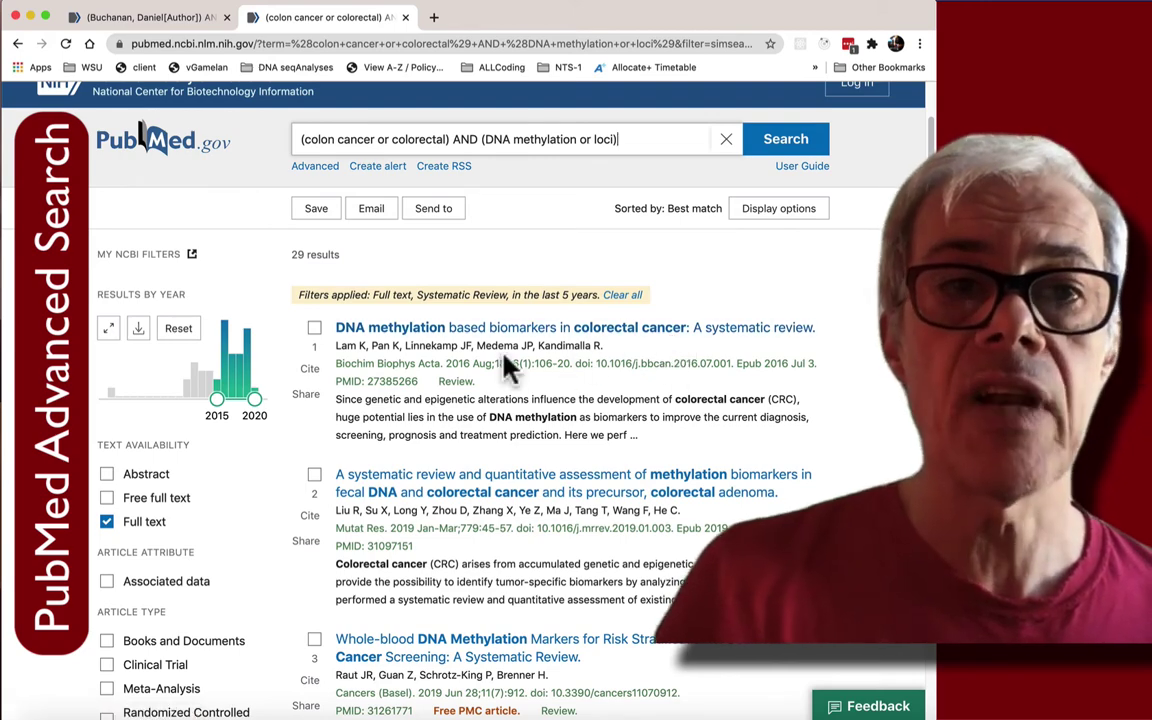
- Glance over the earlier author search results for comparison
click(150, 18)
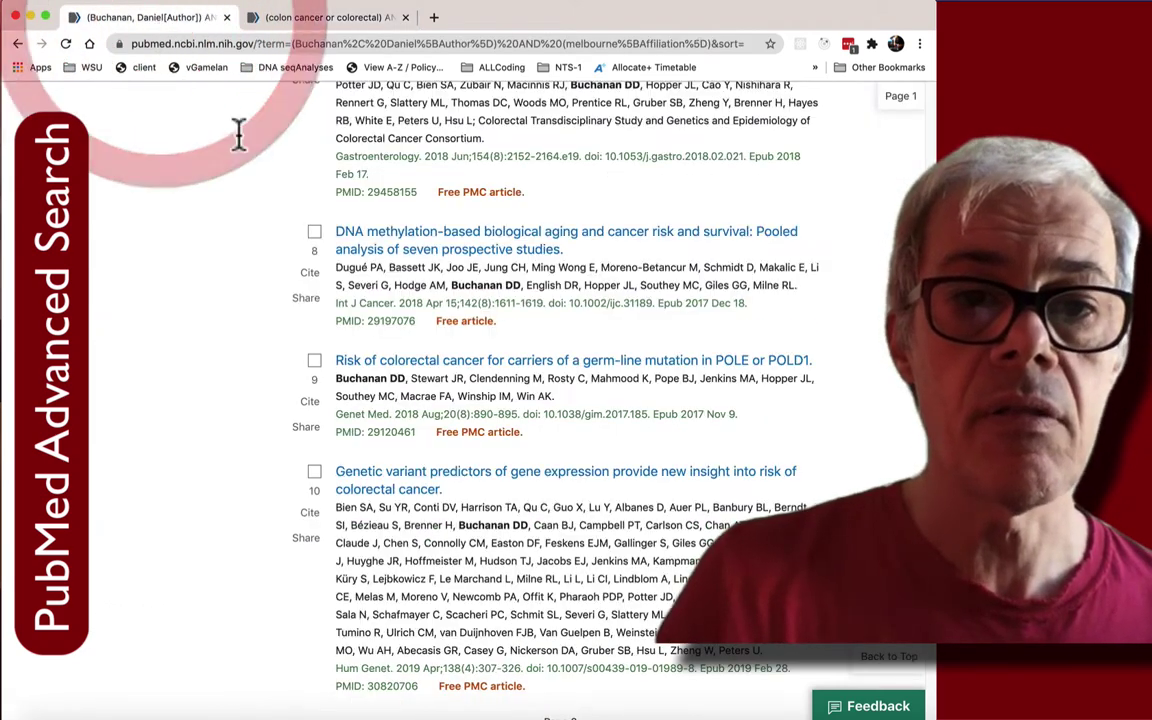
scroll(520, 325, up, 3)
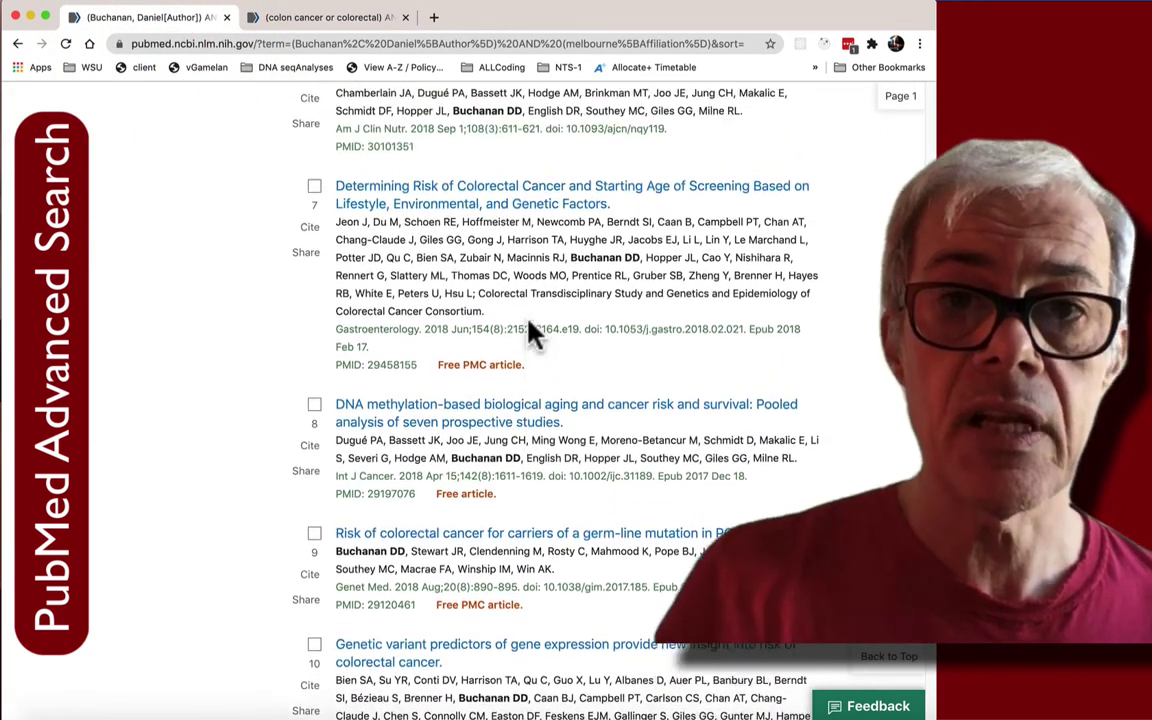
scroll(529, 318, up, 3)
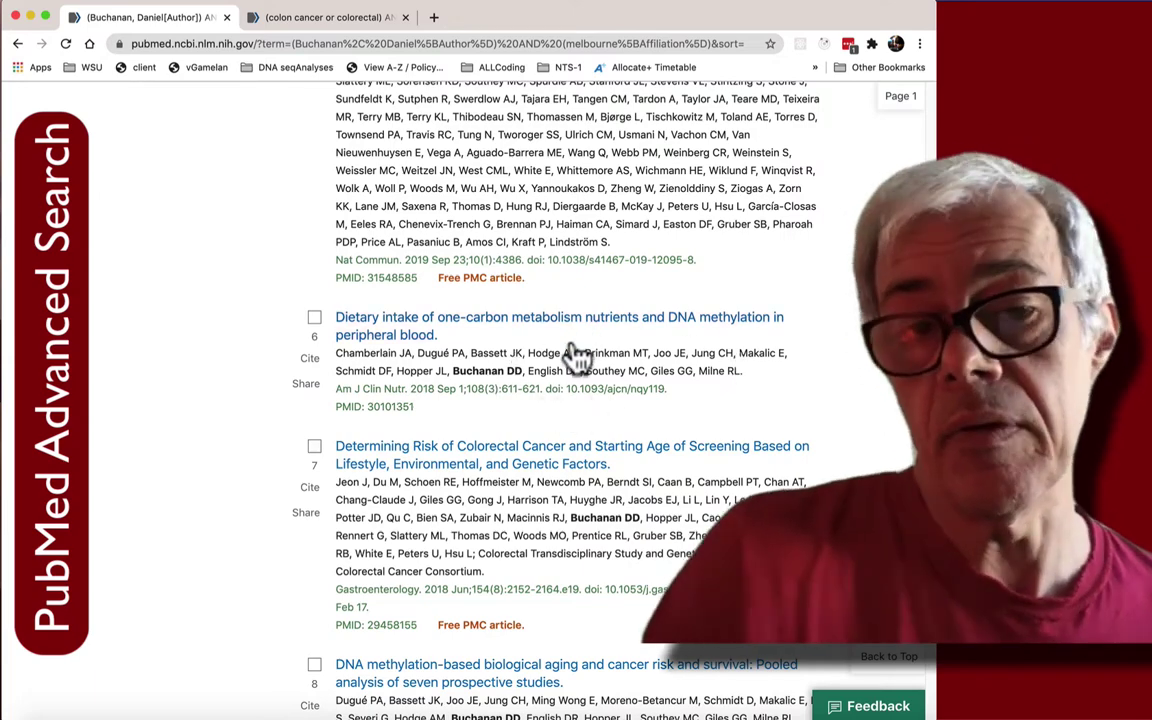
scroll(571, 363, down, 7)
scroll(560, 355, down, 5)
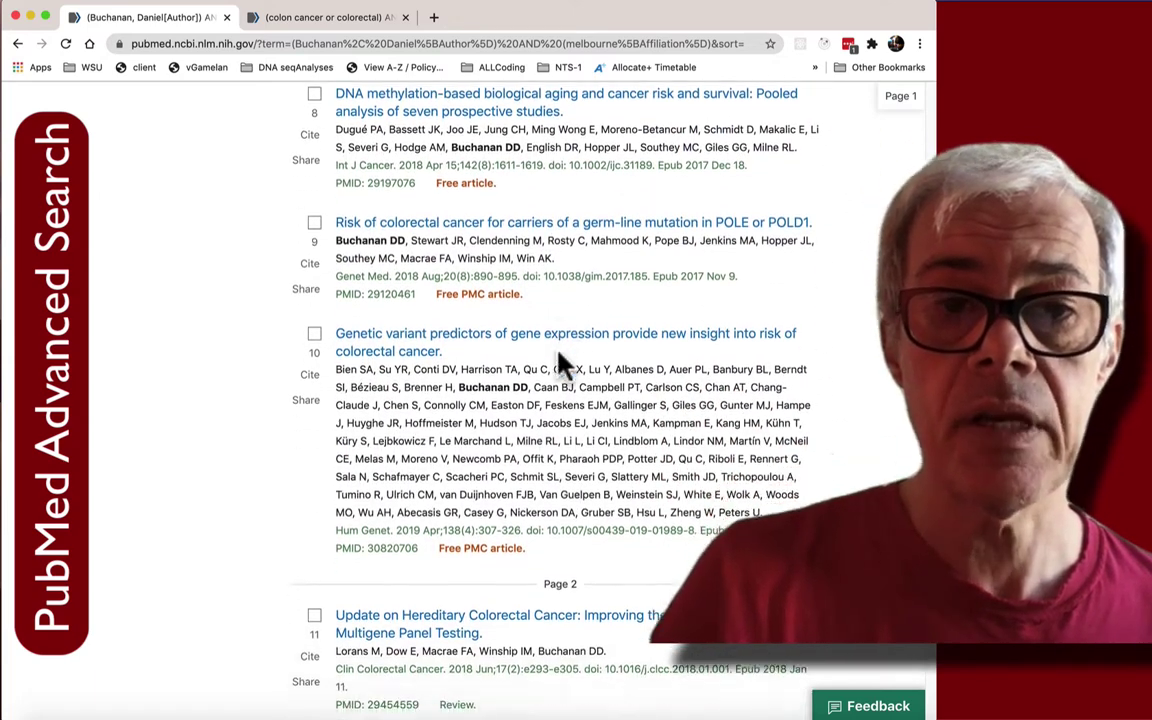
- Scroll through the first page of the 29 filtered systematic reviews
click(334, 20)
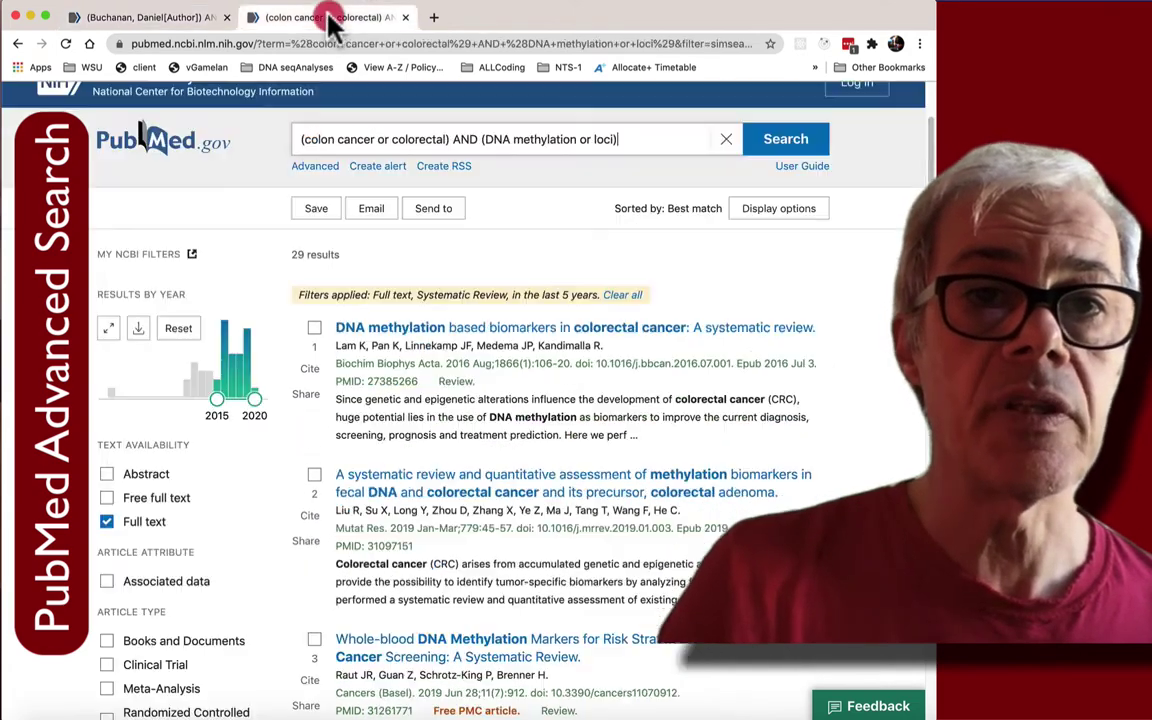
scroll(463, 338, down, 3)
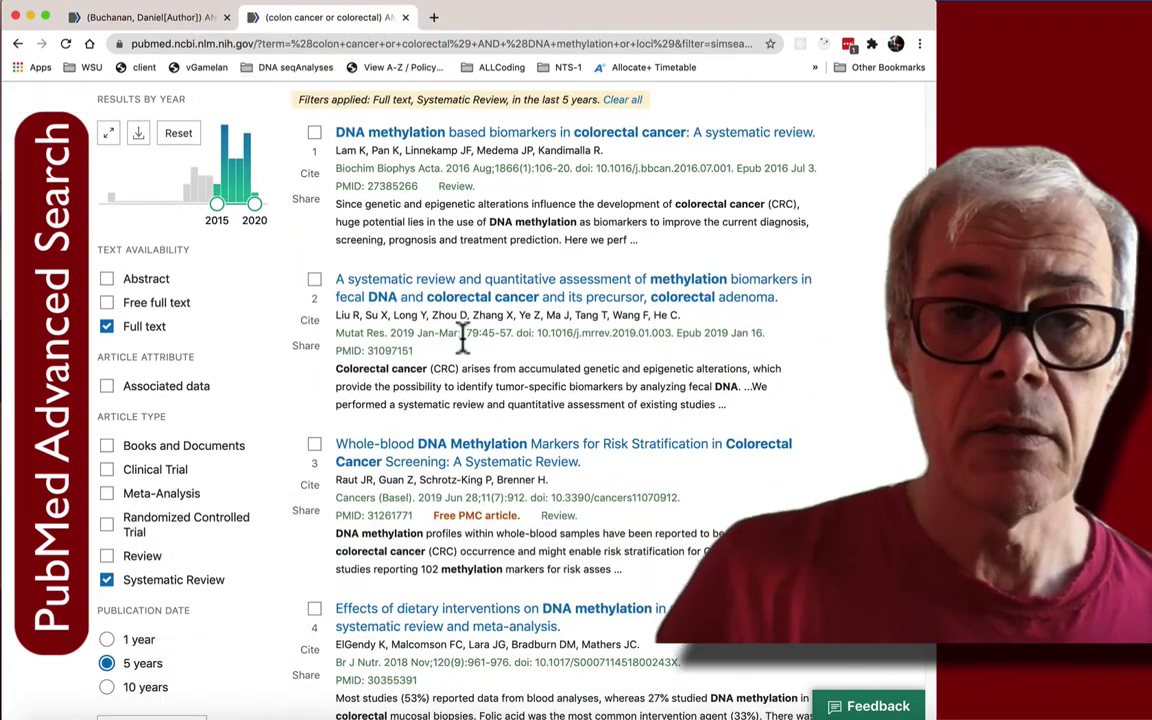
scroll(512, 452, down, 4)
scroll(520, 548, down, 6)
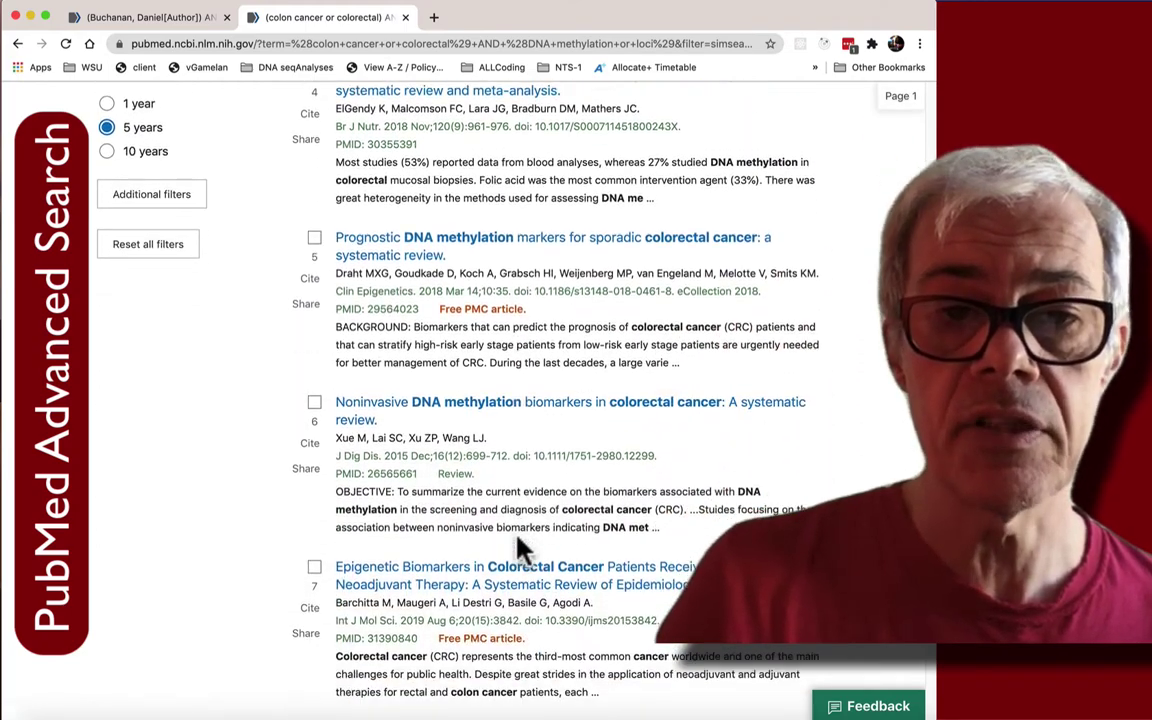
scroll(520, 548, down, 2)
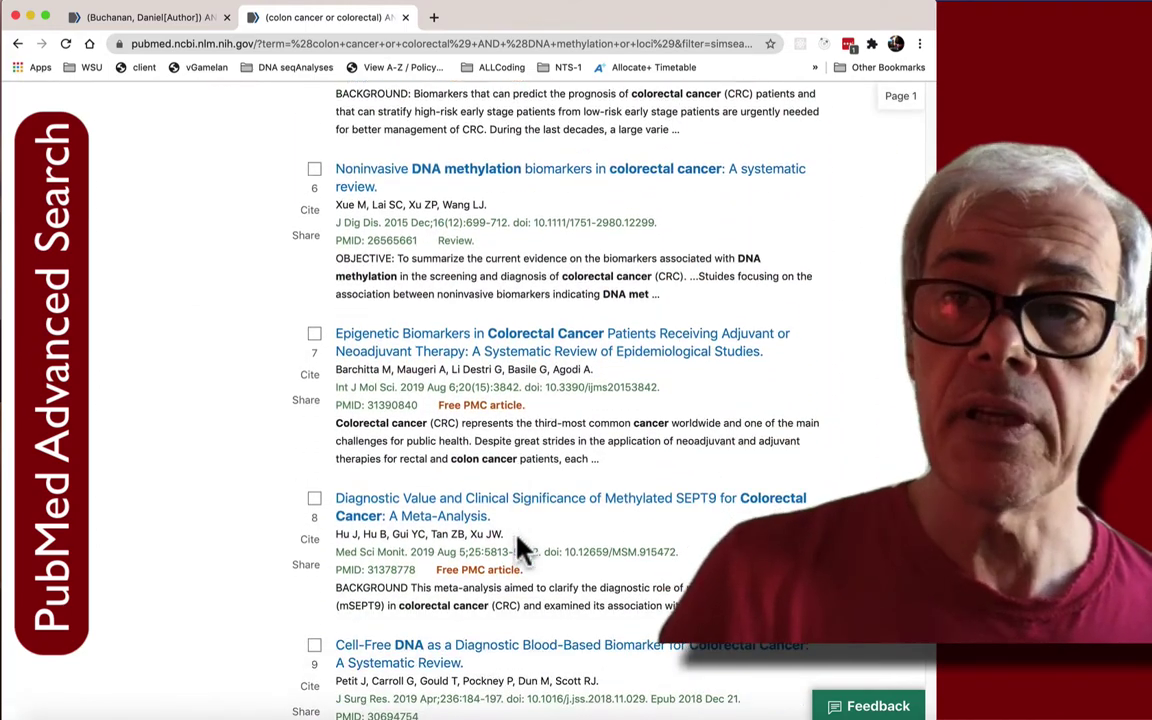
scroll(520, 548, down, 3)
scroll(518, 532, down, 3)
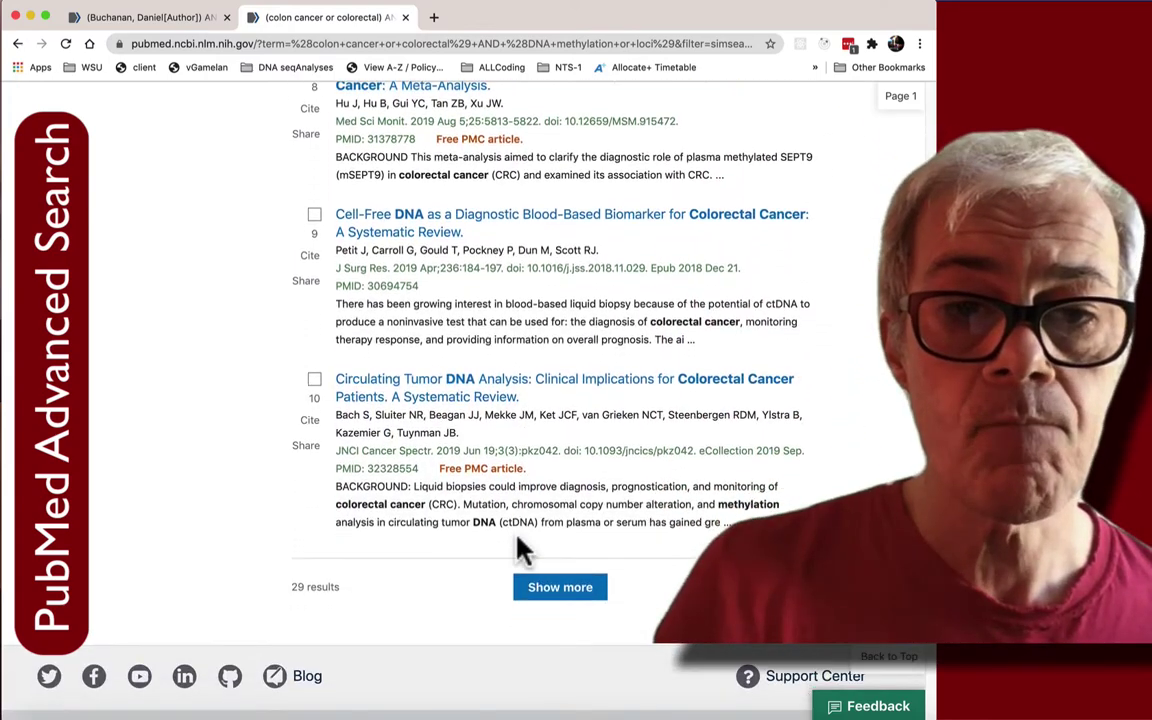
scroll(522, 548, up, 20)
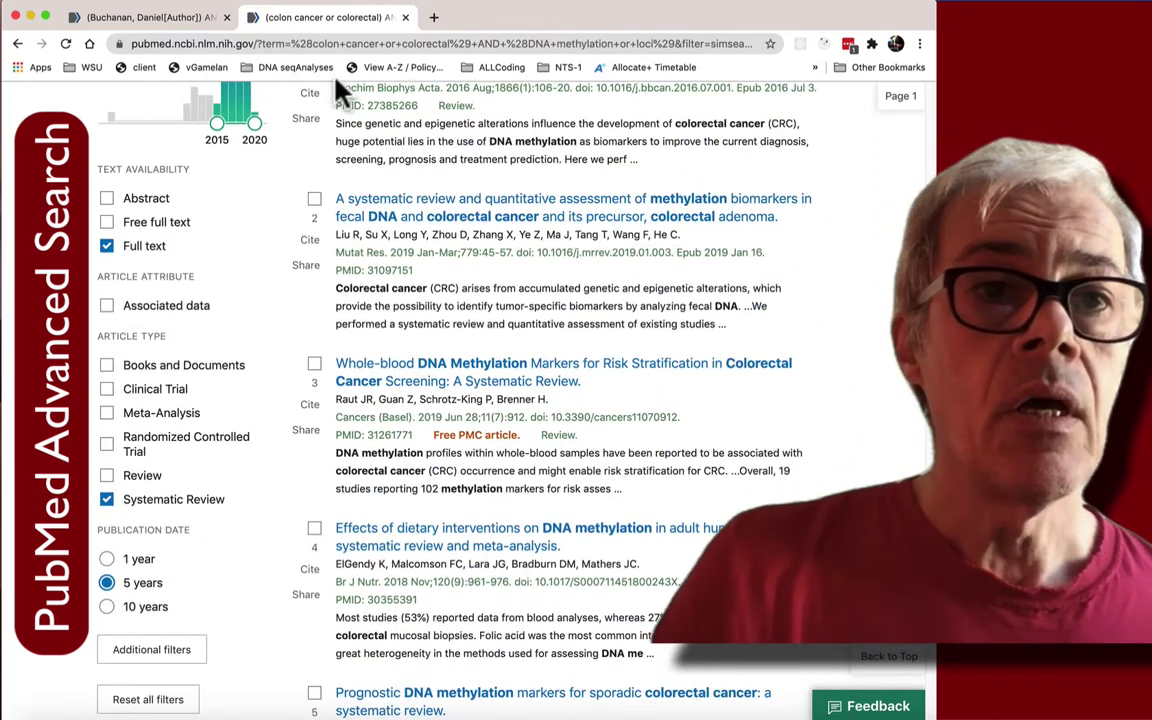
- Bring back the Melbourne-limited author search tab and browse its papers, including the POLE/POLD1 germ-line study
click(155, 18)
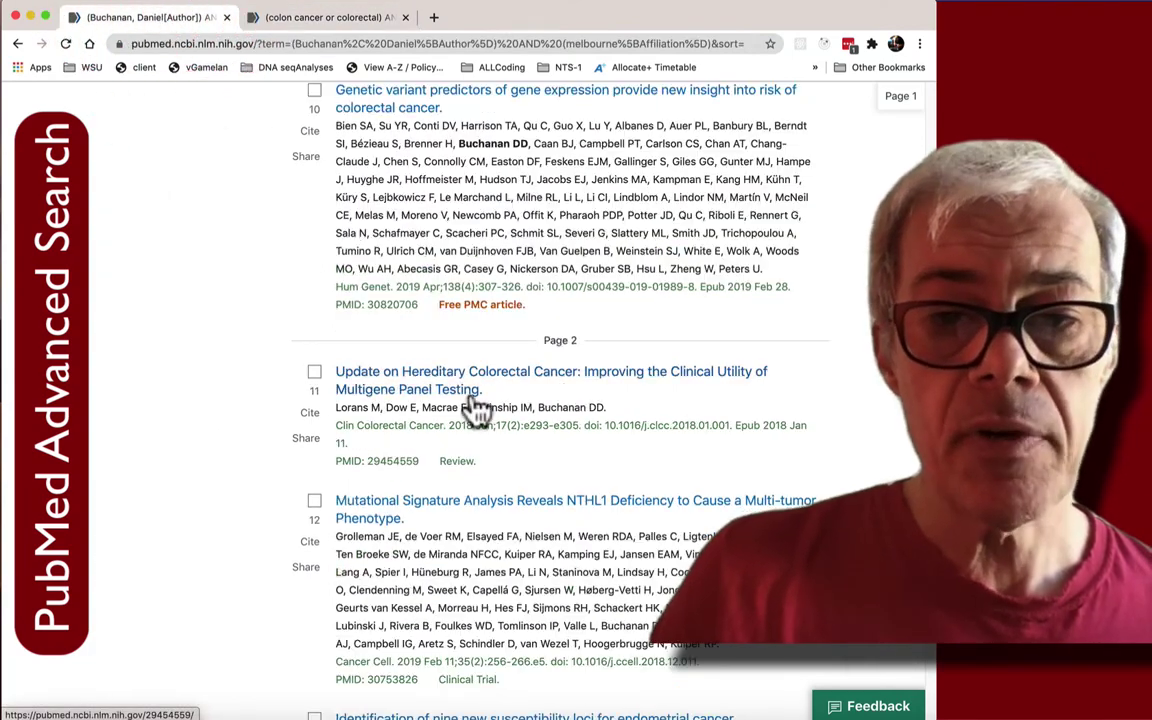
scroll(475, 400, down, 6)
scroll(472, 395, down, 3)
scroll(472, 400, up, 5)
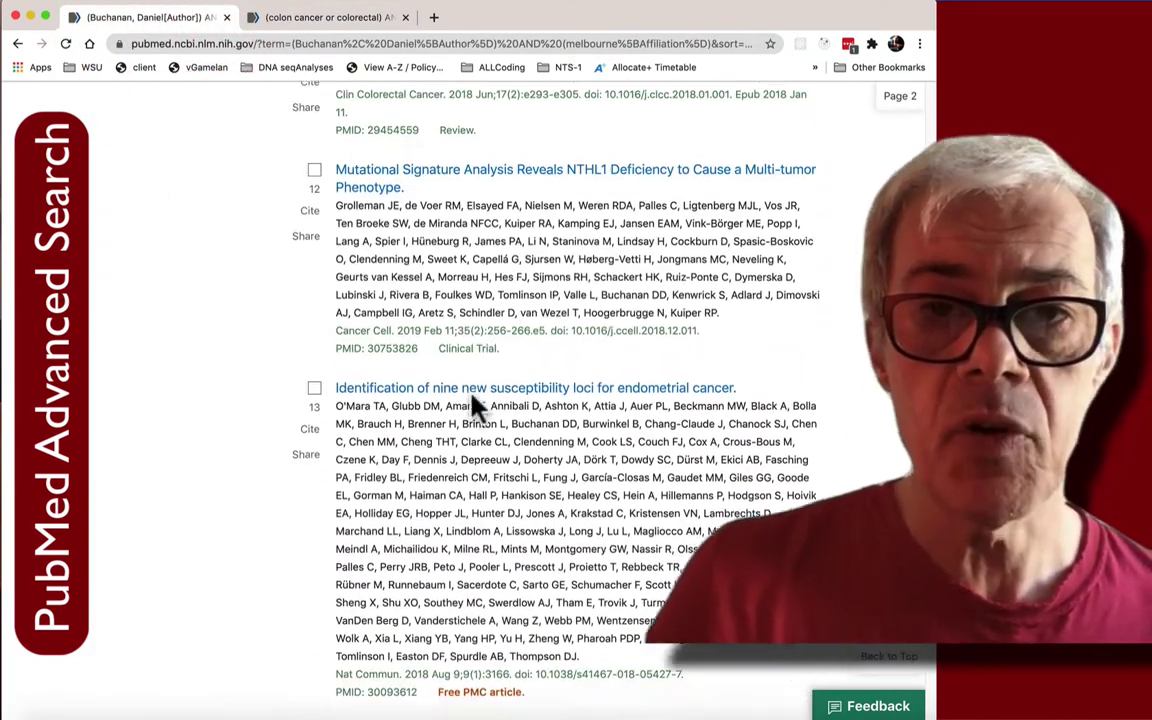
scroll(472, 397, up, 1)
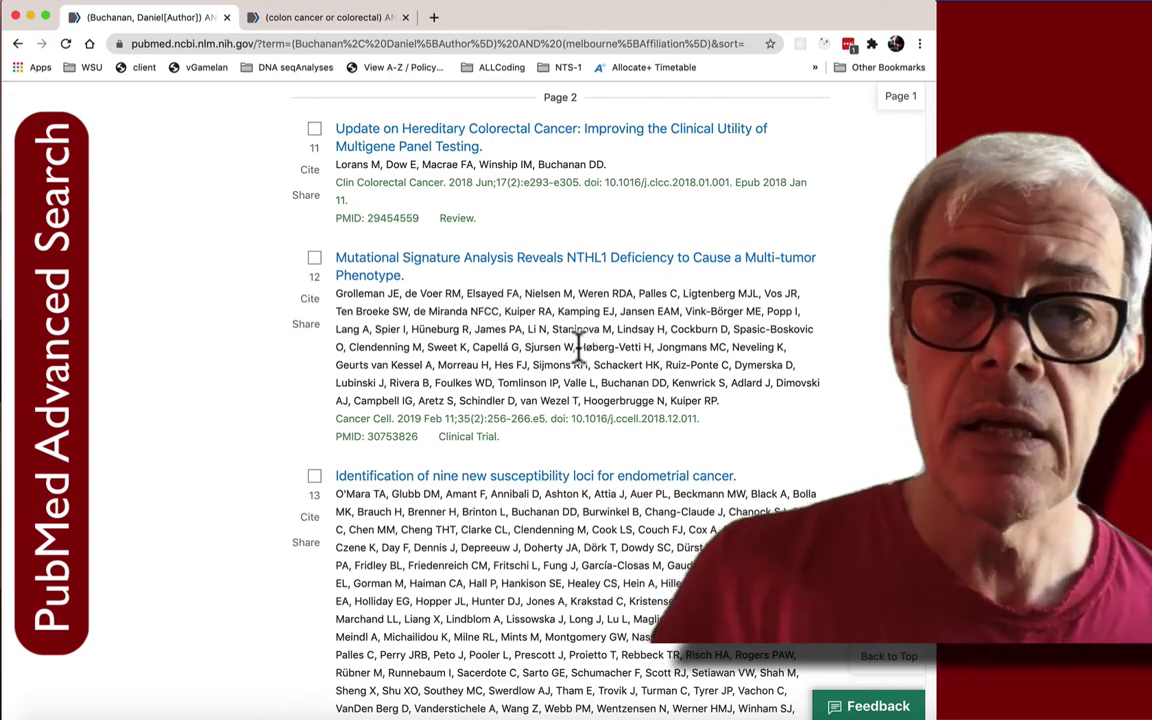
scroll(578, 350, down, 6)
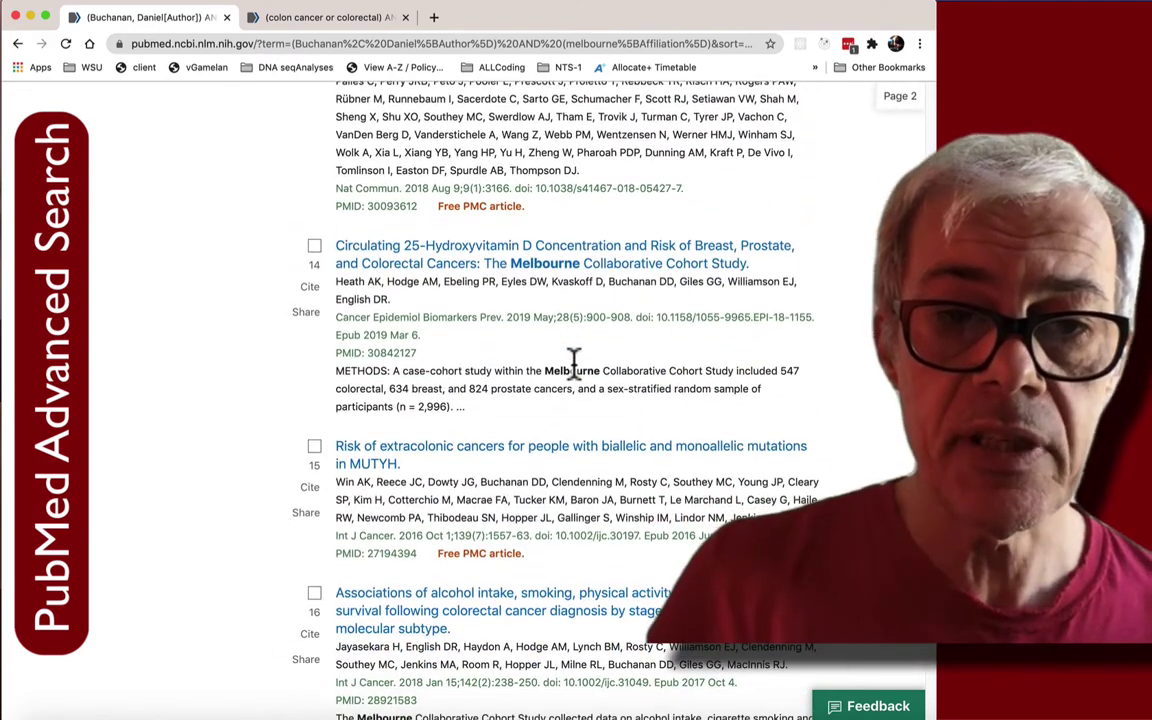
scroll(576, 362, down, 2)
scroll(585, 370, up, 20)
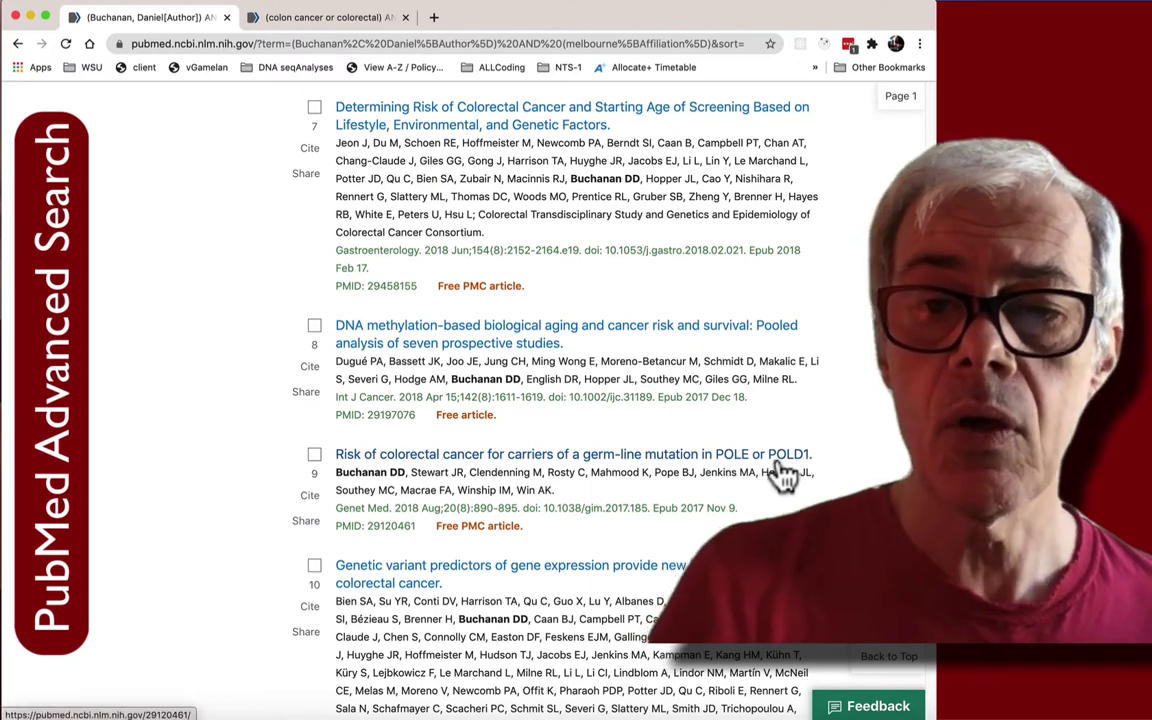
- Return to the colon cancer results tab and open the Advanced Search Builder
click(315, 18)
scroll(430, 228, up, 10)
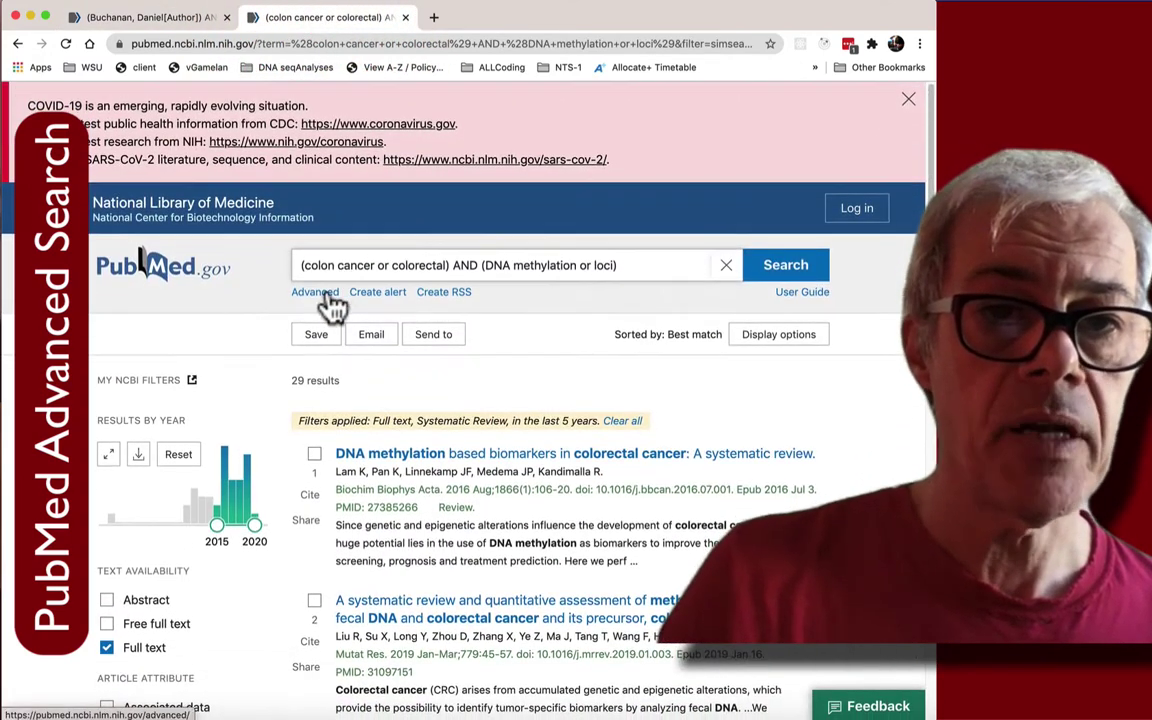
click(318, 297)
scroll(406, 607, down, 2)
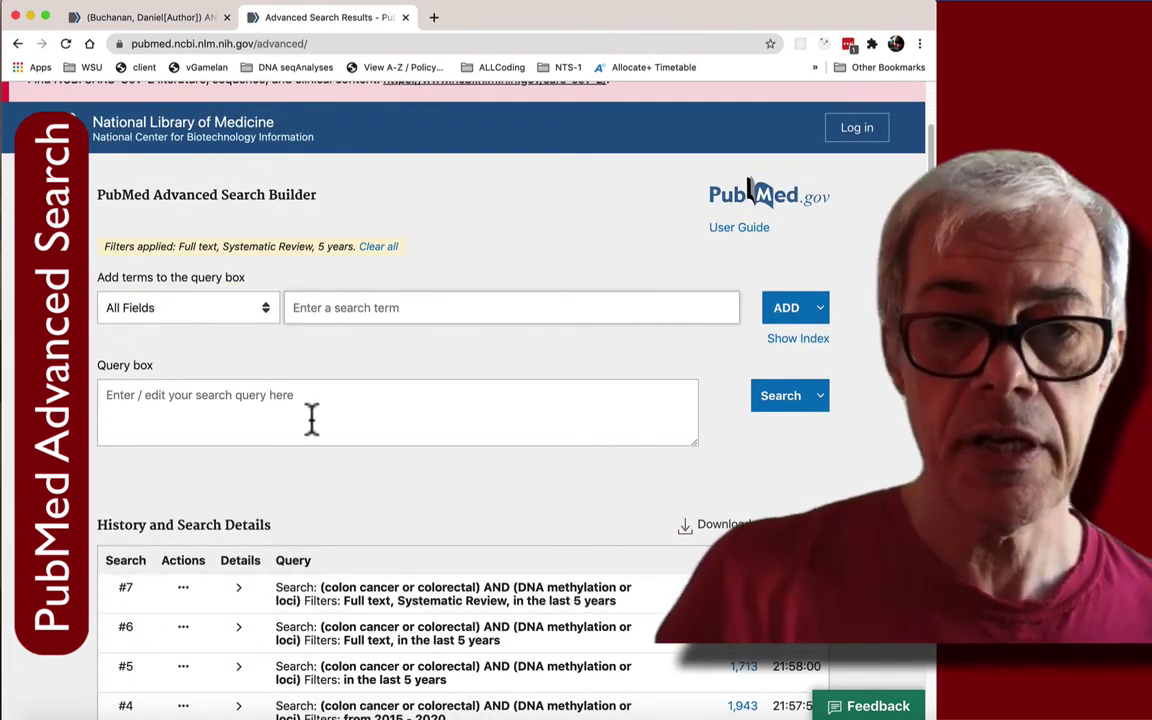
- Save 'POLE or POLD1' to the search history as #8 without running it
click(285, 398)
text(POLE)
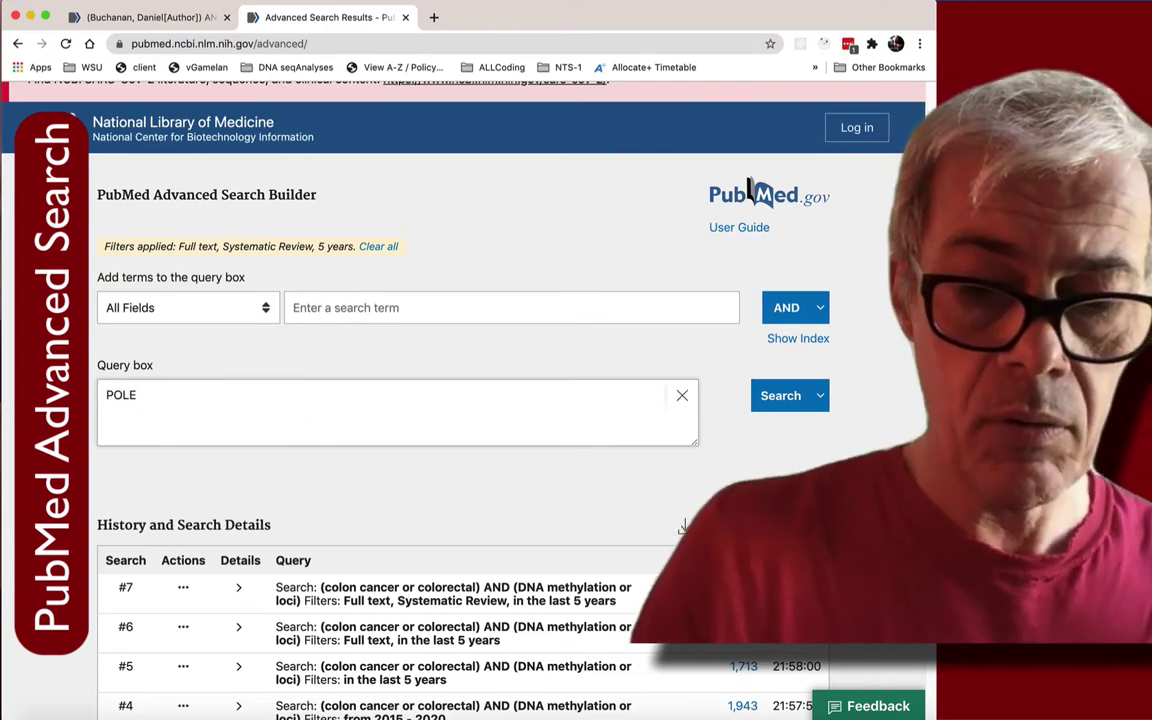
text( or POLD1)
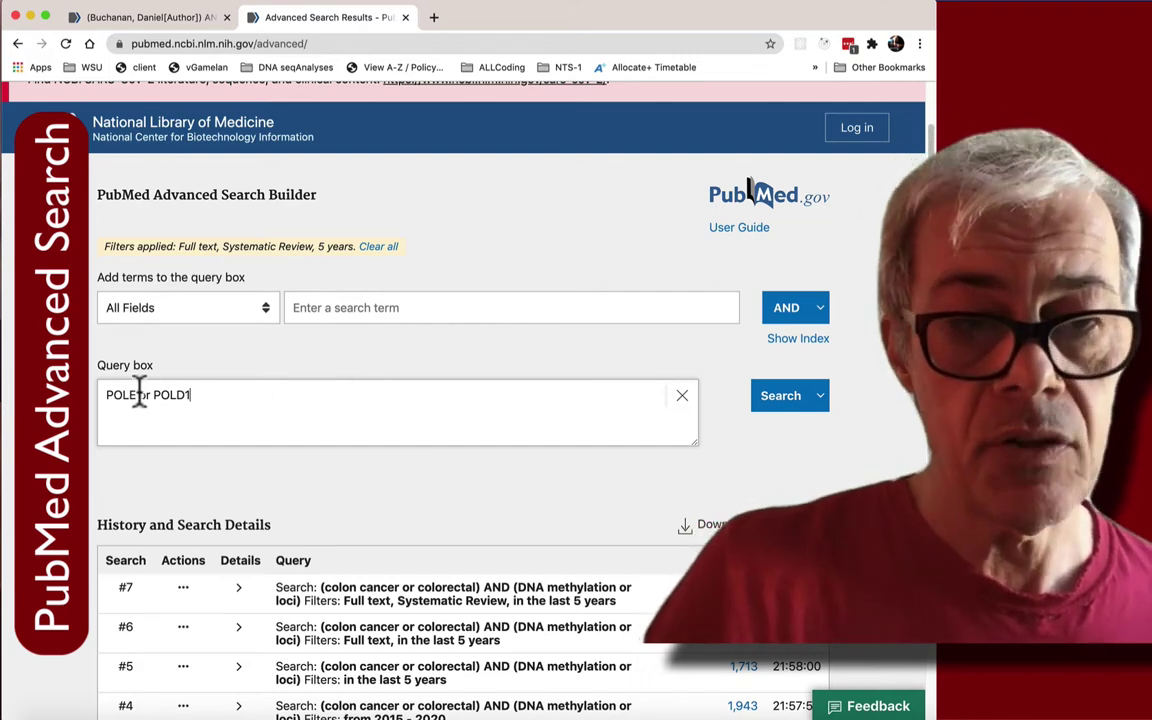
click(820, 400)
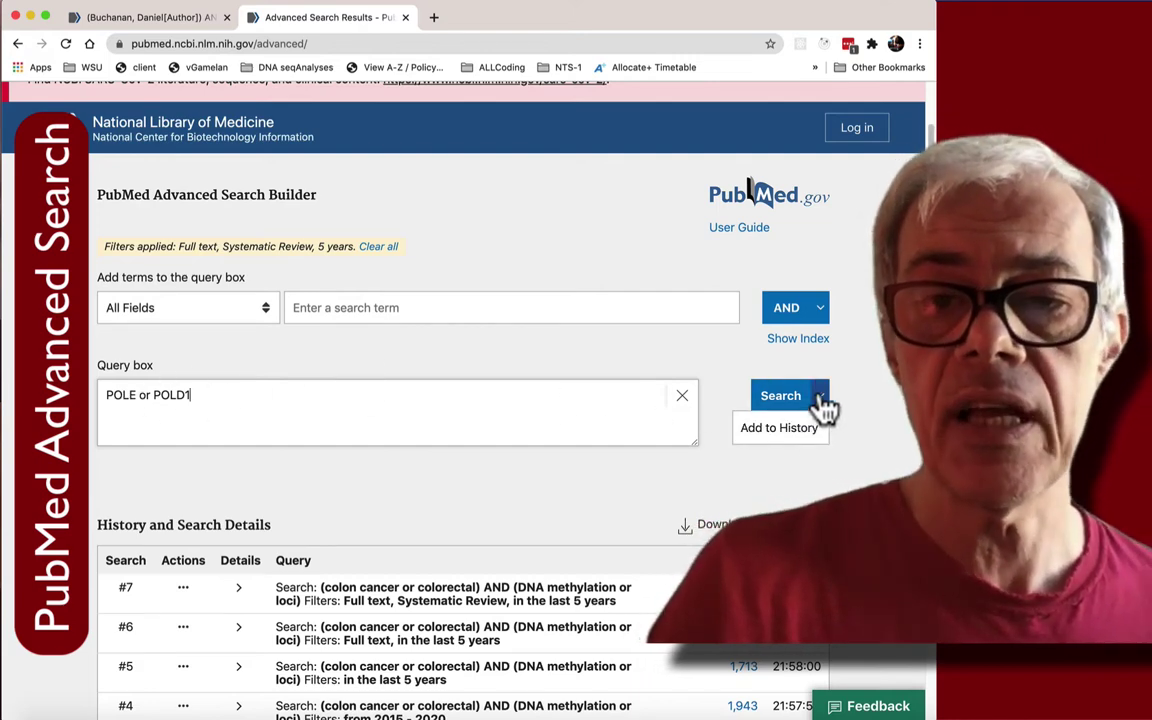
click(818, 430)
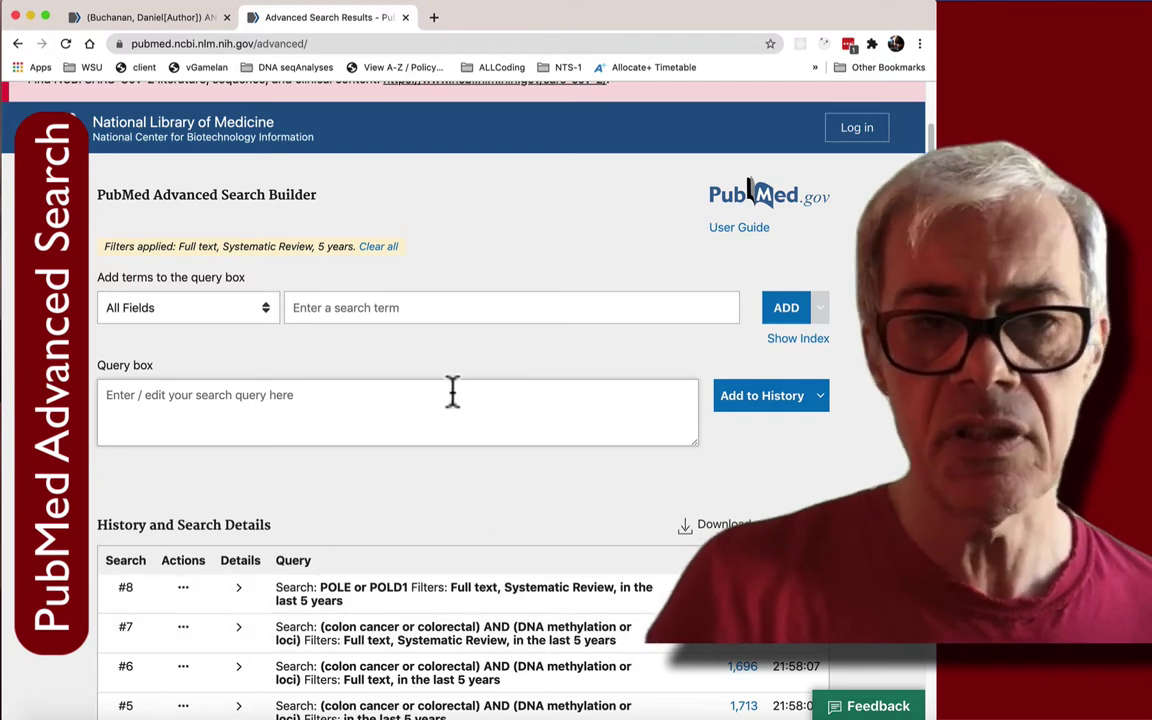
- Run history #1 (colon cancer or colorectal) AND #8 (POLE or POLD1), giving 2 results
scroll(560, 562, down, 2)
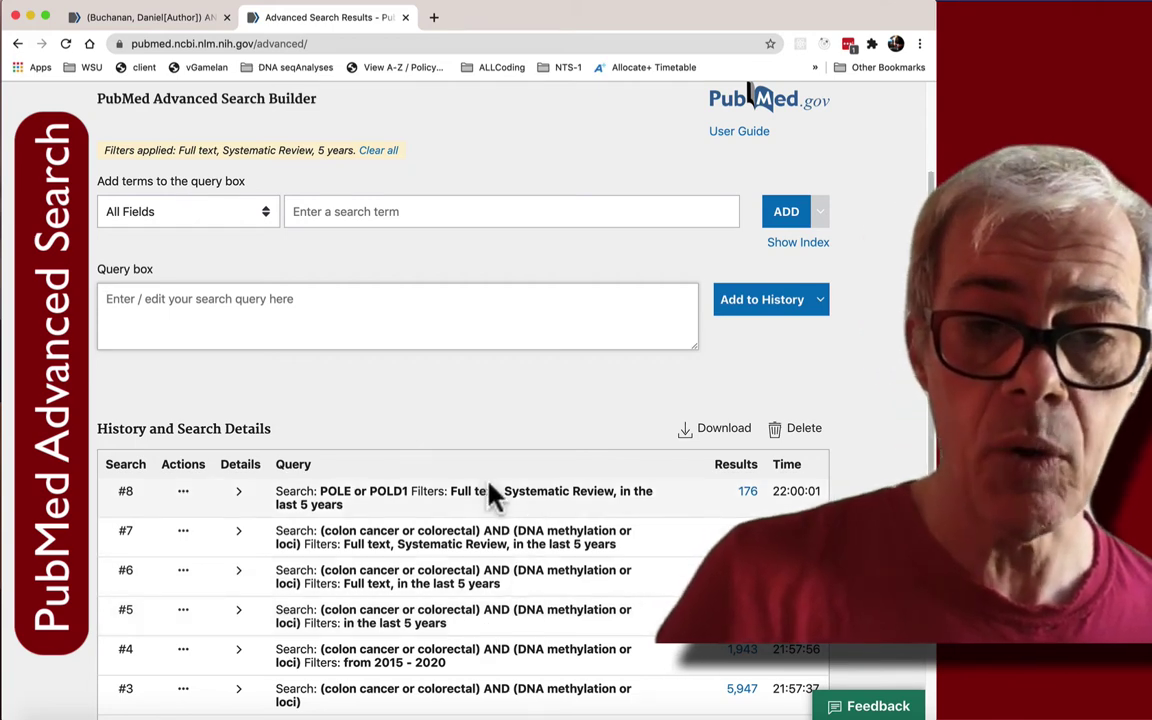
scroll(336, 642, down, 3)
click(183, 630)
click(244, 634)
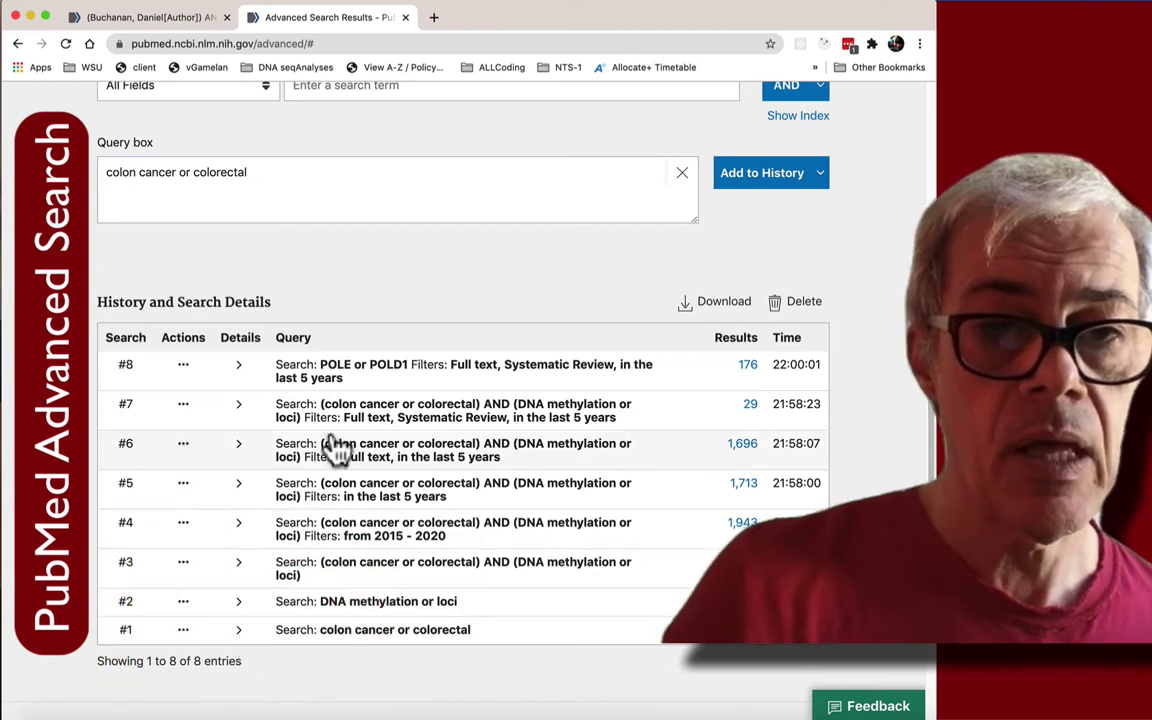
click(183, 365)
click(264, 372)
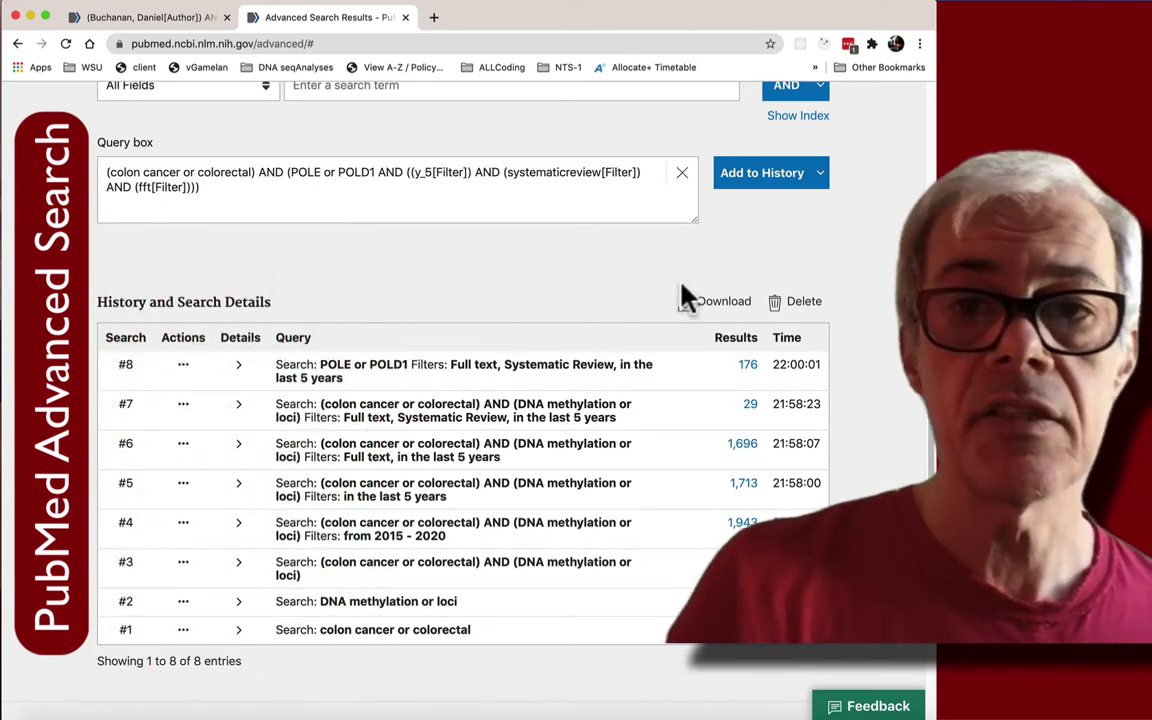
scroll(681, 292, up, 3)
click(822, 298)
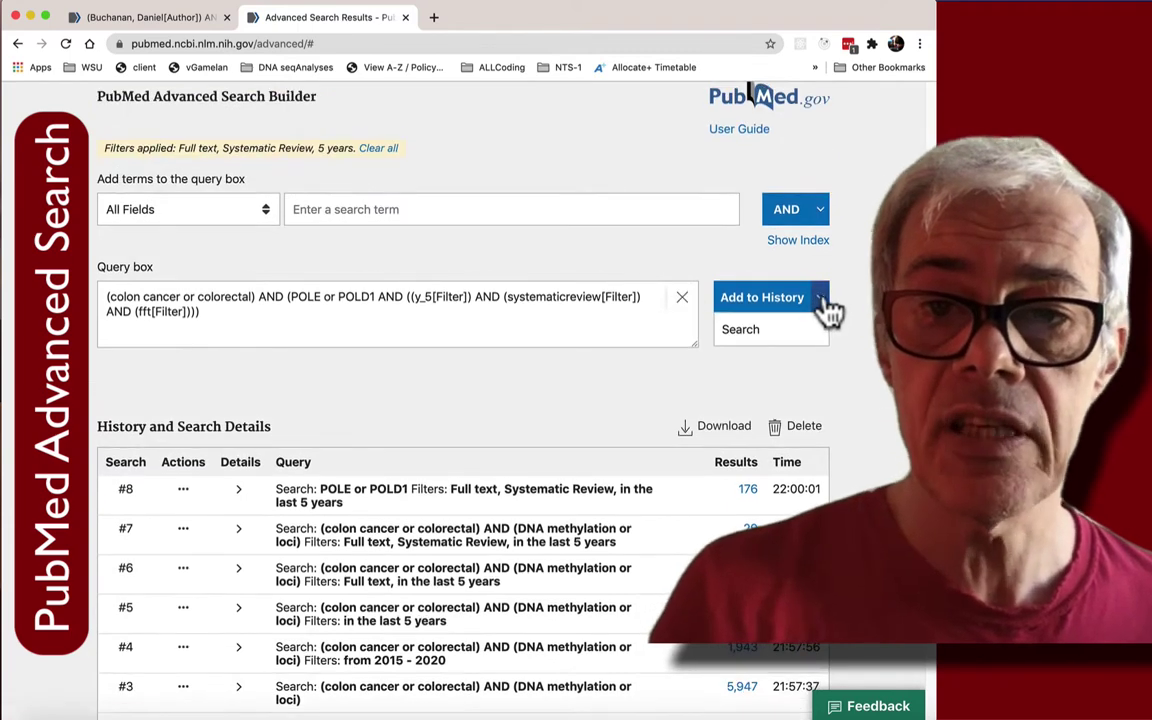
click(813, 329)
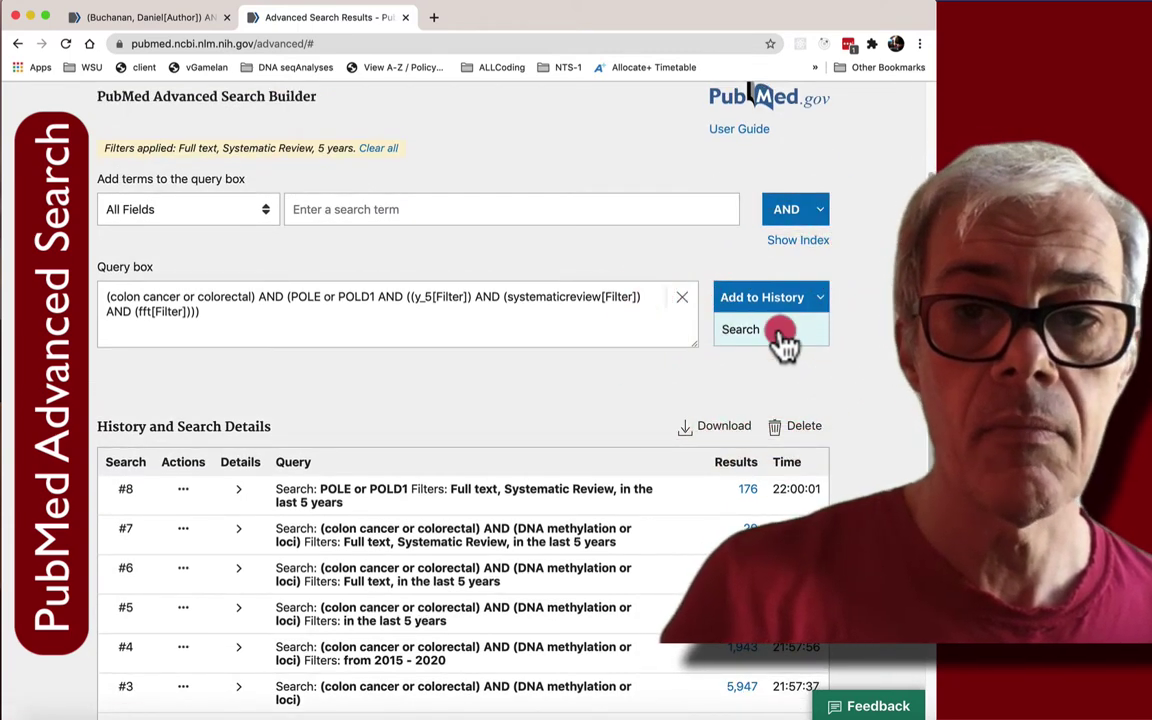
click(780, 330)
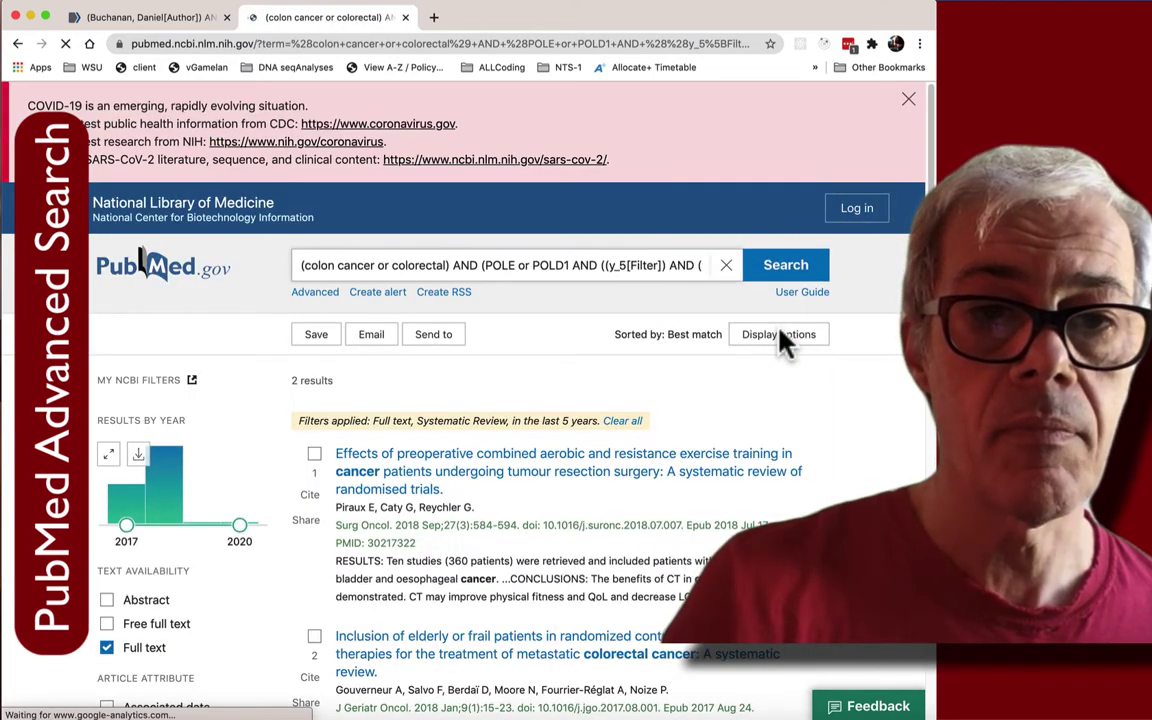
- Review the 2 POLE/POLD1 results, then reopen the Advanced Search Builder showing them as #9
scroll(797, 432, down, 5)
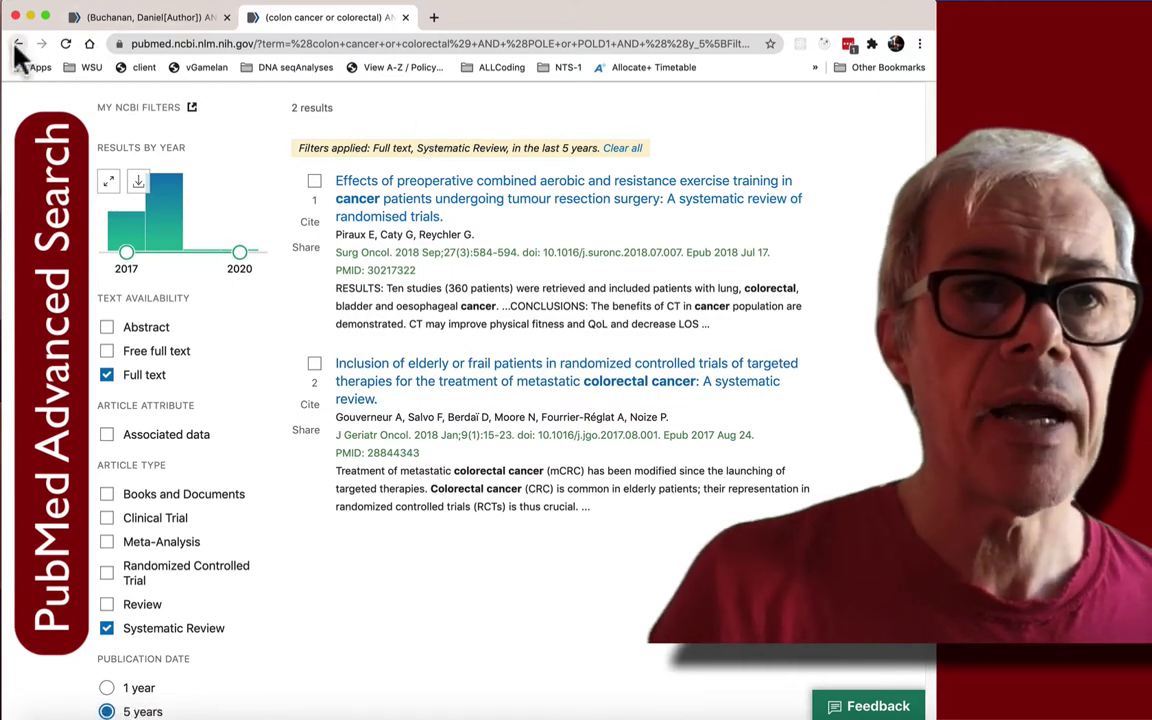
scroll(137, 105, up, 5)
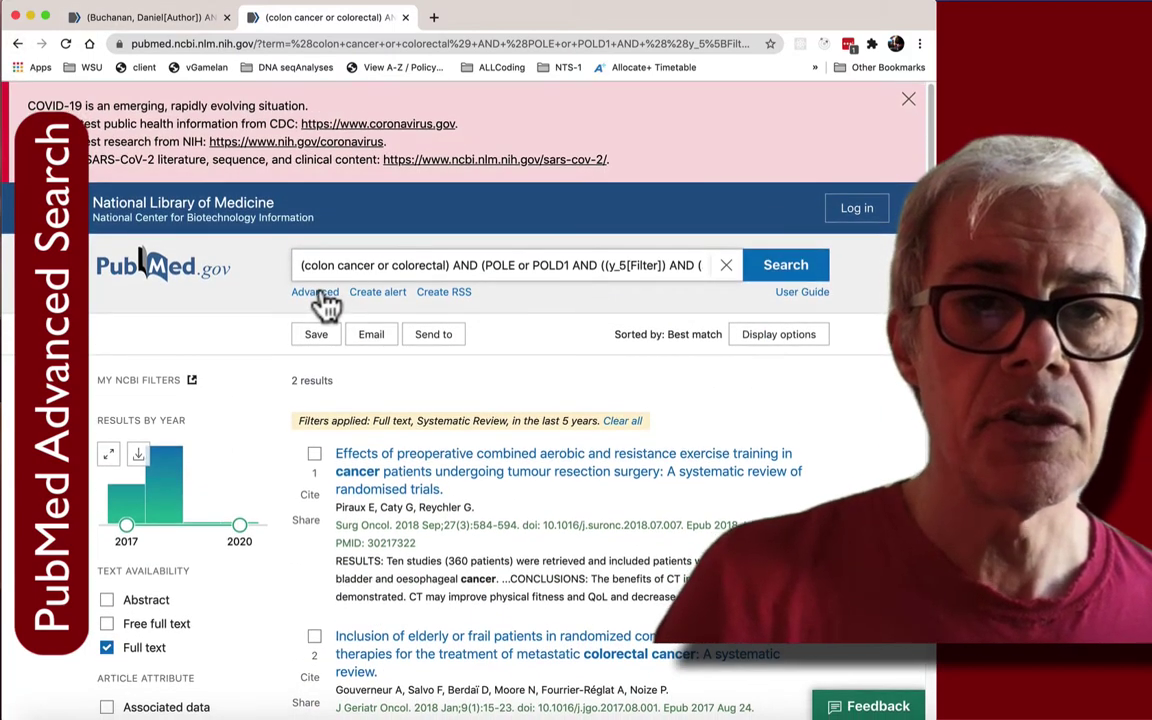
click(320, 294)
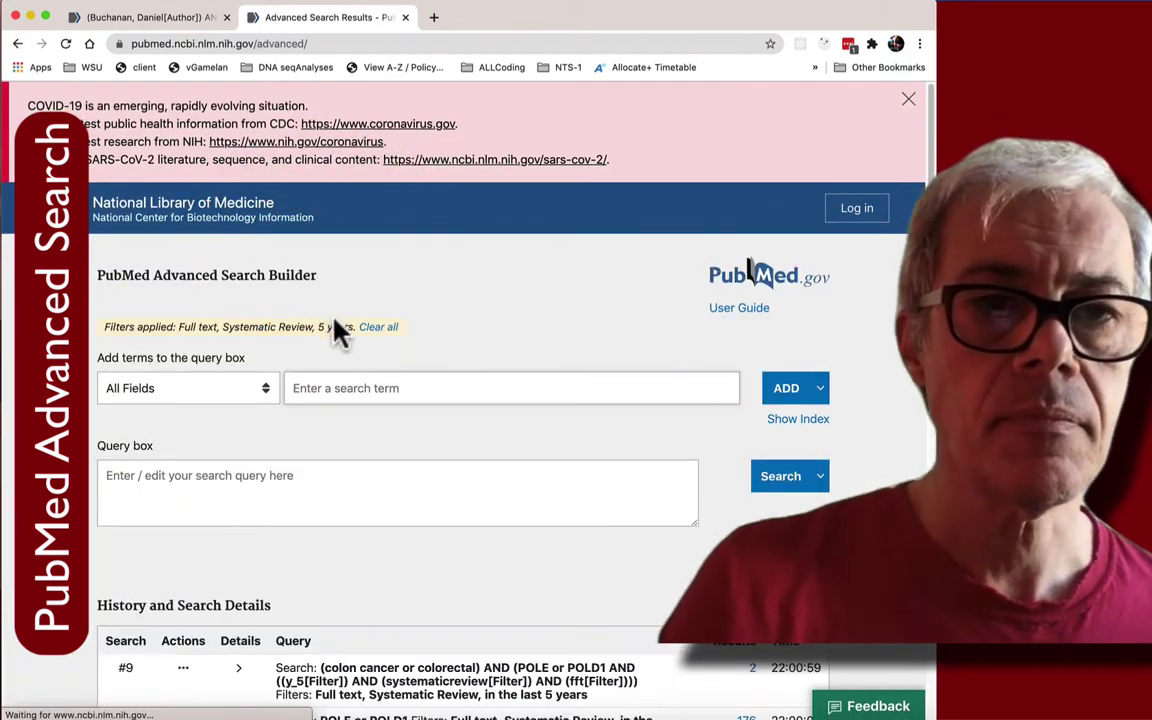
- Return to the author search tab and scroll to page 3's Lynch syndrome and mismatch repair papers
click(145, 18)
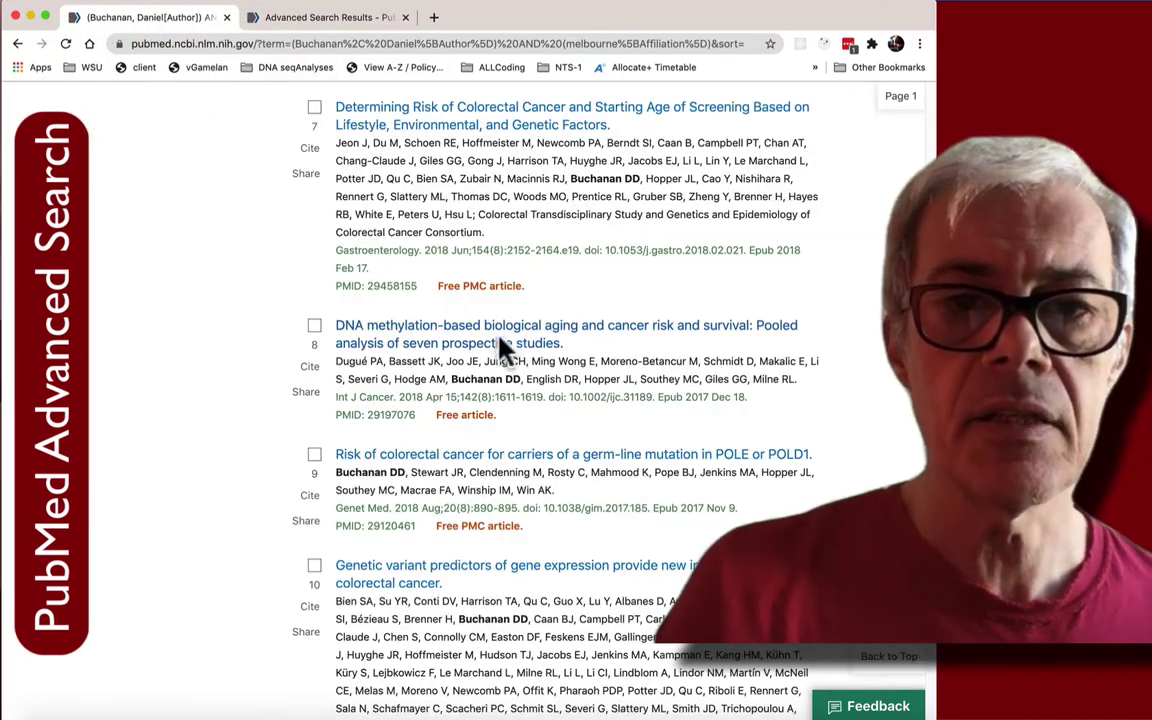
scroll(638, 494, down, 10)
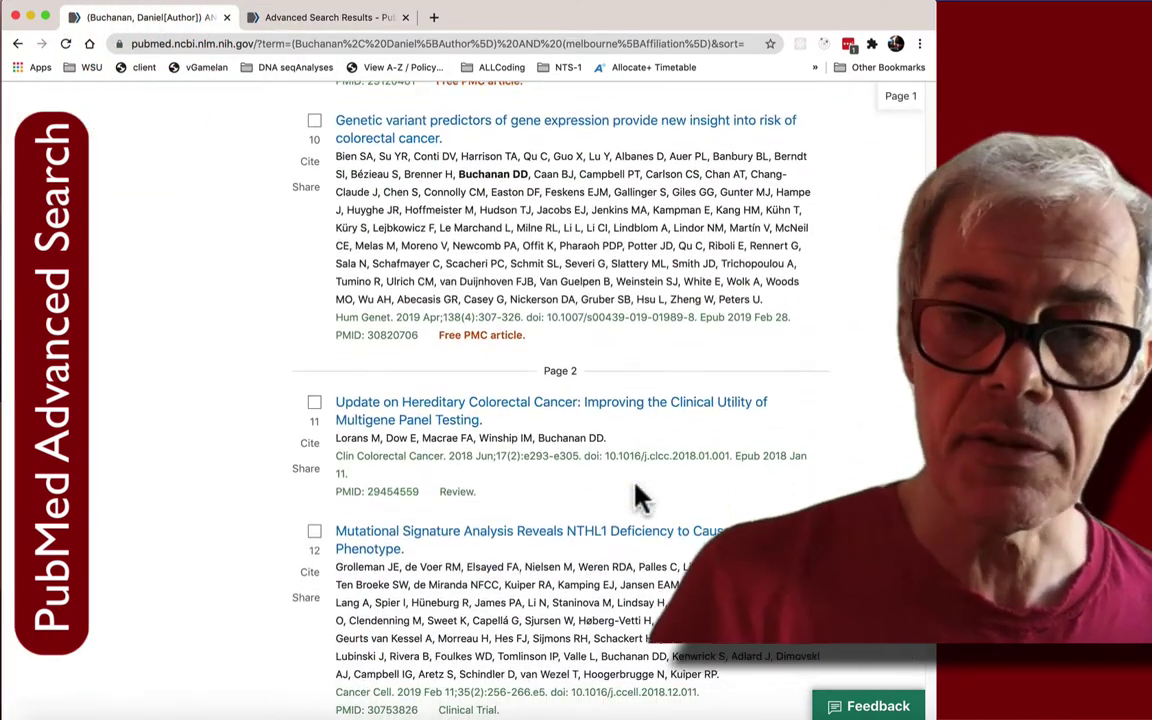
scroll(638, 494, down, 8)
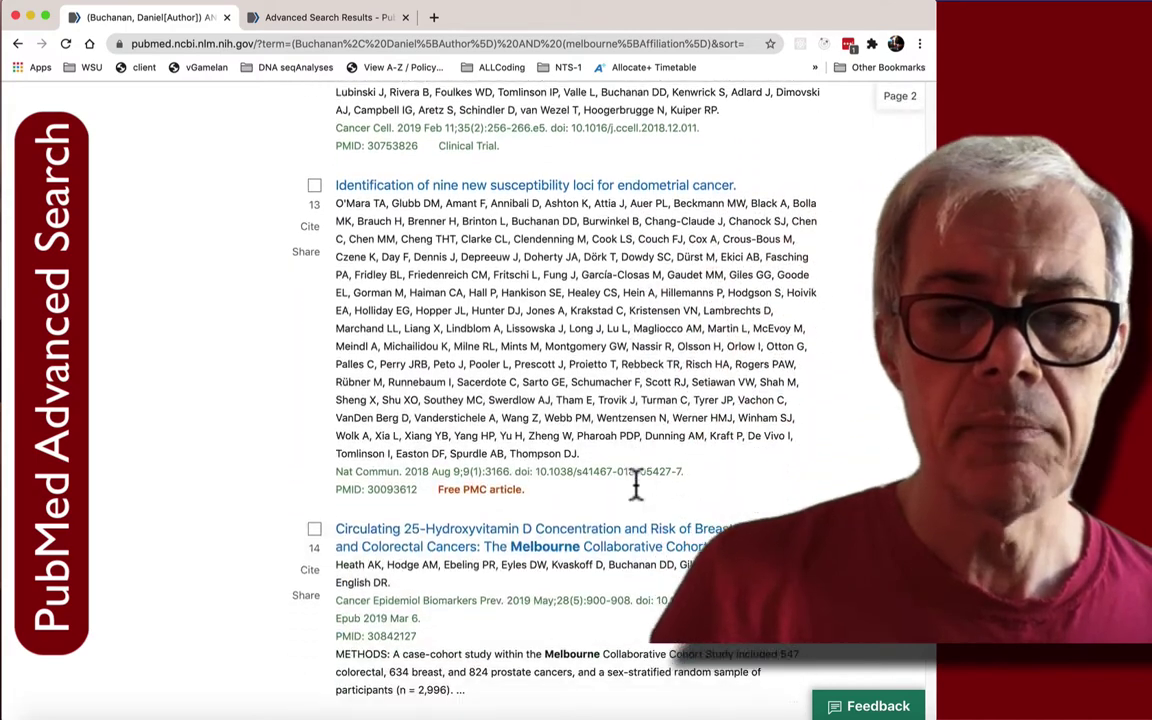
scroll(638, 497, down, 20)
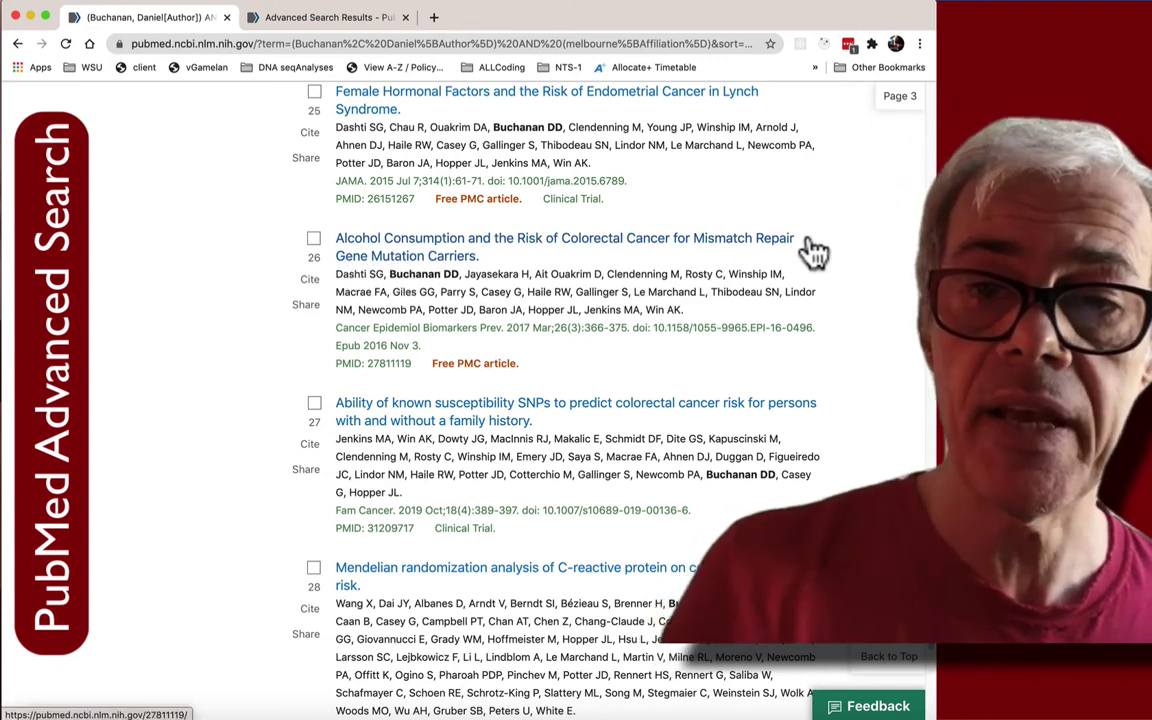
- Save 'mismatch repair' to the search history as #10, with 29 results, without running it
click(310, 18)
click(313, 498)
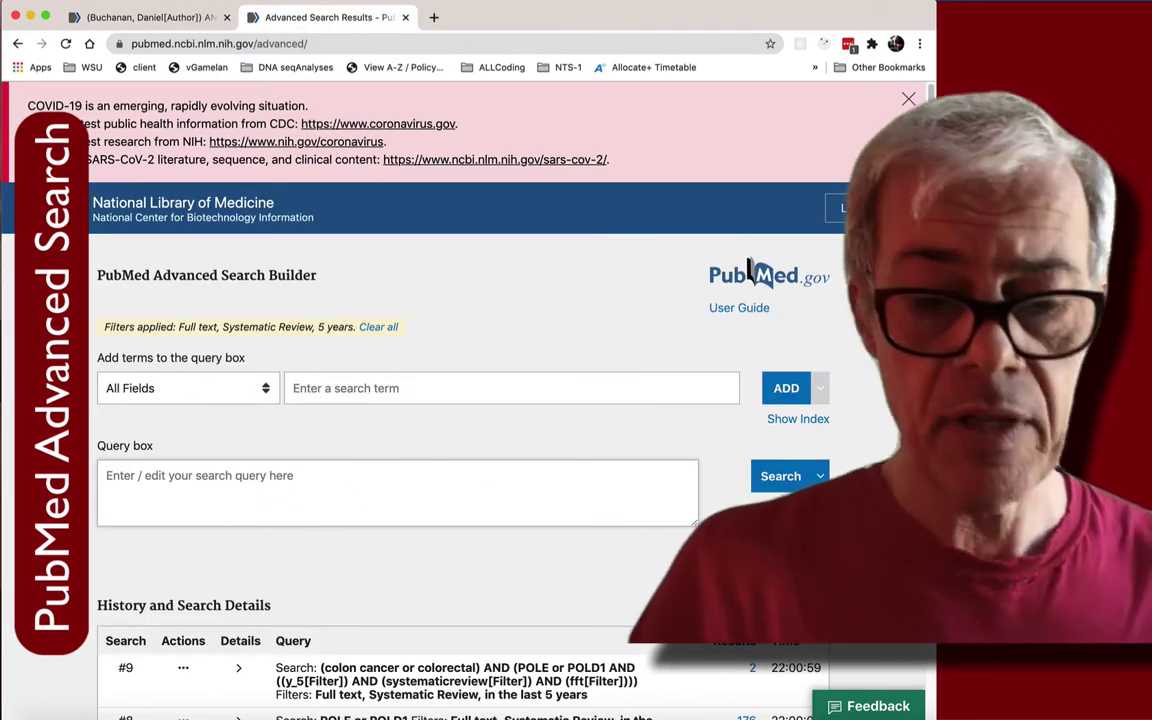
text(mismatch repai)
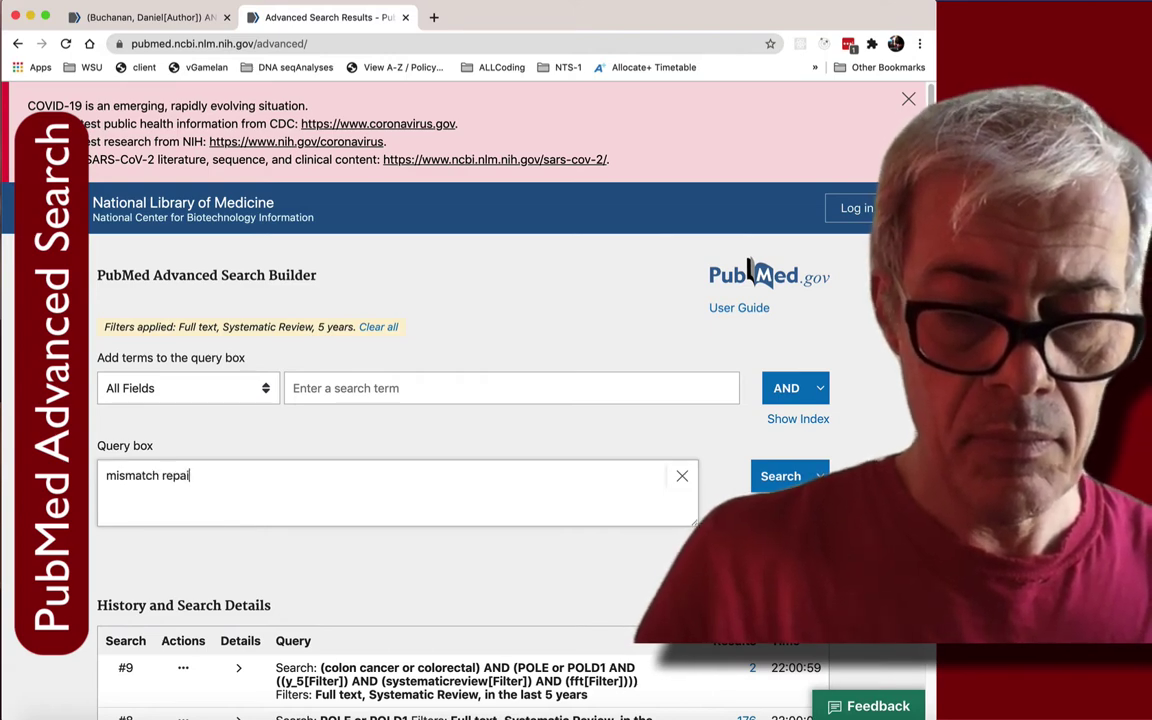
text(r)
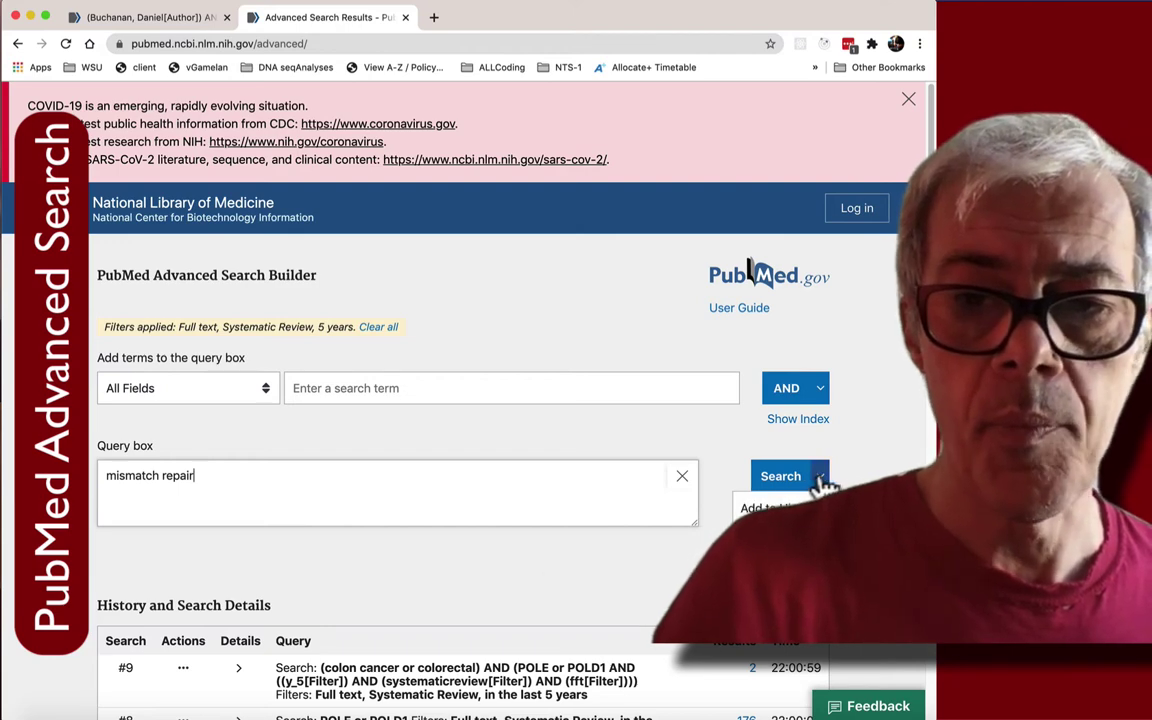
click(770, 508)
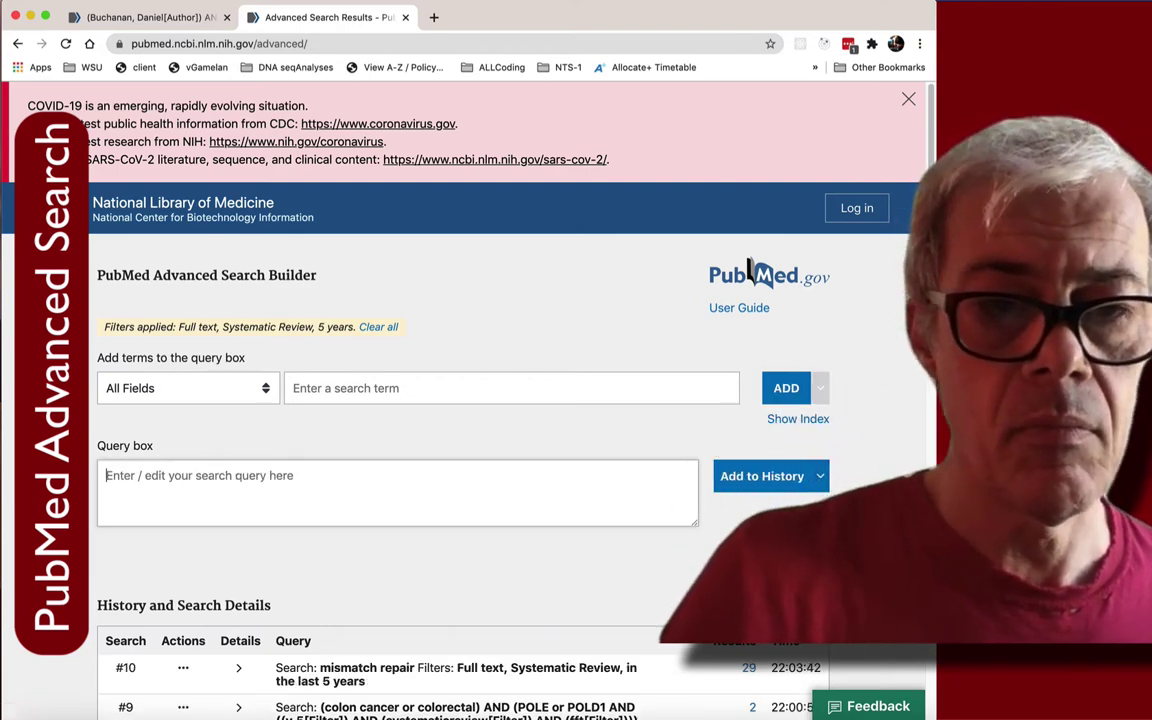
- Build a query joining history #1 (colon cancer or colorectal) AND #10 (mismatch repair)
scroll(498, 686, down, 10)
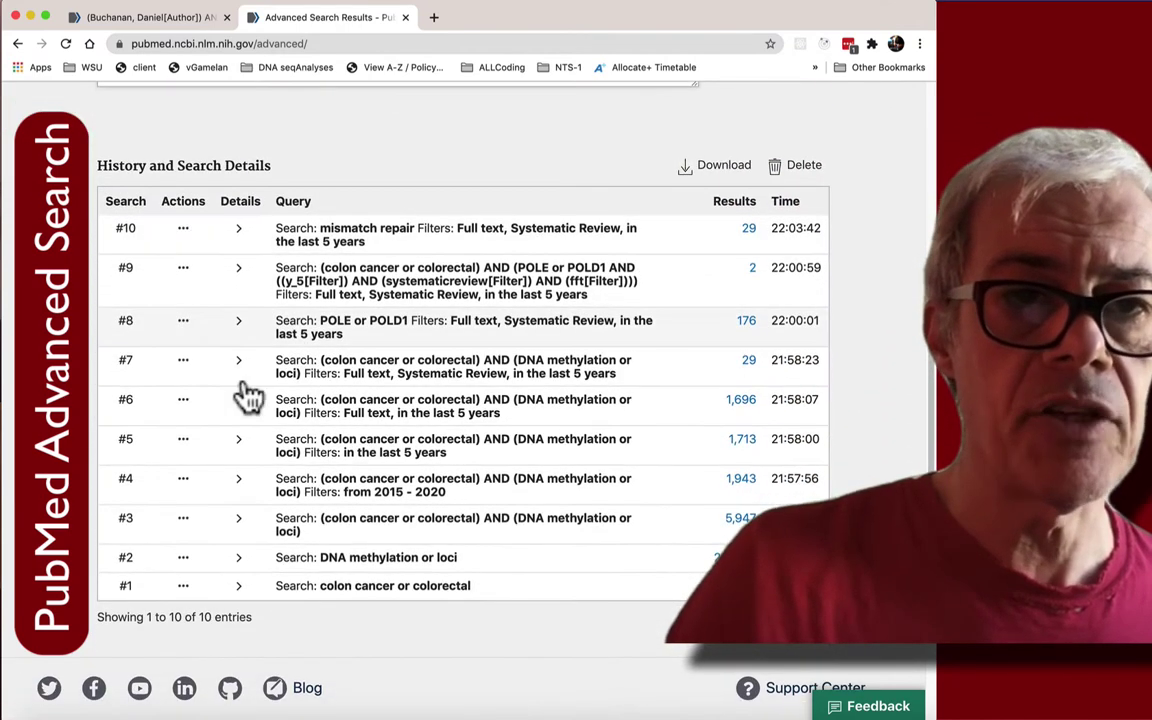
click(184, 588)
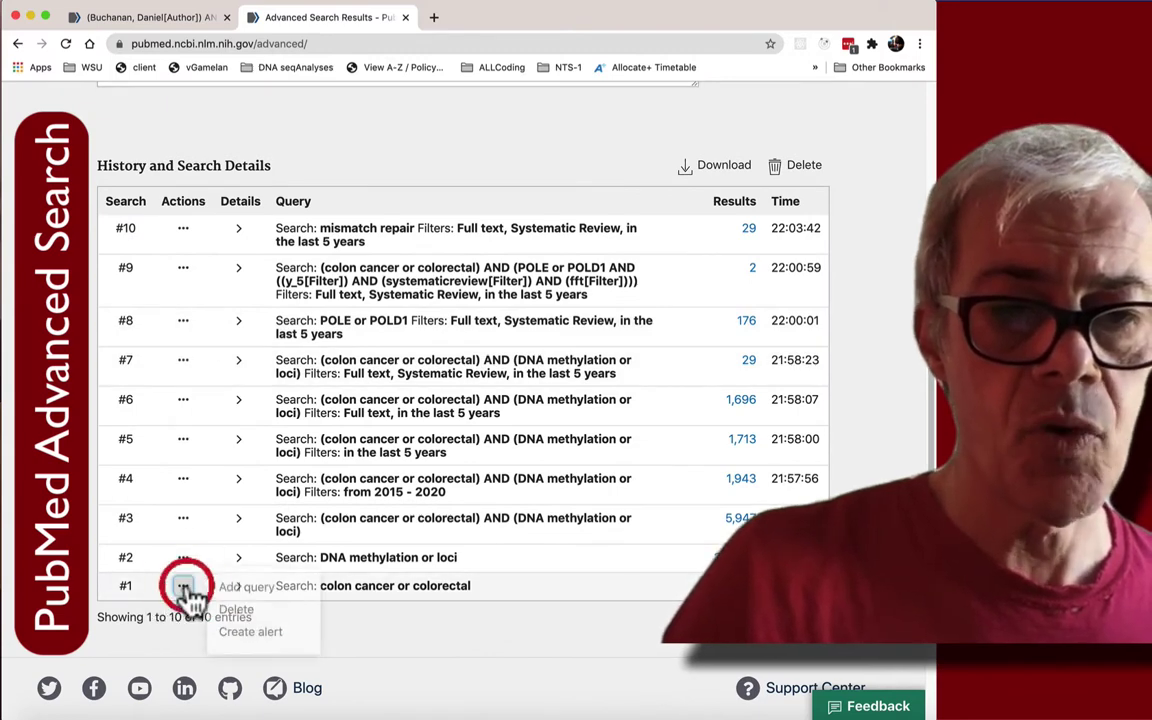
click(226, 594)
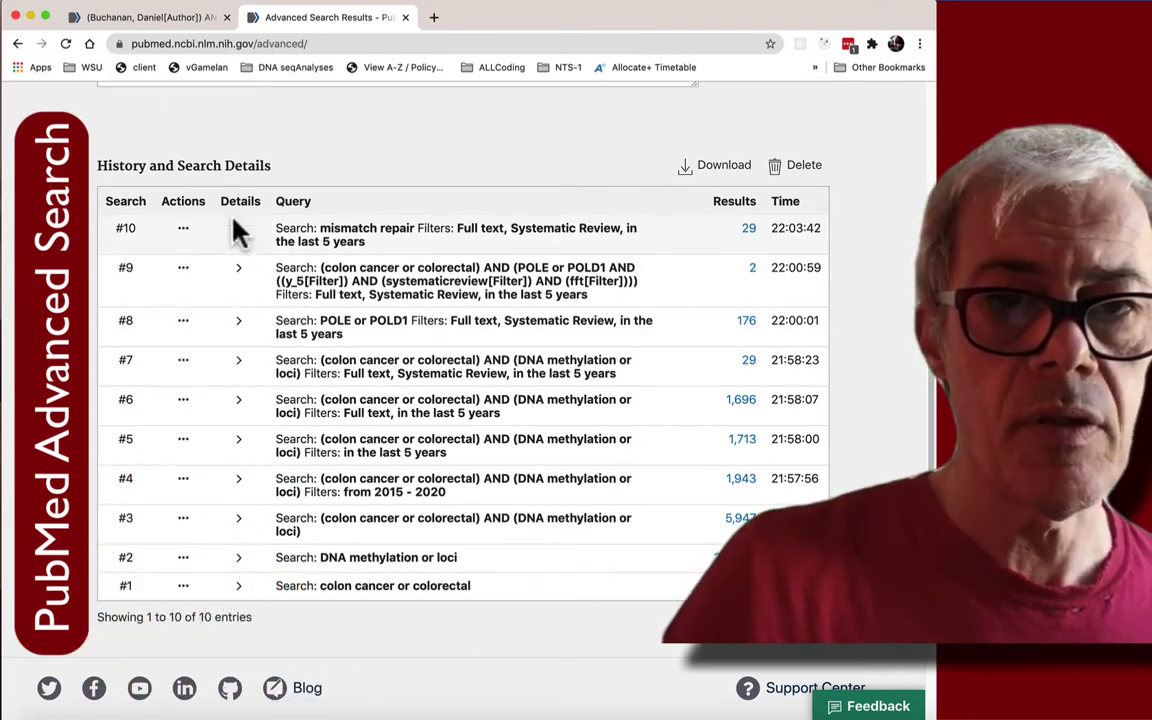
click(183, 229)
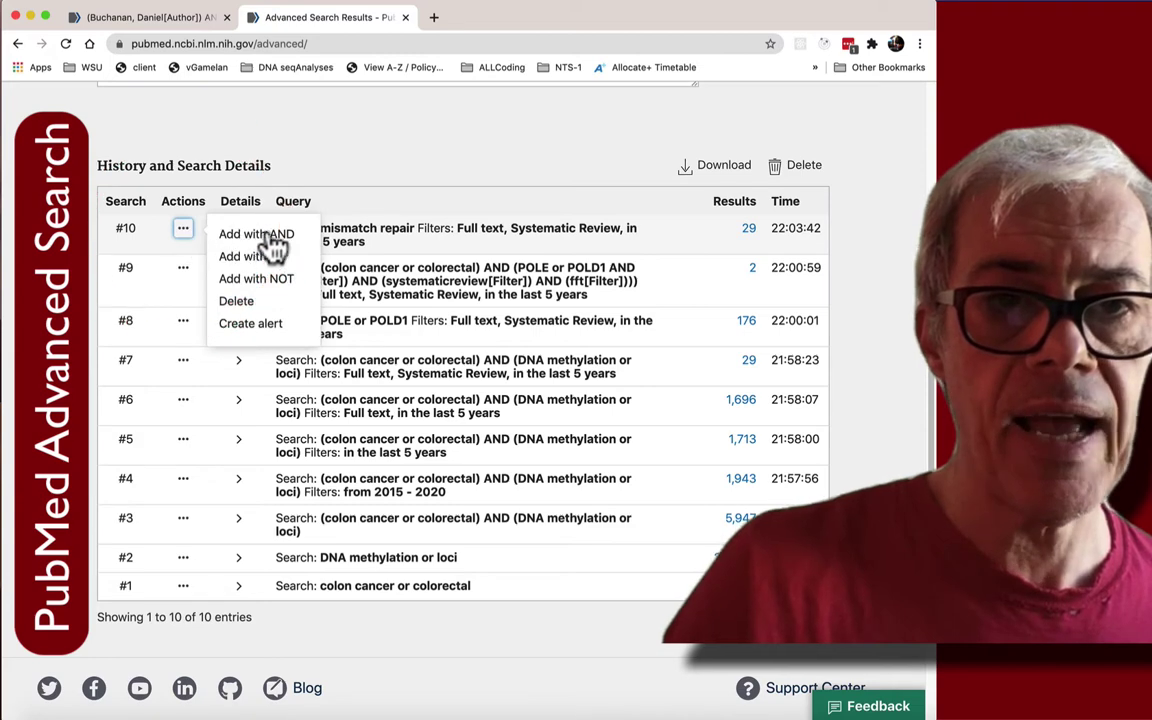
click(276, 238)
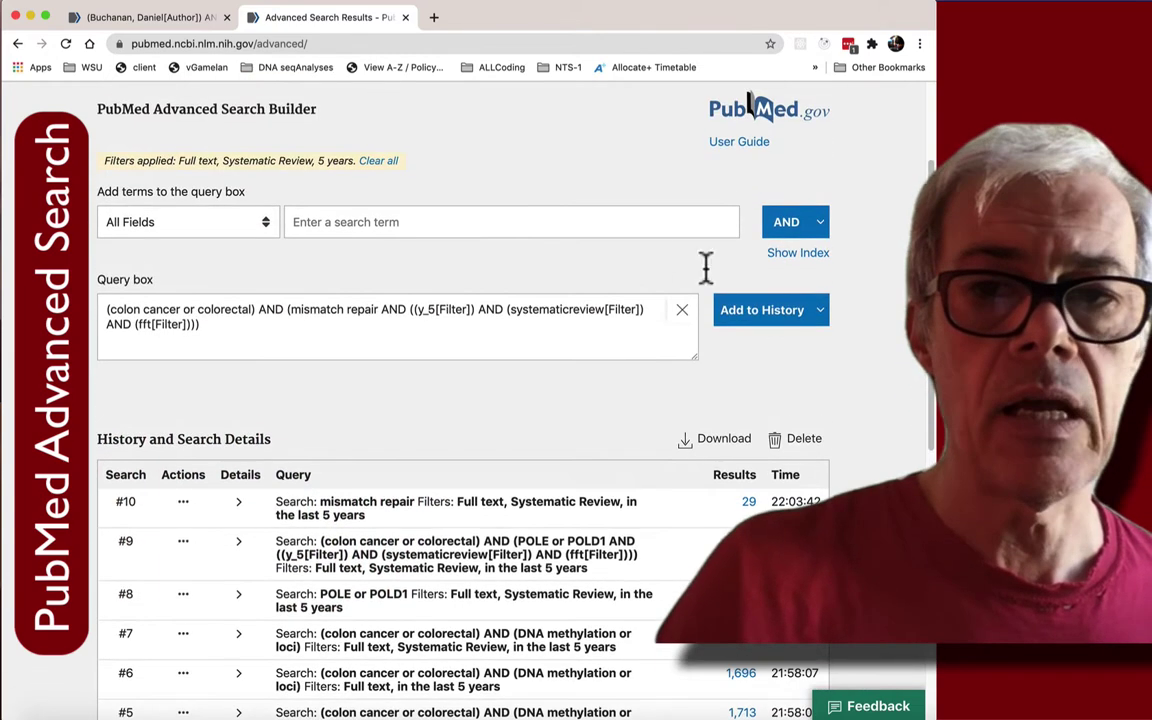
click(819, 312)
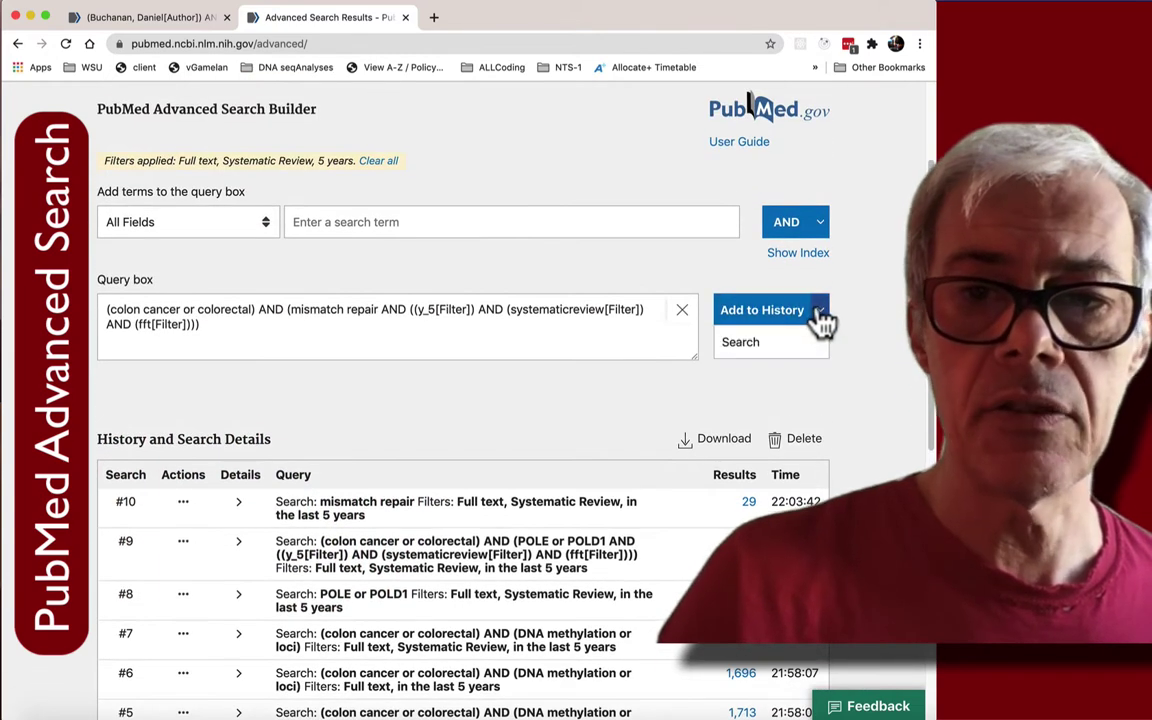
- Run the colon cancer AND mismatch repair query, review its 20 results, then switch to the author tab
click(745, 344)
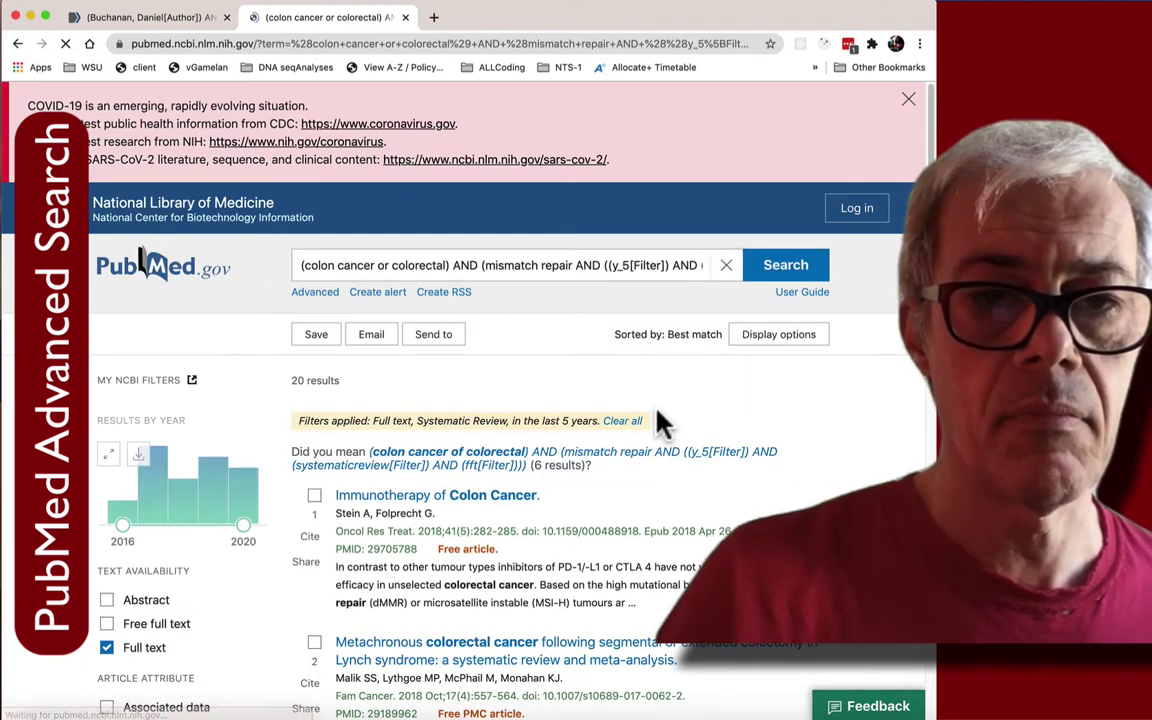
scroll(660, 422, down, 2)
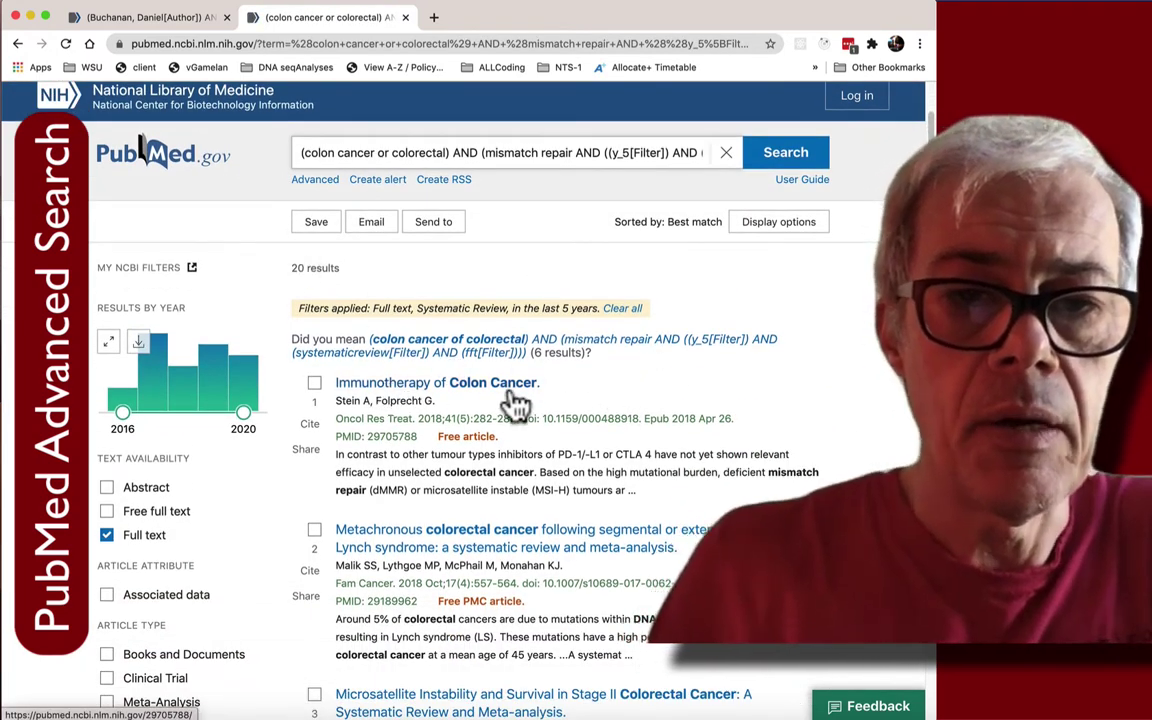
scroll(515, 402, down, 5)
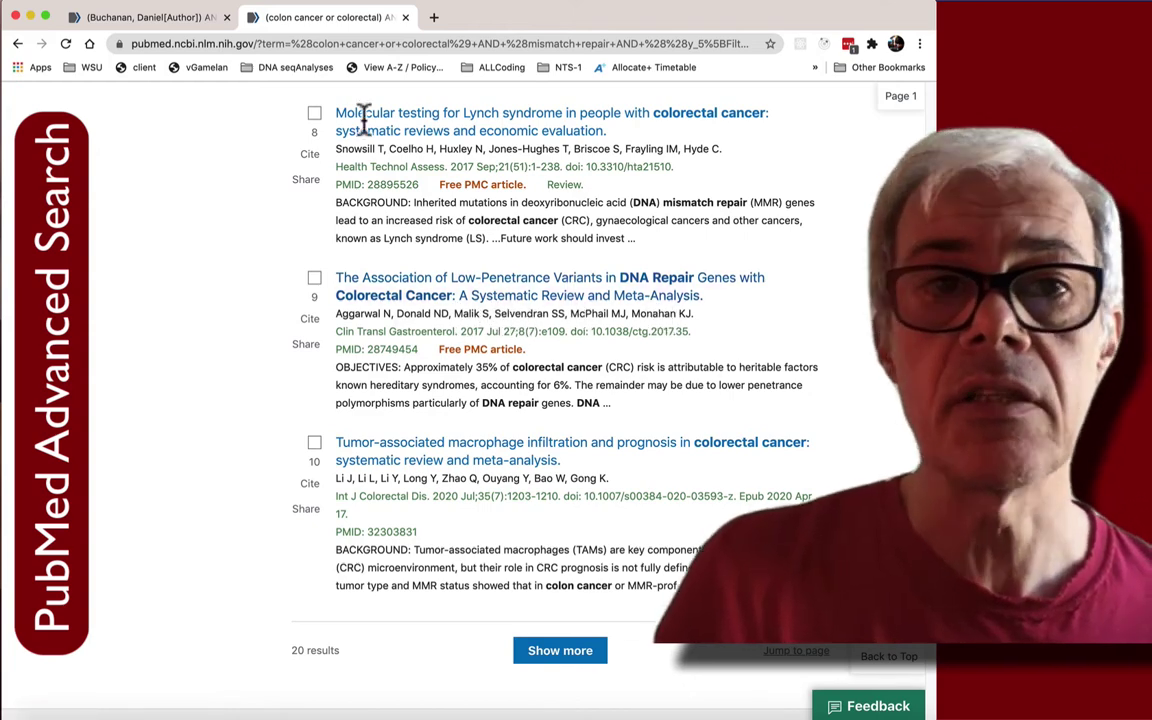
click(150, 18)
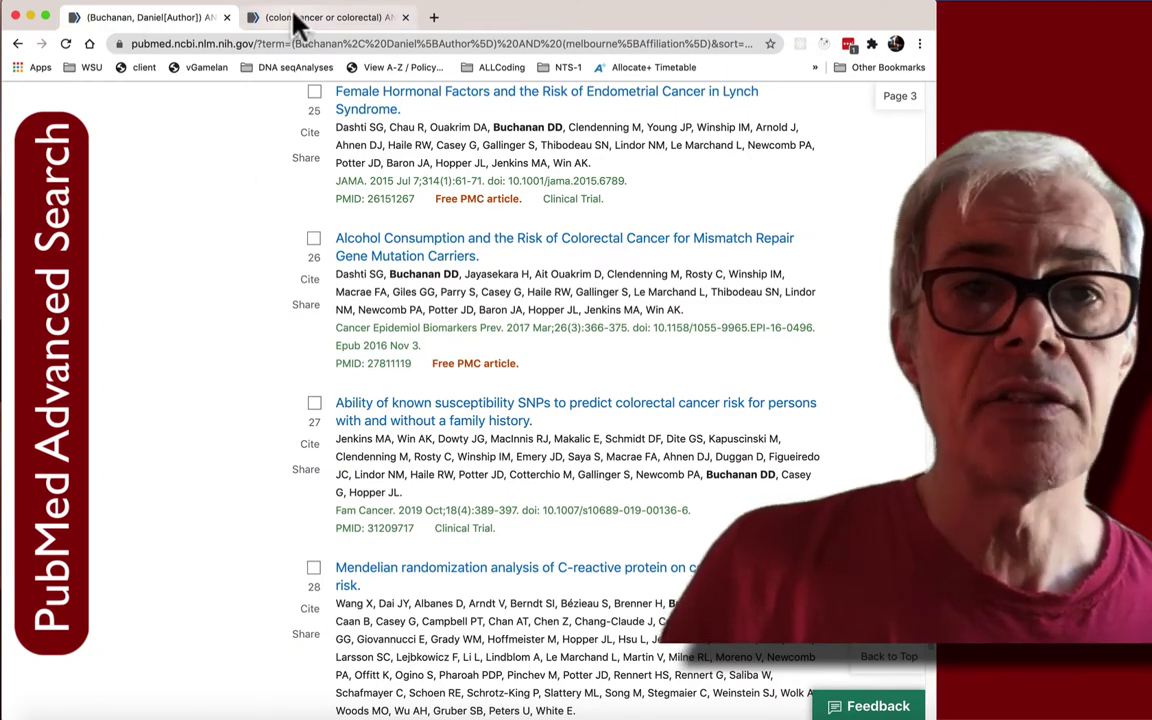
- Glance at the author search results, then return to the 20 combined mismatch repair results
click(295, 17)
click(162, 20)
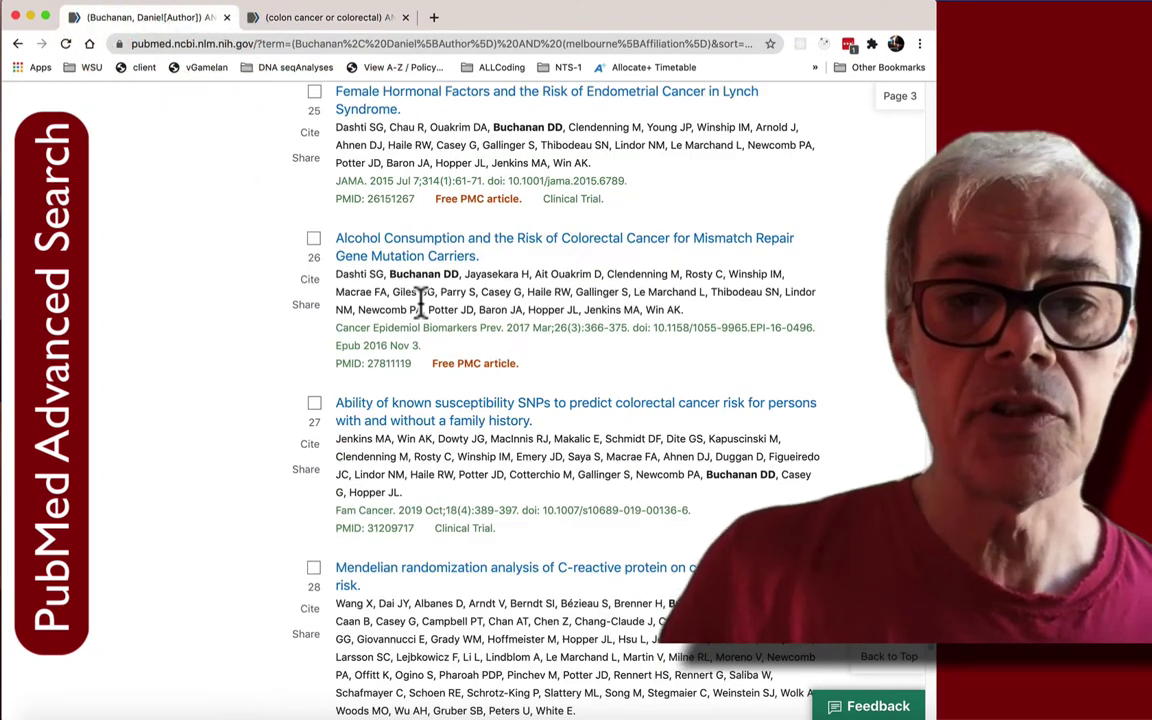
scroll(419, 296, up, 8)
scroll(421, 308, up, 5)
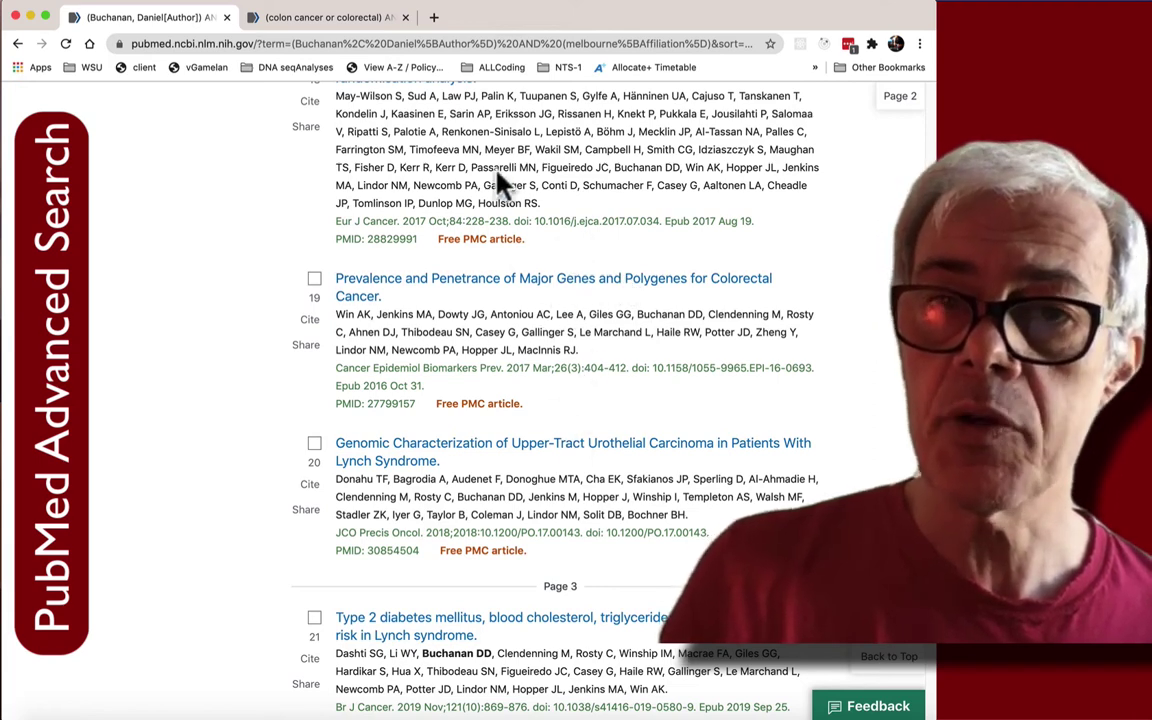
click(332, 18)
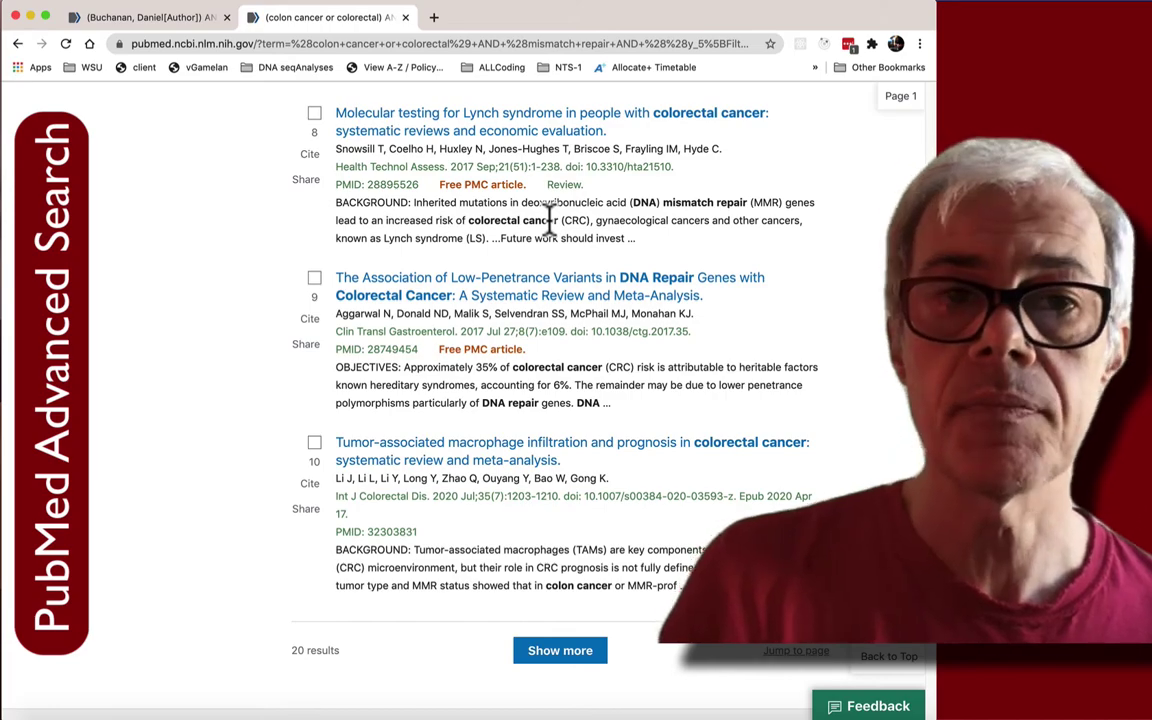
- Delete the mismatch repair part and search just '(colon cancer or colorectal)', giving 1,953 results
scroll(549, 218, up, 15)
scroll(549, 218, up, 3)
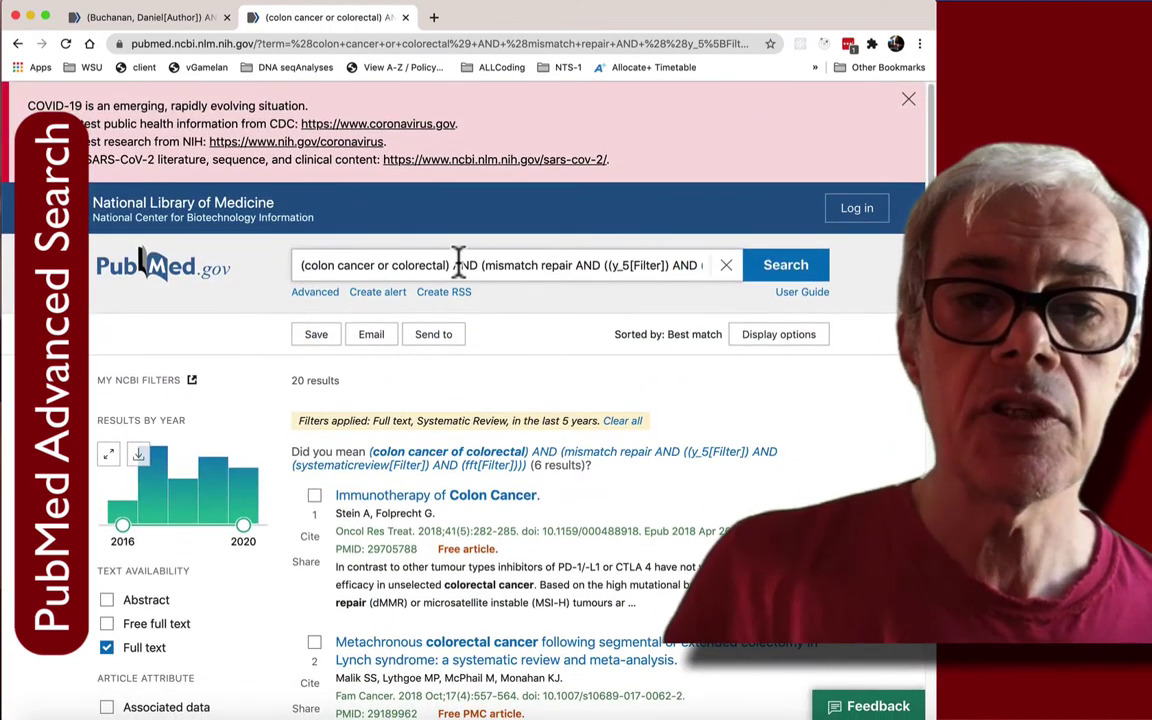
drag(454, 265, 731, 264)
key(BackSpace)
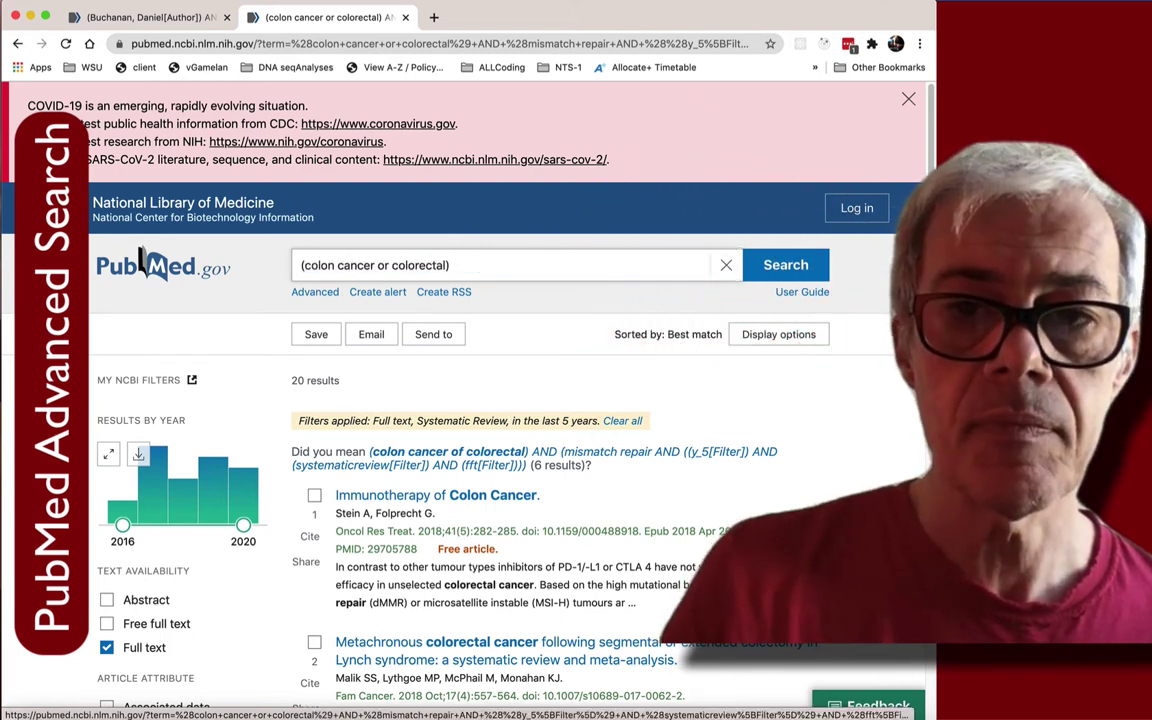
click(805, 280)
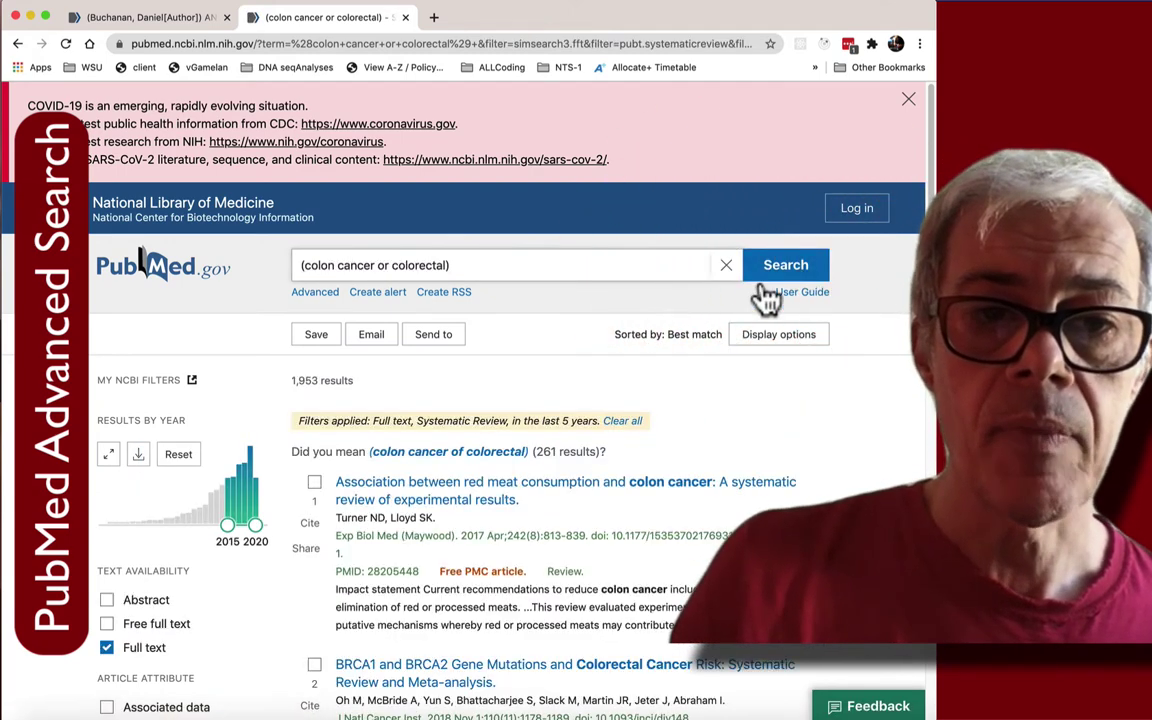
- Scroll the broad results and open the BRCA1 and BRCA2 colorectal cancer risk meta-analysis
scroll(245, 510, down, 3)
scroll(253, 532, down, 4)
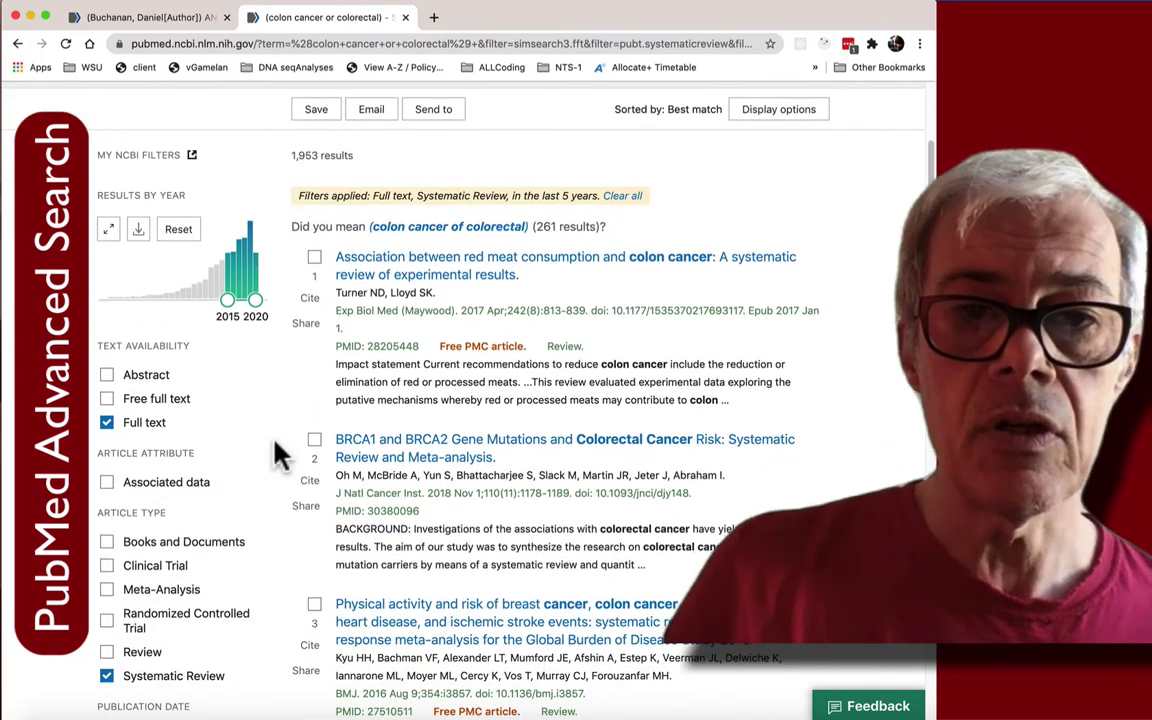
scroll(612, 385, down, 5)
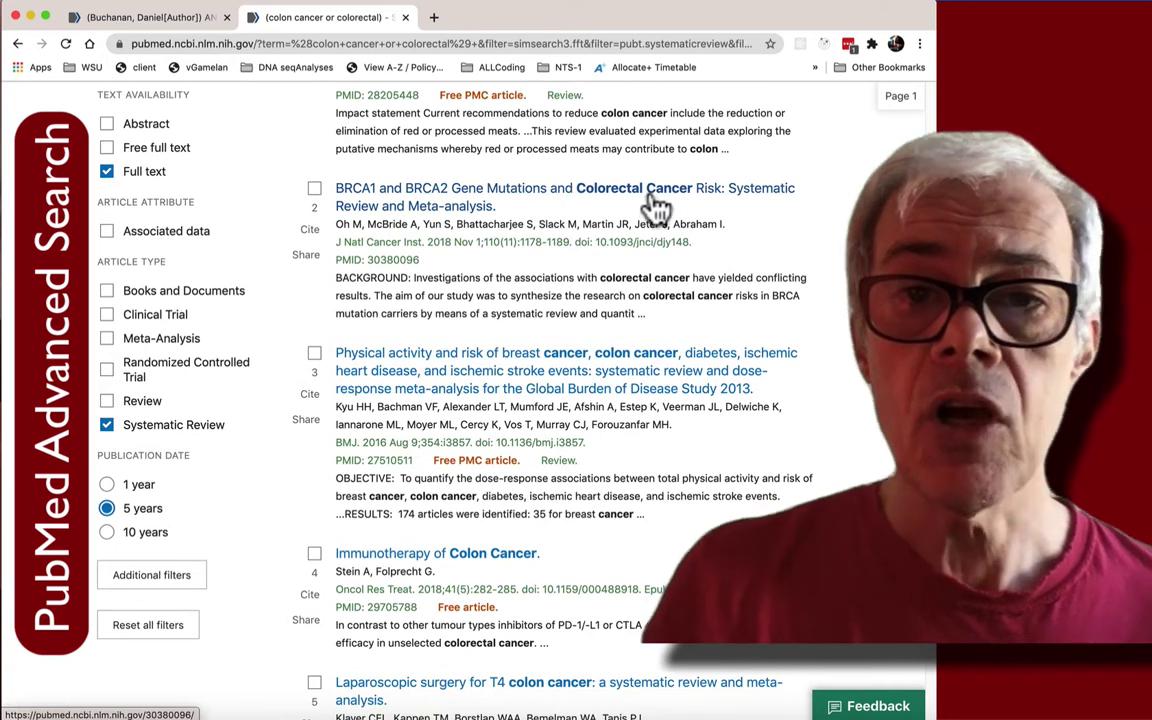
click(591, 188)
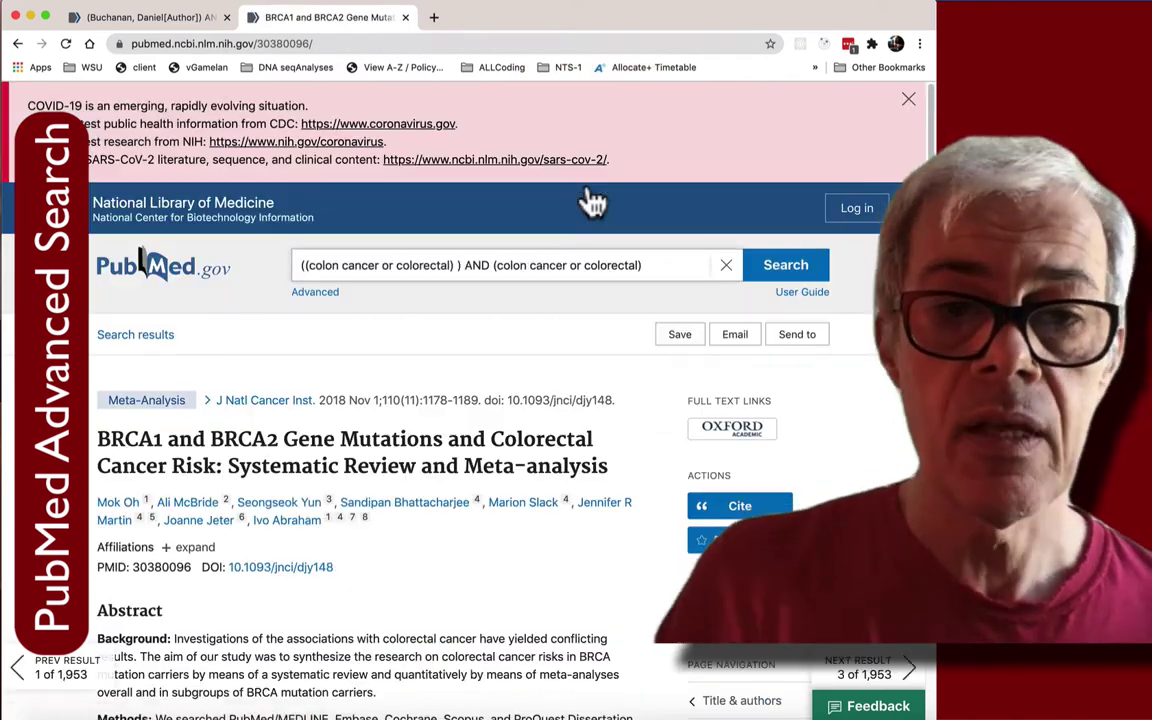
- Compare the BRCA1/BRCA2 meta-analysis with the author search tab, then go back to the 1,953 results
scroll(508, 563, down, 3)
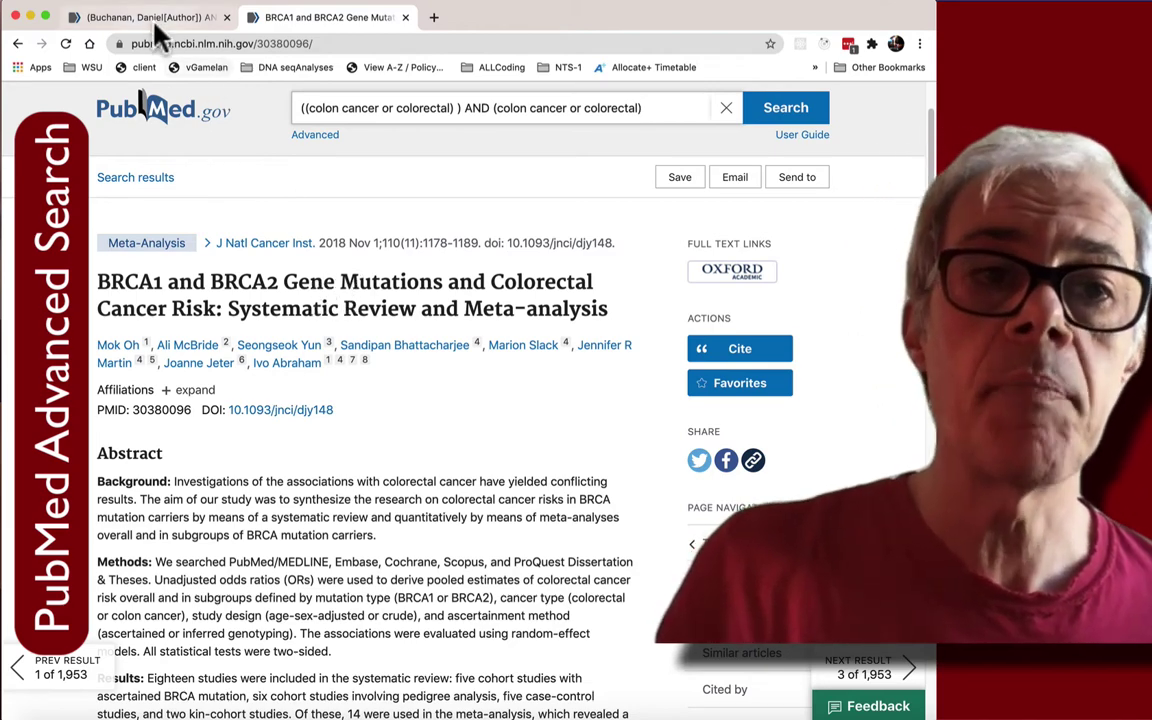
click(148, 20)
scroll(522, 240, up, 8)
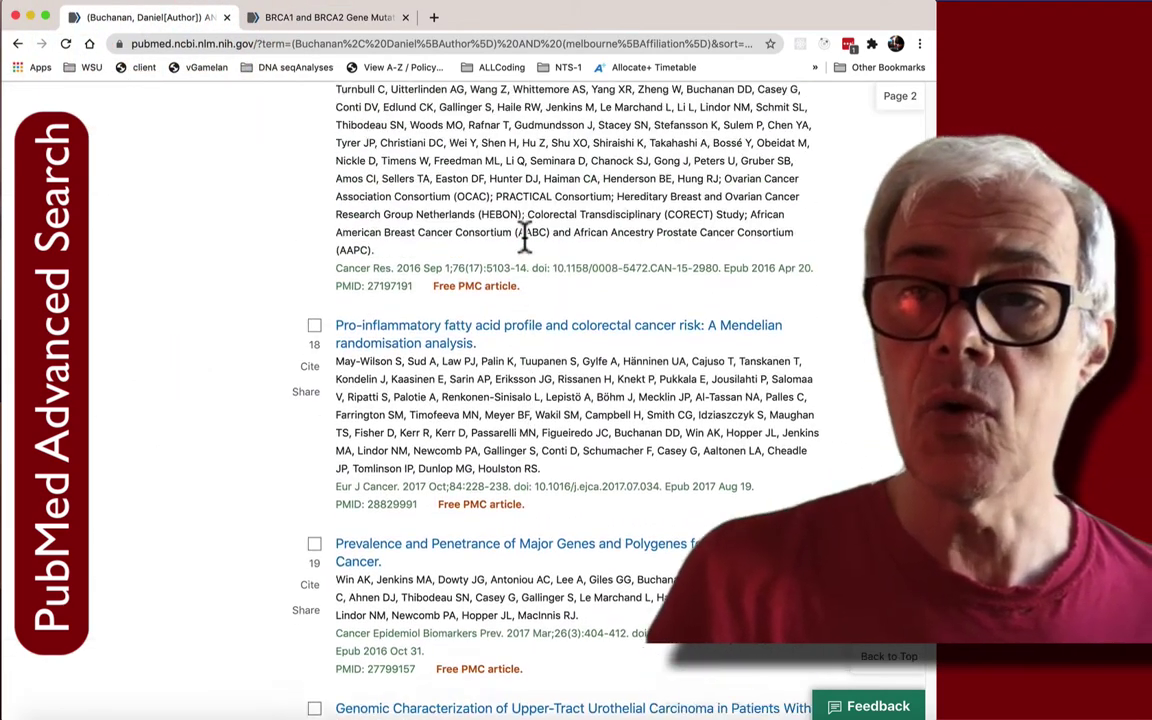
scroll(522, 240, up, 15)
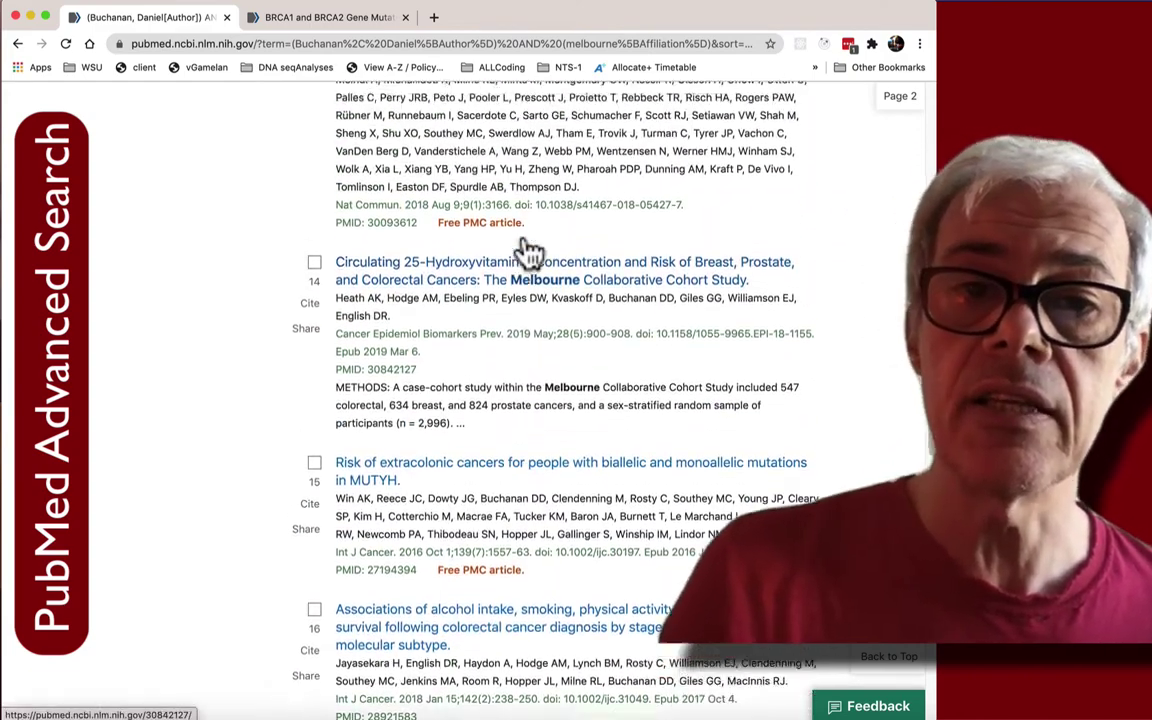
scroll(525, 250, up, 2)
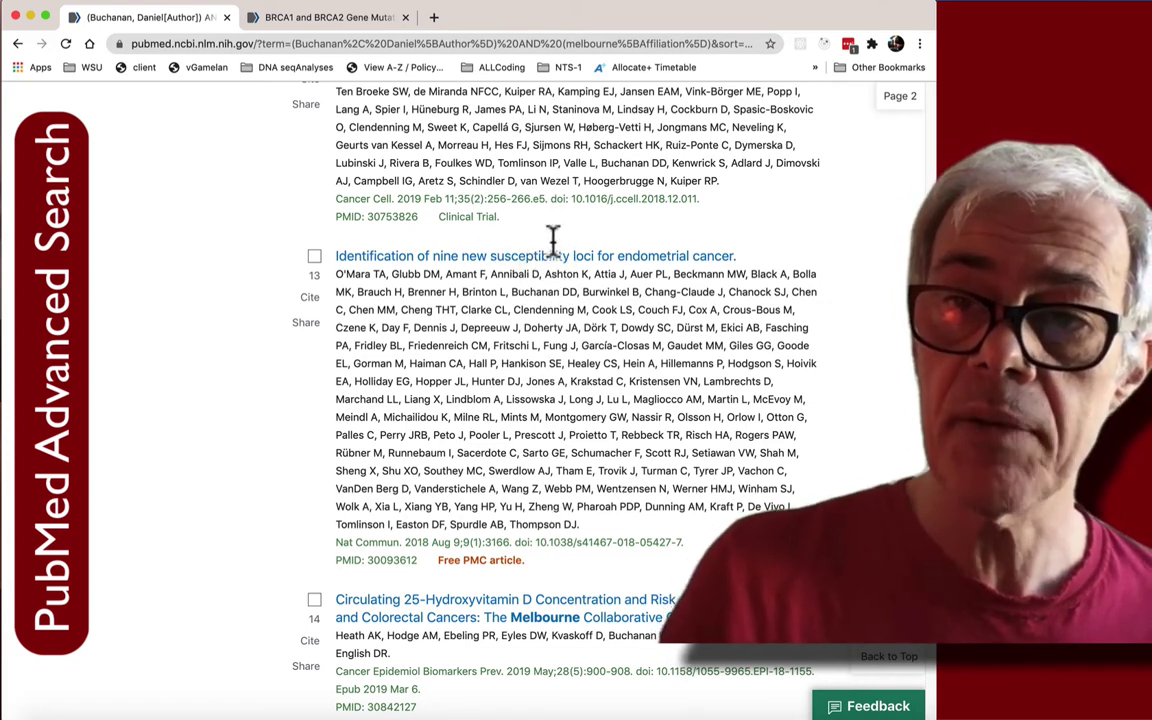
click(330, 17)
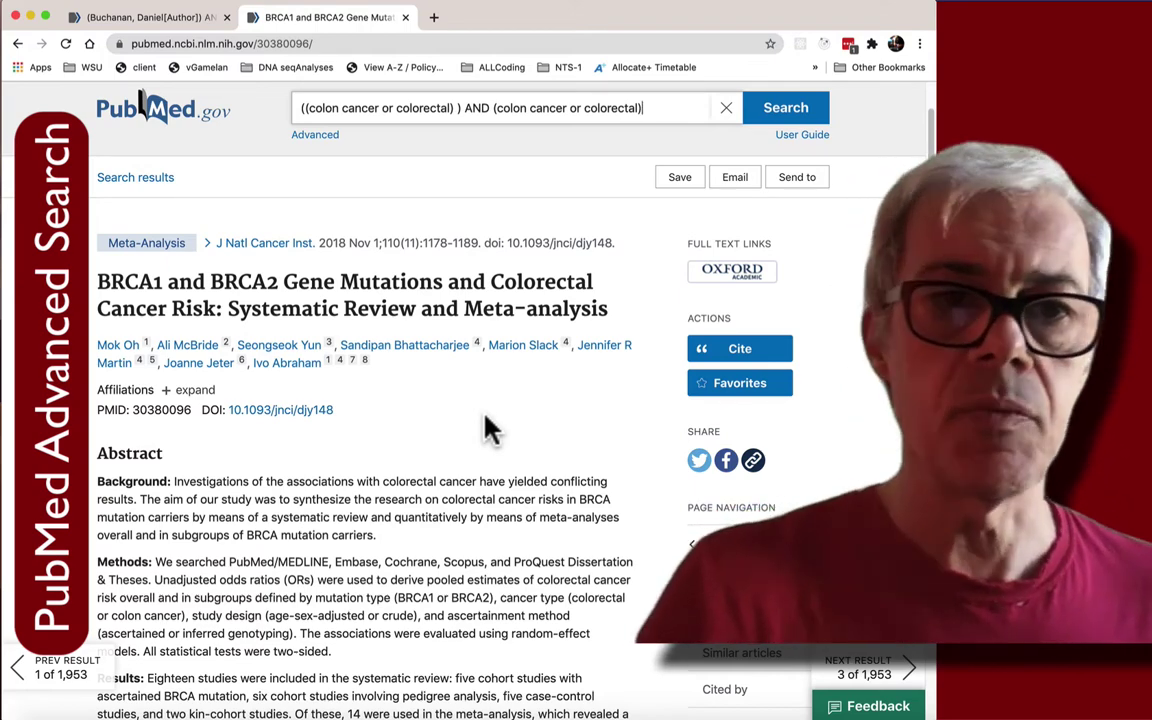
click(160, 17)
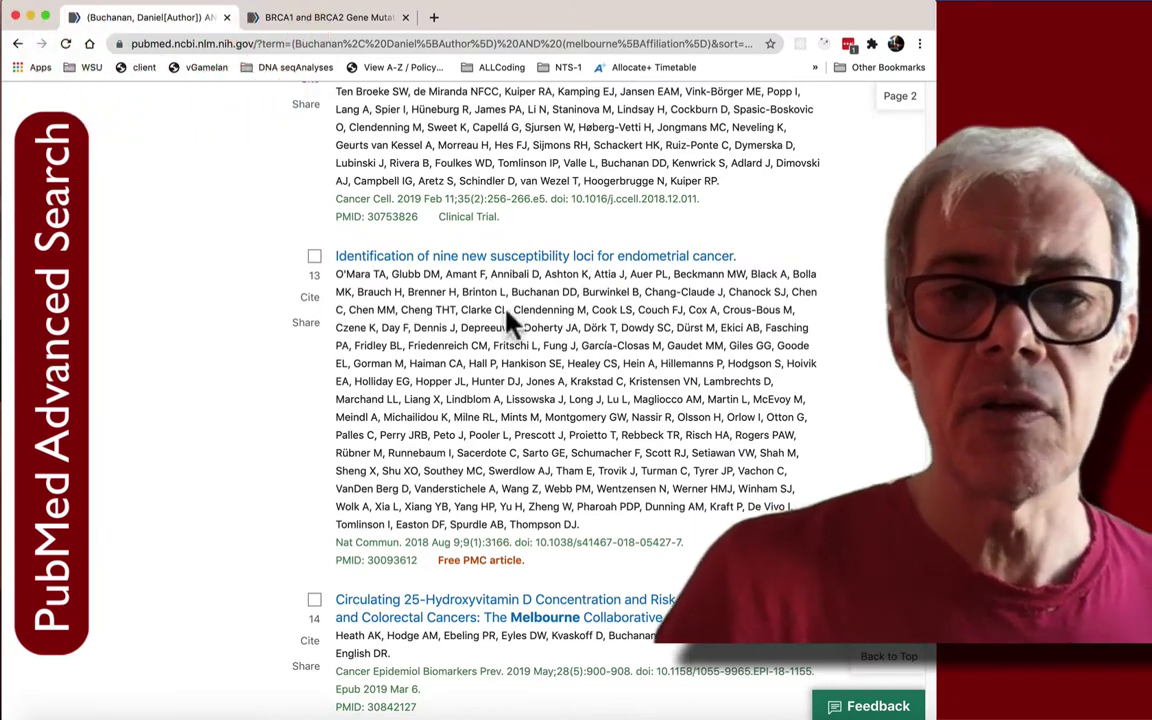
click(350, 17)
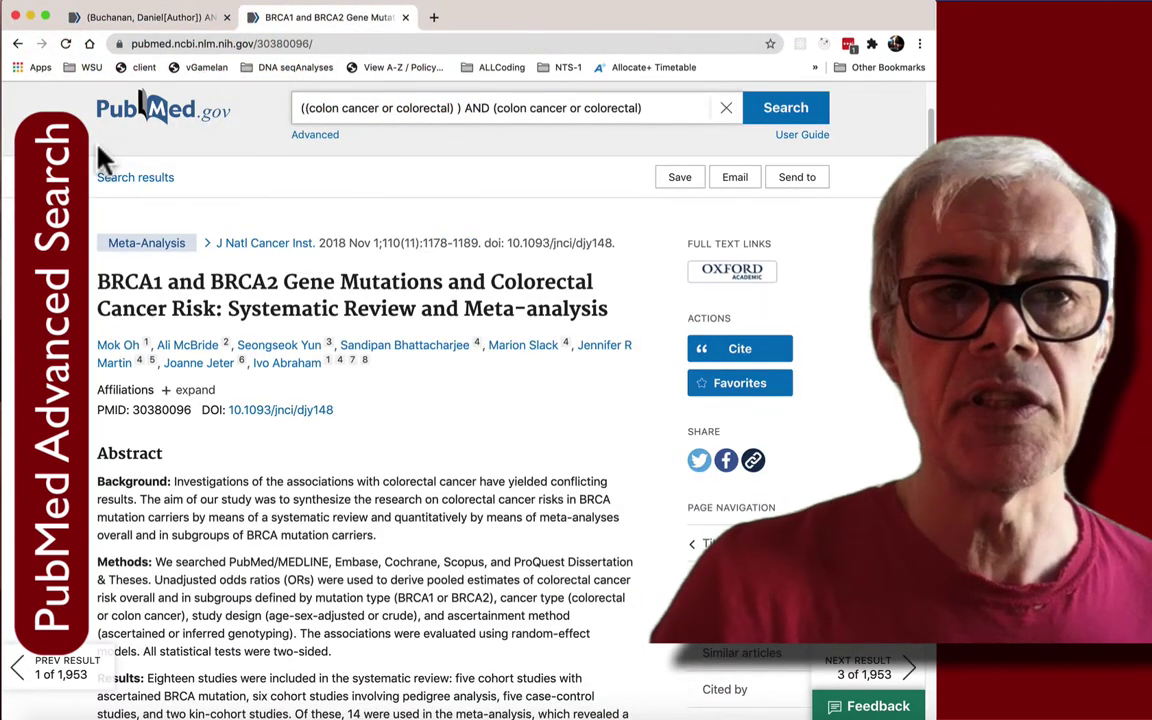
click(18, 45)
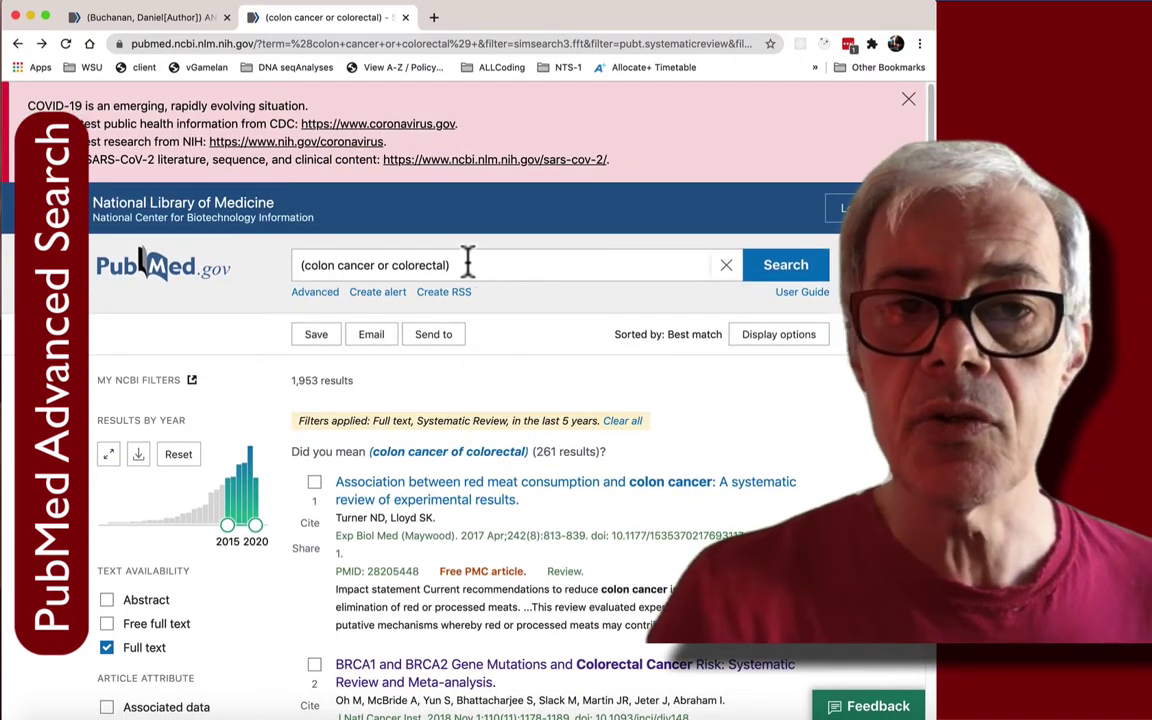
click(514, 262)
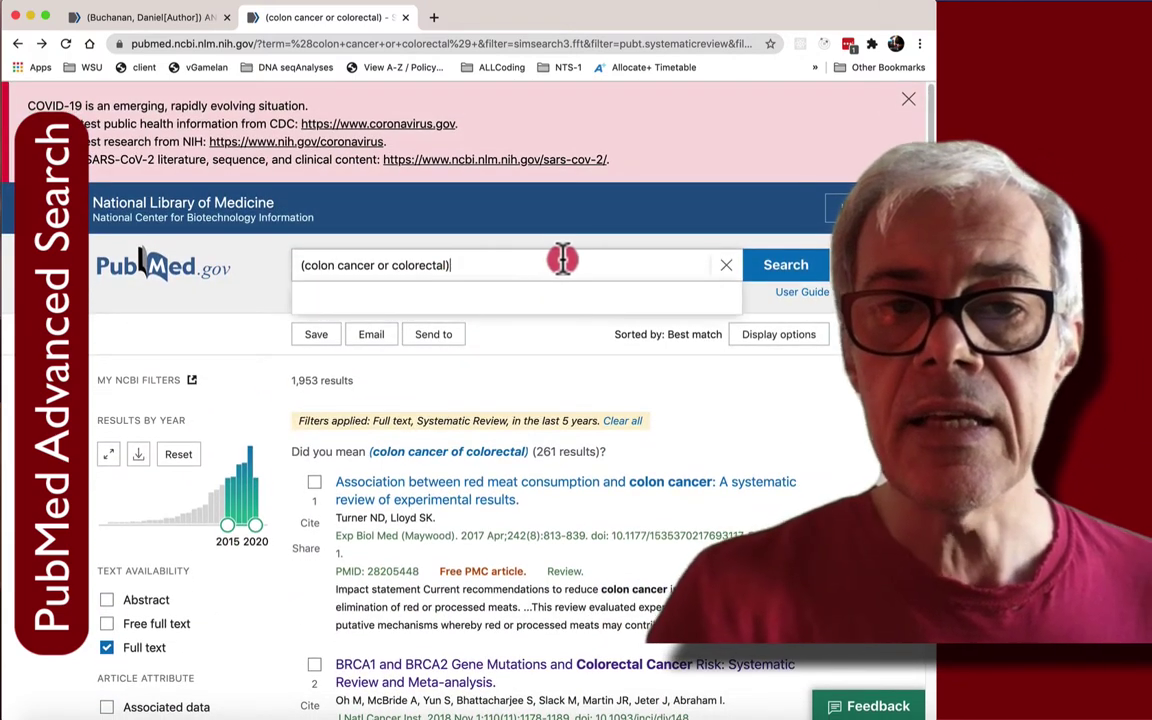
click(514, 262)
click(501, 265)
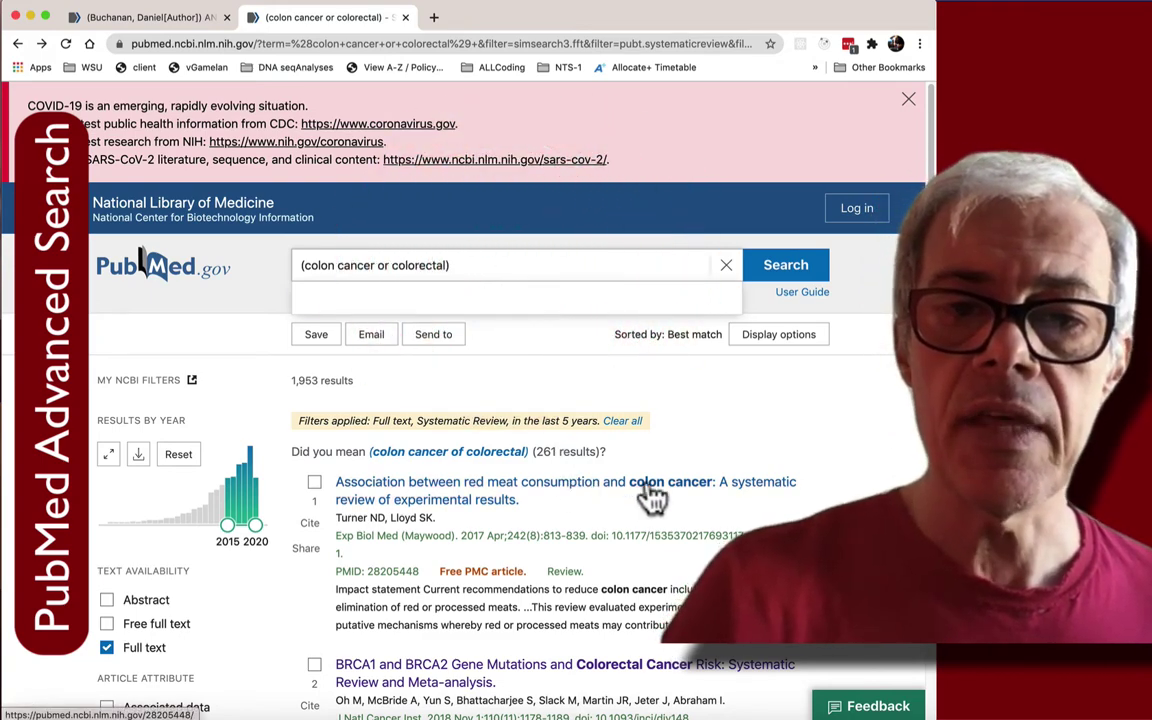
click(640, 512)
scroll(622, 575, down, 5)
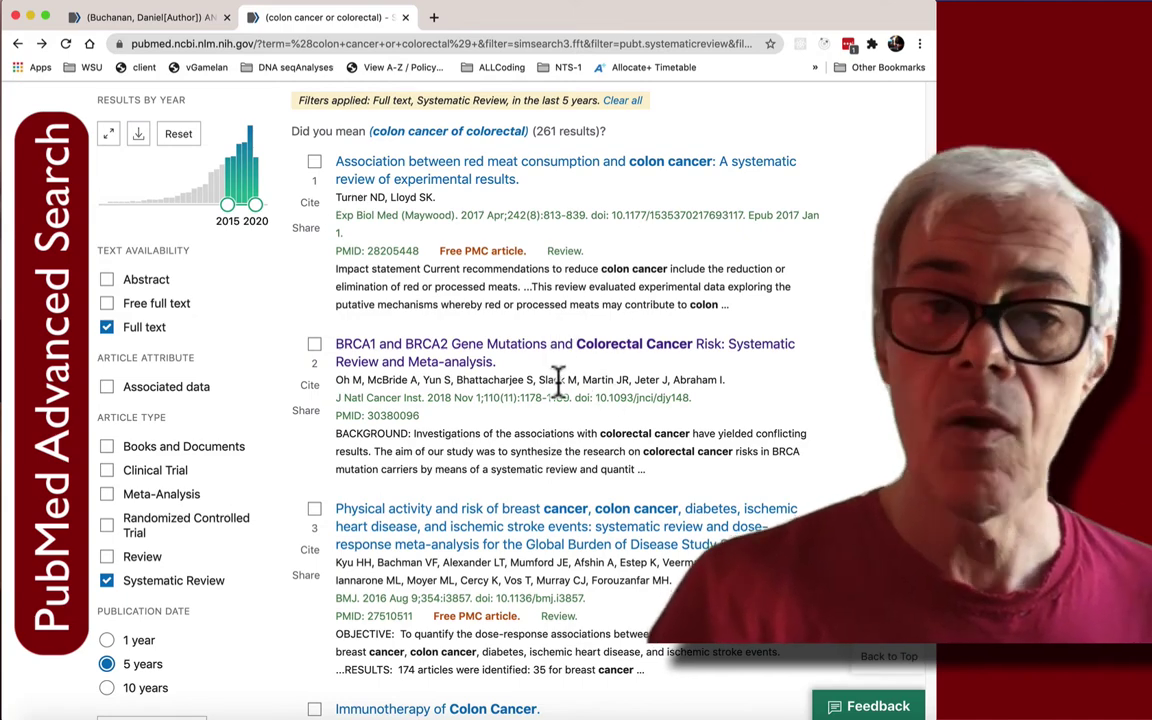
scroll(558, 380, up, 5)
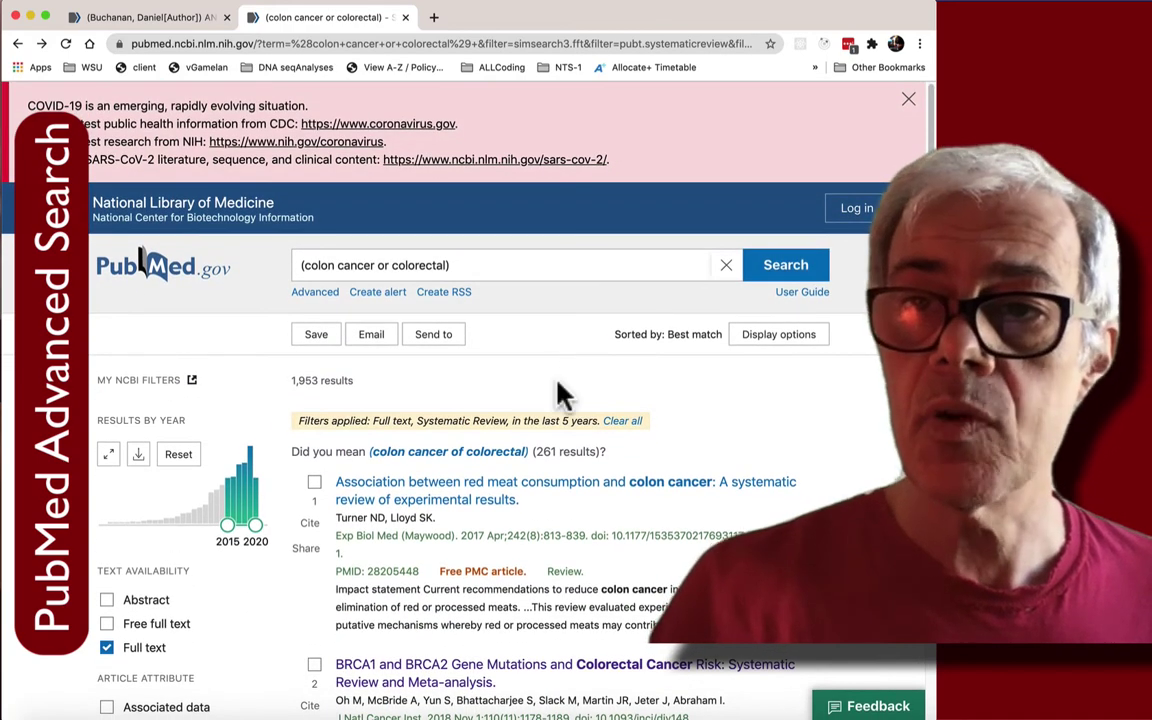